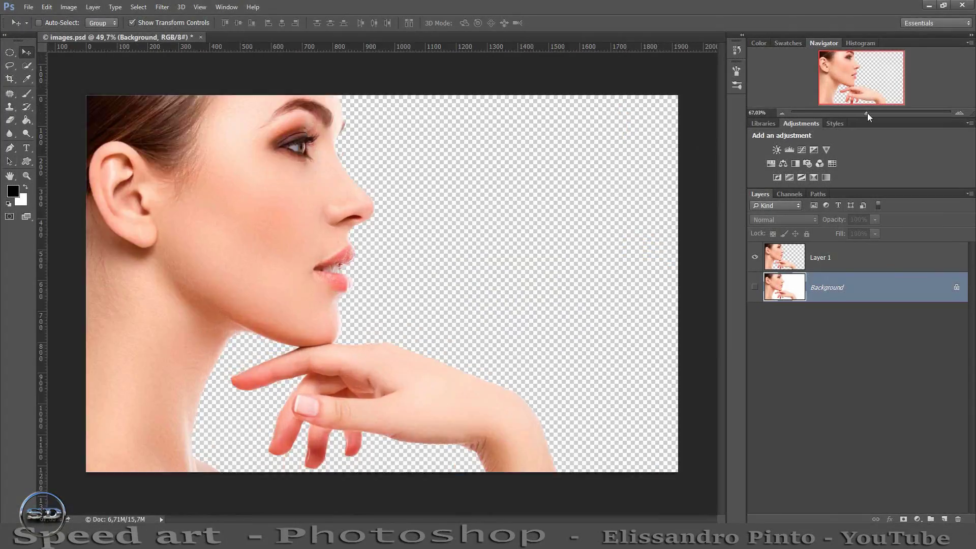
Step: Copy an oval cheek-skin patch to its own layer, move it over the eye and raise it to the top
click(868, 113)
key(m)
drag(351, 181, 423, 285)
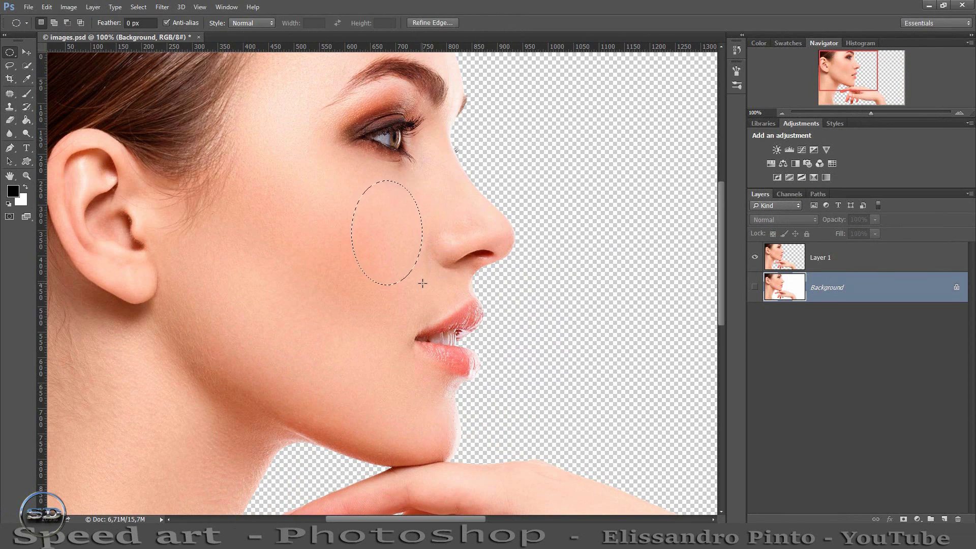
key(ctrl+j)
key(v)
drag(386, 232, 393, 133)
key(Return)
key(ctrl+shift+bracketright)
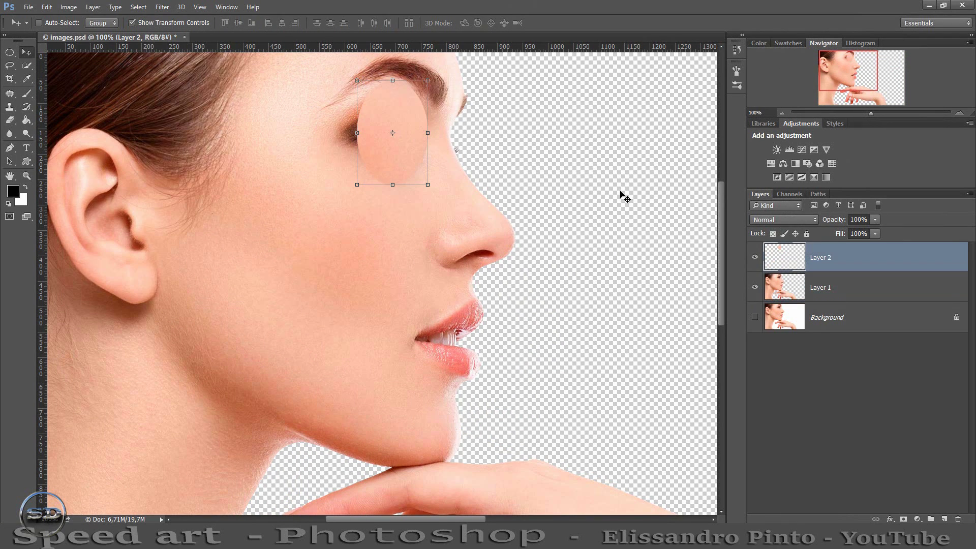
Step: Rotate the skin patch over the eye, then mask it and paint white to close the eye
key(ctrl+t)
drag(436, 75, 432, 133)
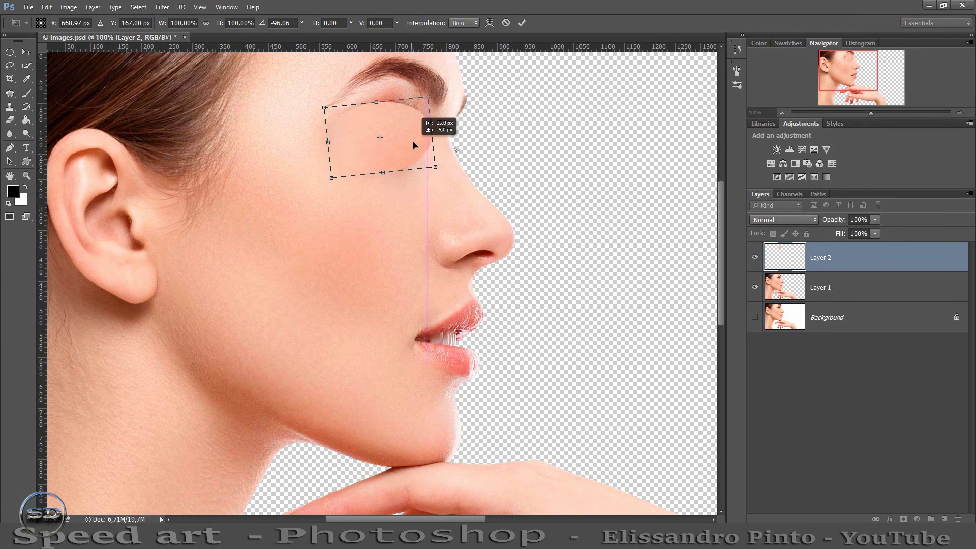
click(523, 23)
key(g)
click(338, 163)
drag(871, 113, 889, 113)
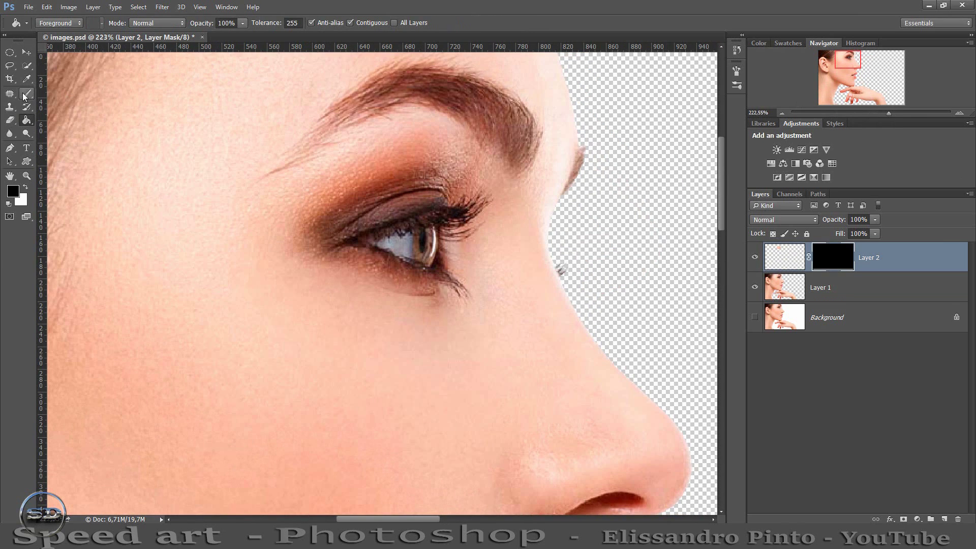
click(25, 95)
key(x)
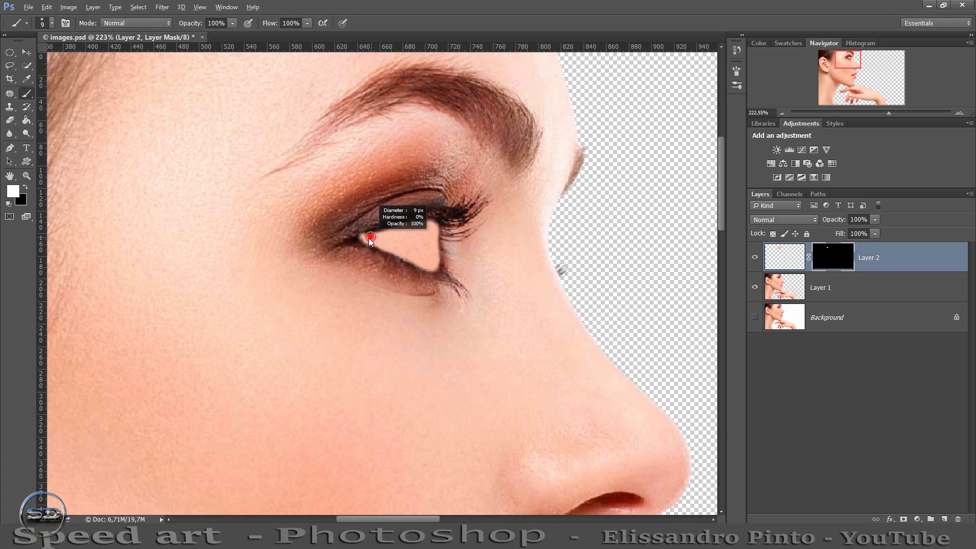
drag(349, 241, 368, 234)
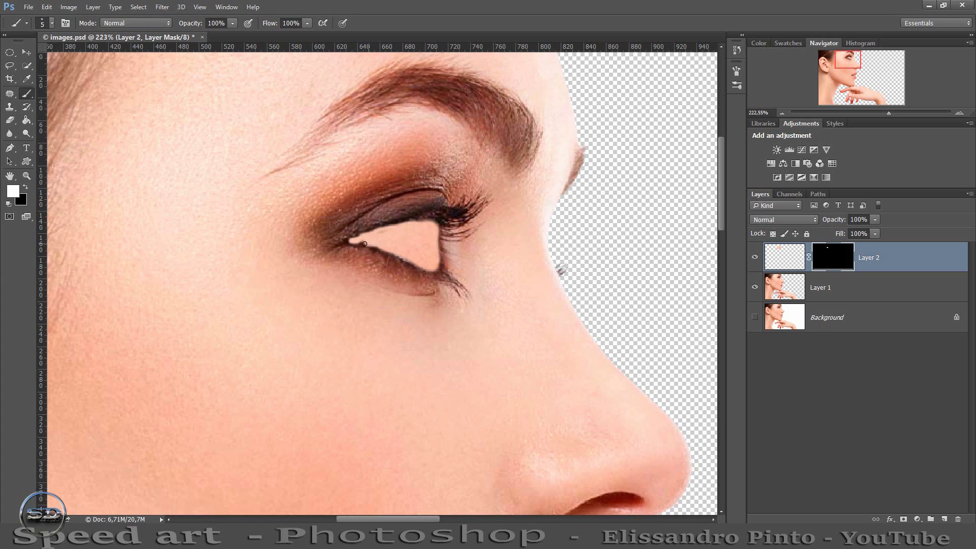
Step: Add a new layer clipped to the skin patch at 86% fill
click(944, 519)
right_click(884, 257)
click(684, 239)
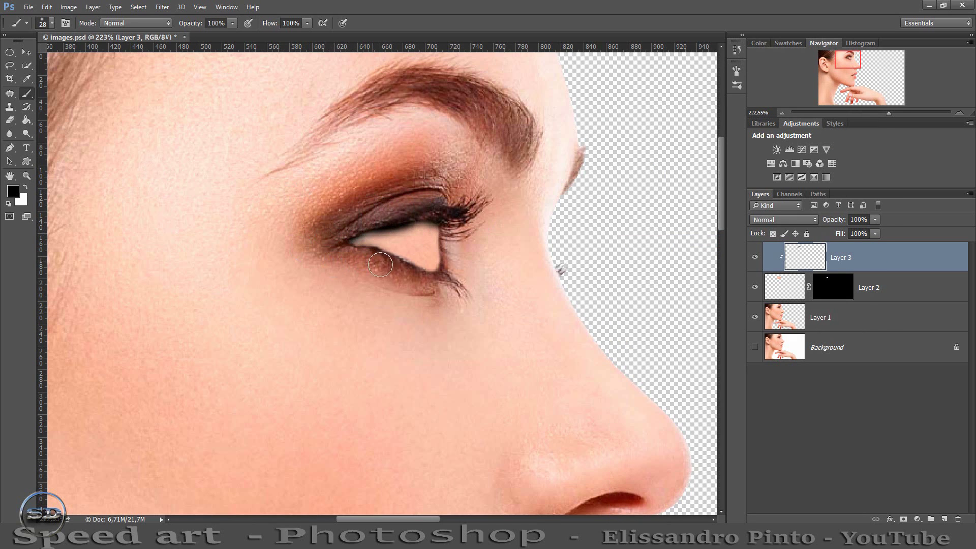
drag(840, 235, 833, 235)
drag(889, 113, 866, 113)
Step: Merge the face layers, desaturate with Hue/Saturation -100, and duplicate the grayscale layer
key(ctrl+shift+e)
key(alt+bracketleft)
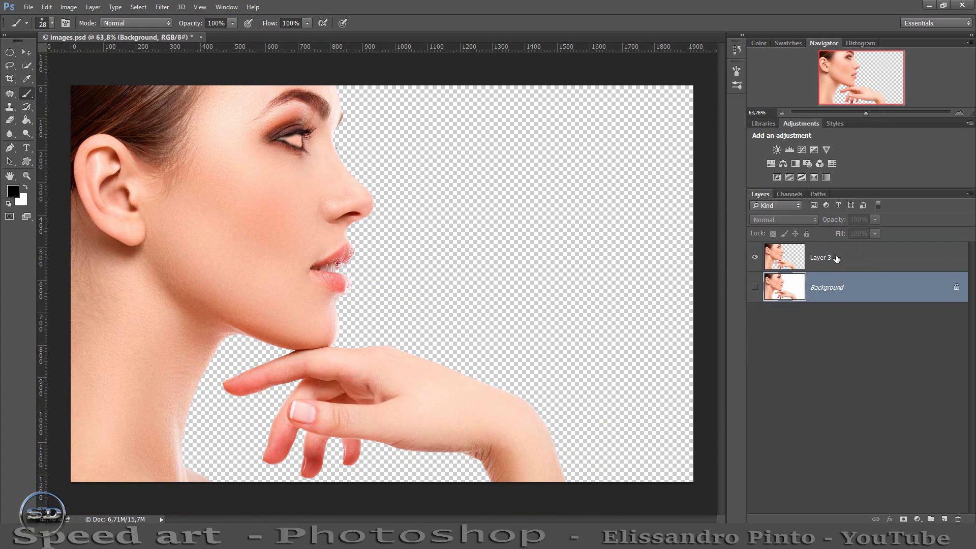
key(alt+bracketright)
key(ctrl+u)
text(-100)
click(317, 161)
key(ctrl+j)
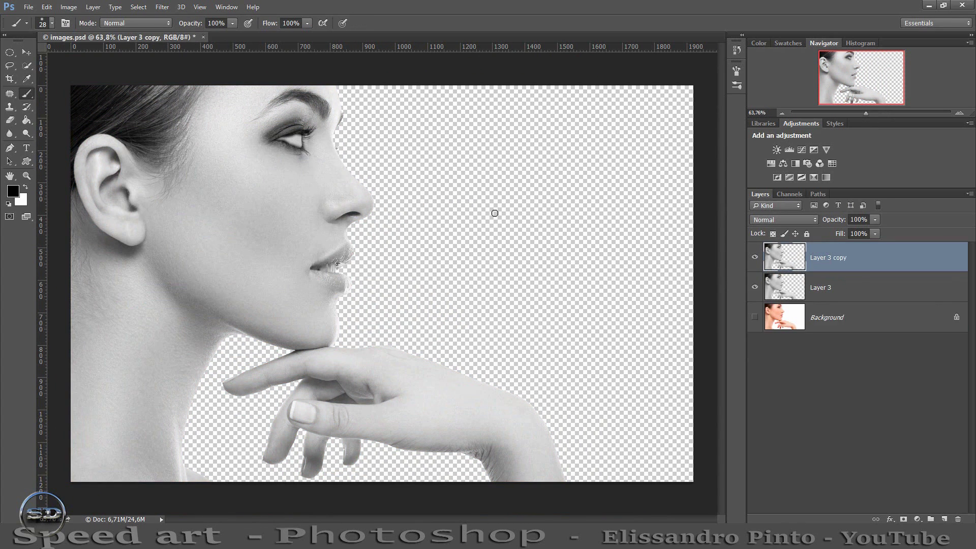
Step: Place the starry sky behind the woman, scaled proportionally to fit the canvas
key(alt+bracketleft)
key(alt+bracketleft)
key(b)
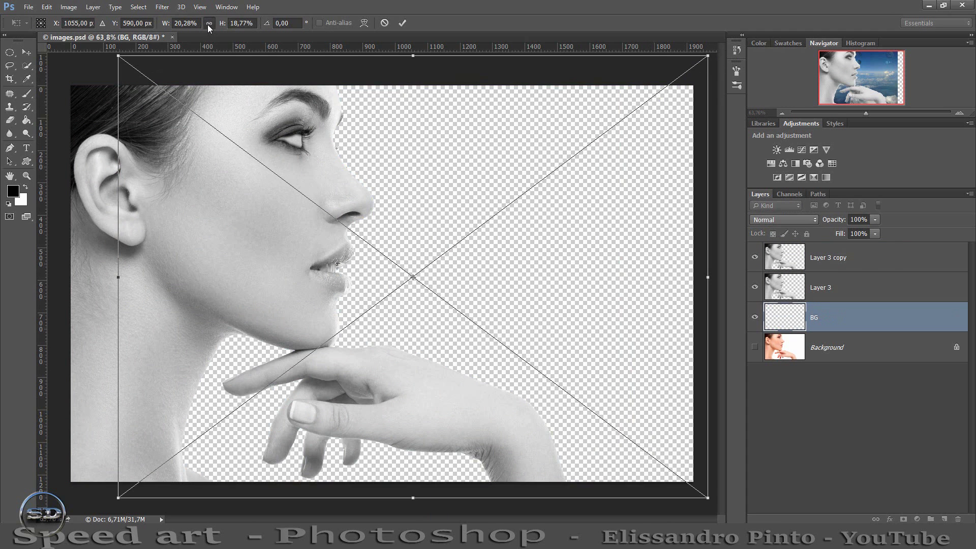
click(209, 23)
drag(298, 164, 283, 189)
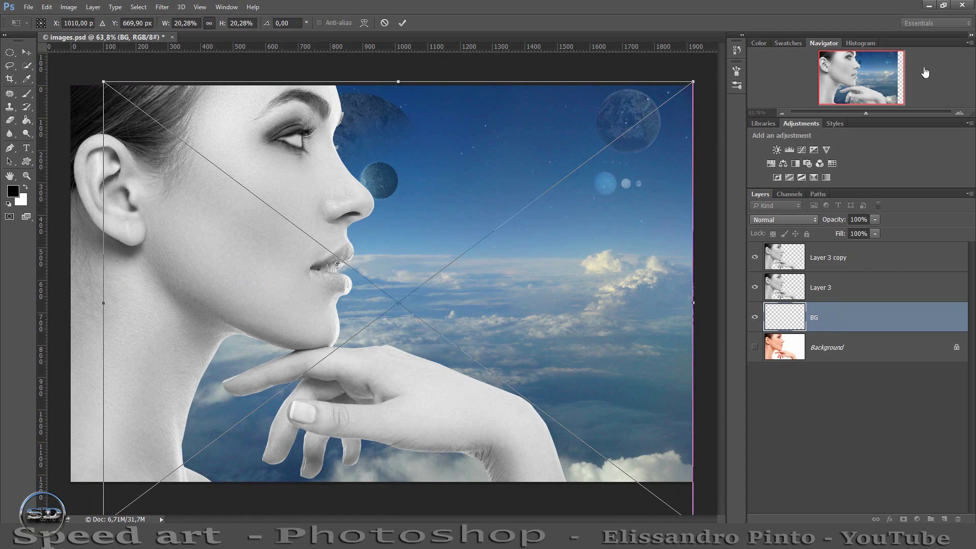
scroll(239, 497, down, 3)
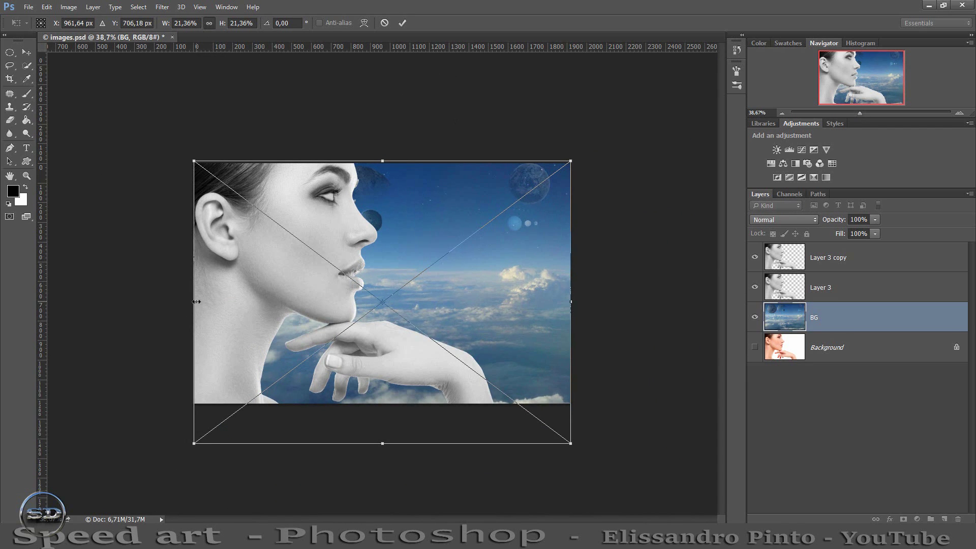
drag(196, 435, 240, 410)
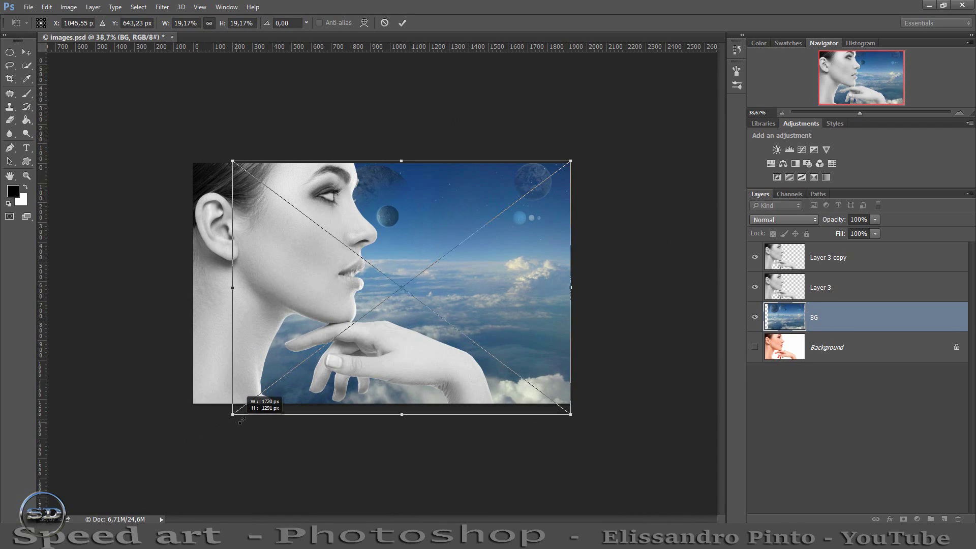
click(402, 23)
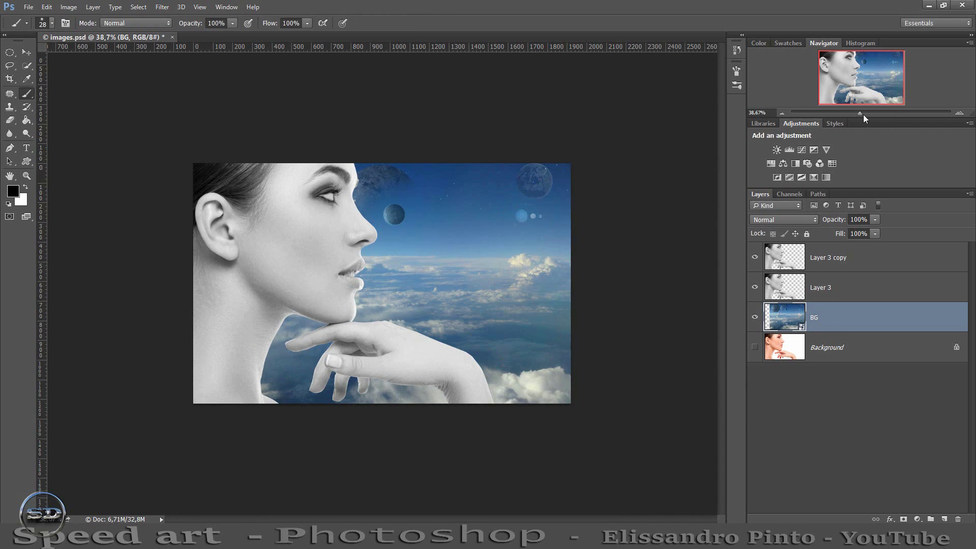
drag(863, 114, 864, 113)
Step: Place the Mountains image, shrunk and positioned at the lower right
click(795, 298)
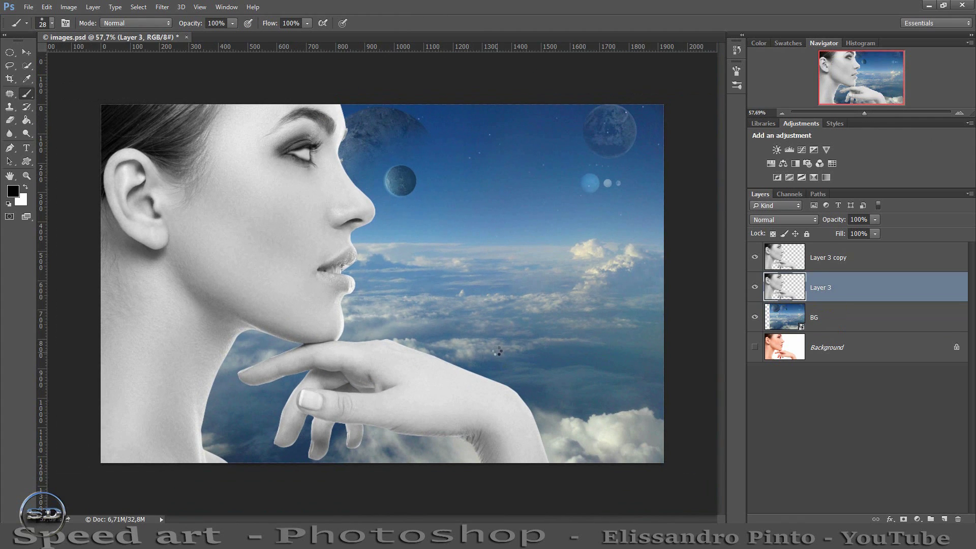
drag(122, 109, 422, 257)
mouse_move(571, 304)
mouse_down()
mouse_move(587, 321)
mouse_move(581, 270)
mouse_up()
key(Return)
Step: Mask out the mountain's hard lower edge, nudge it into the clouds, and set fill 82%
key(b)
click(904, 519)
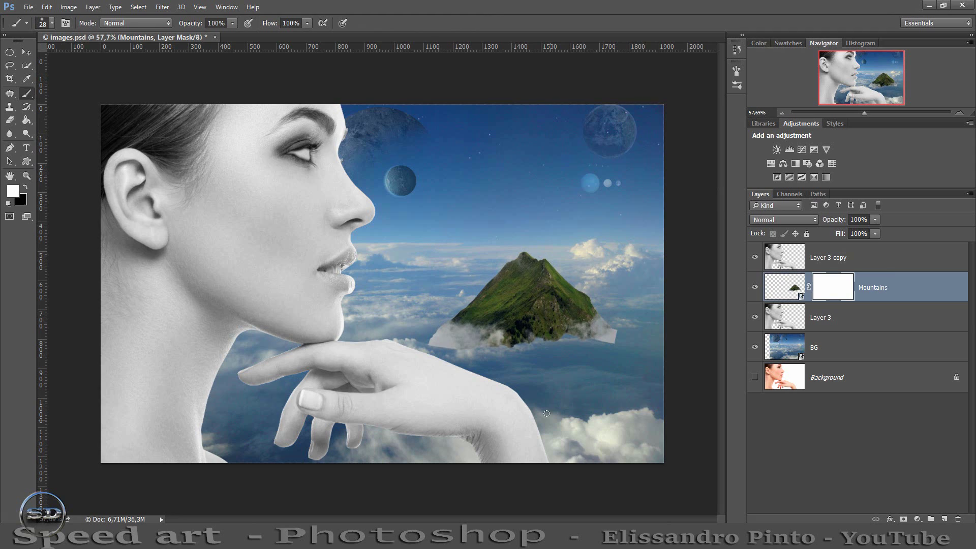
drag(438, 338, 615, 335)
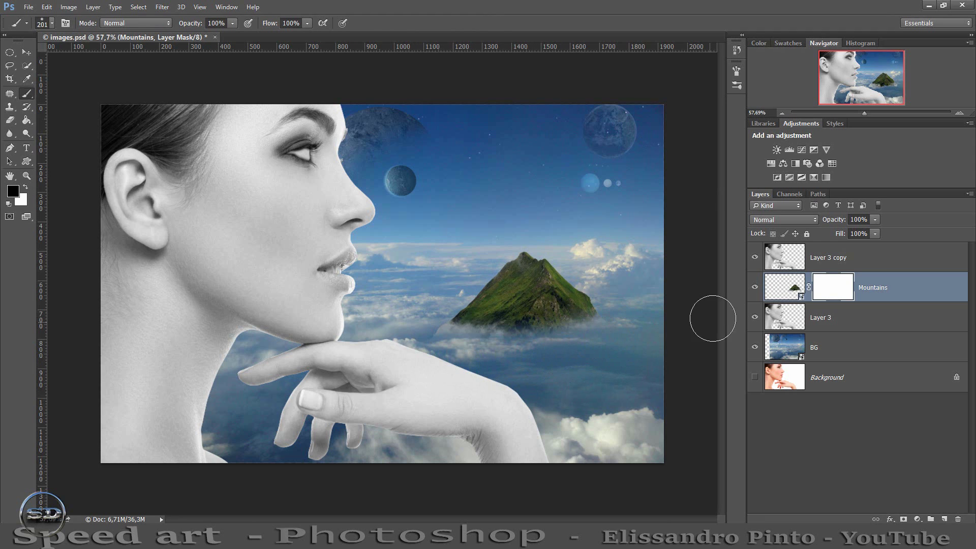
key(v)
drag(535, 323, 525, 310)
key(shift+8)
key(shift+2)
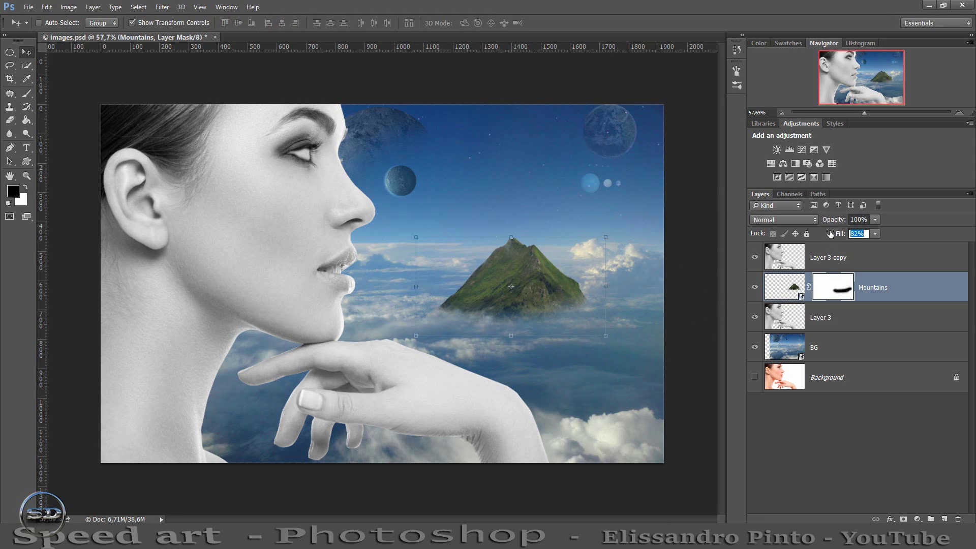
Step: Position the rock texture over the face above Layer 3
key(b)
click(820, 318)
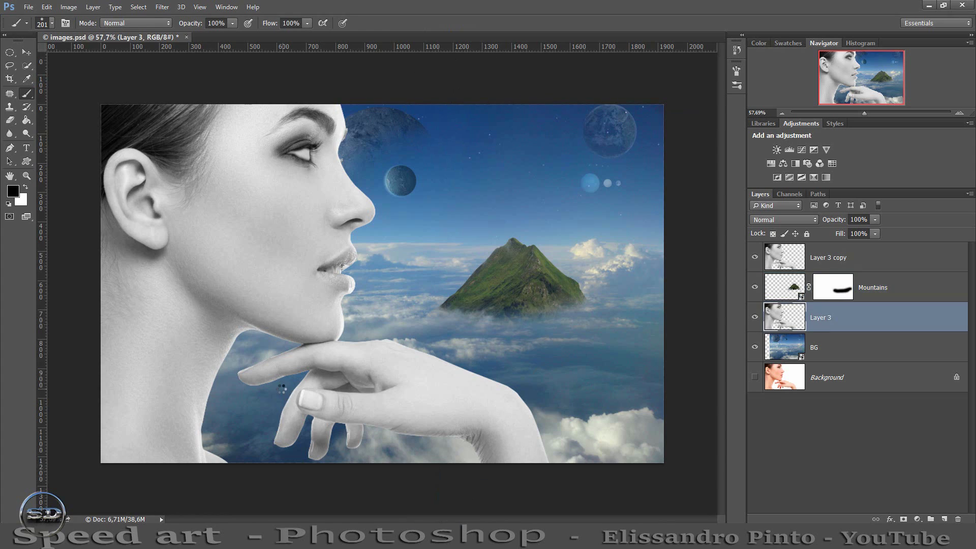
drag(423, 273, 384, 272)
key(Return)
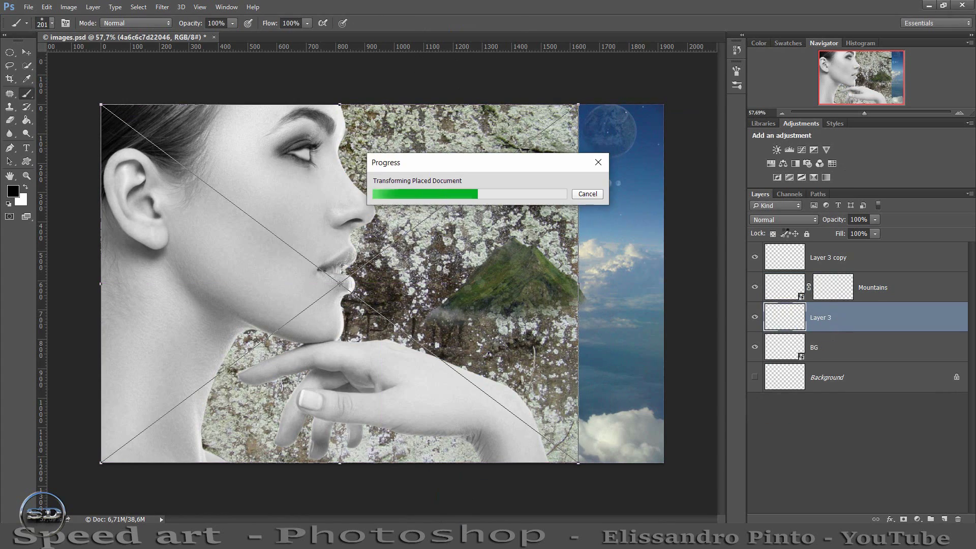
Step: Hide the duplicate face layer and clip the rock texture to the figure in Multiply mode
click(755, 257)
right_click(864, 318)
click(686, 272)
click(785, 220)
click(767, 247)
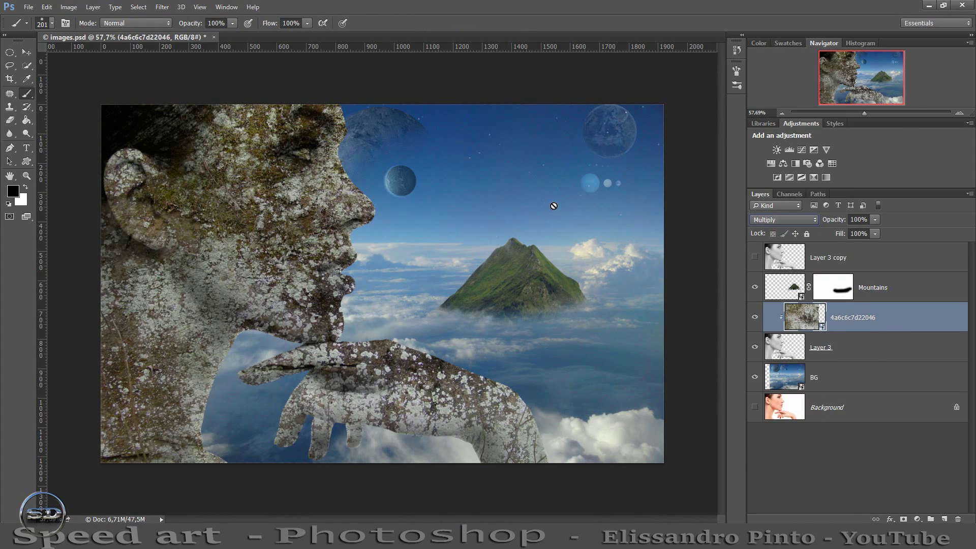
Step: Rotate the concrete texture into place over the figure
scroll(774, 219, down, 3)
scroll(773, 218, down, 3)
scroll(774, 218, down, 2)
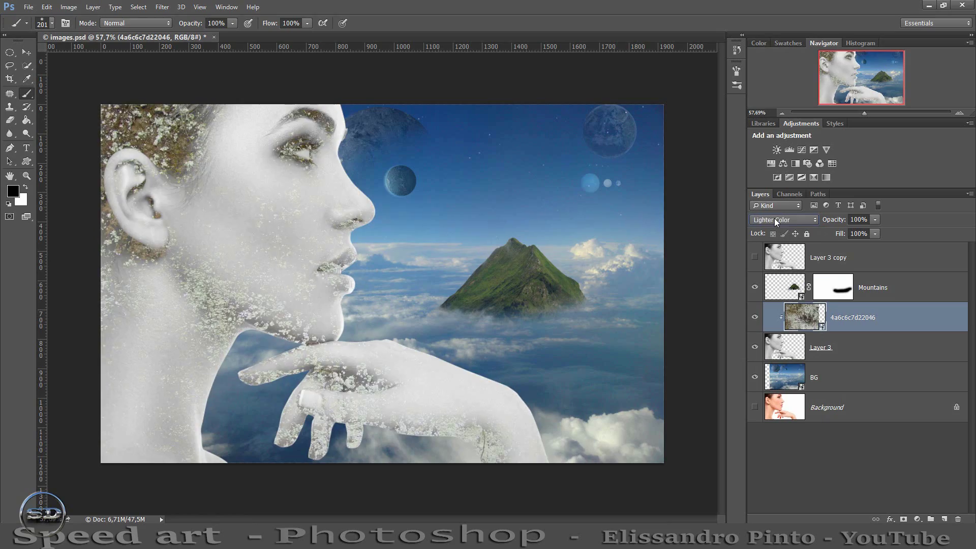
scroll(774, 218, down, 2)
scroll(774, 218, down, 2)
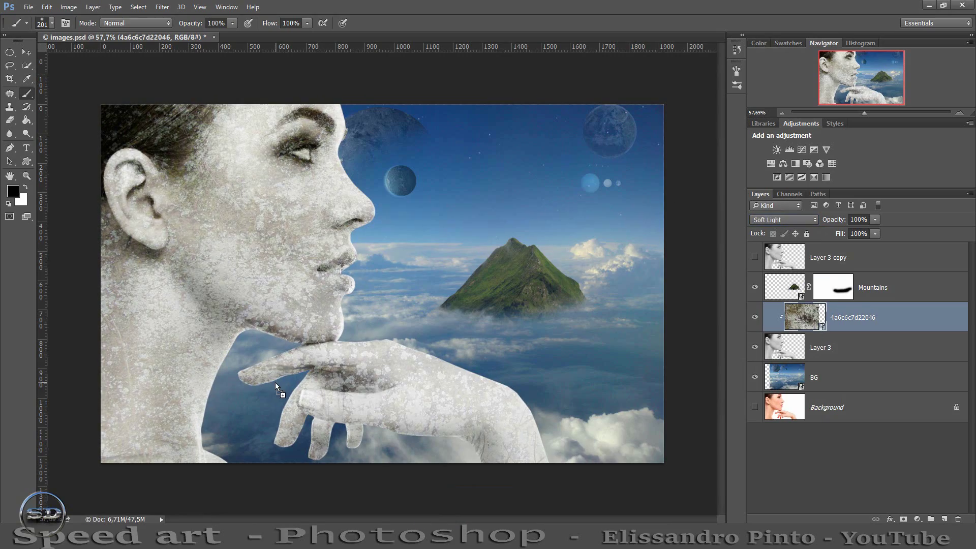
mouse_move(552, 279)
mouse_down()
mouse_move(524, 375)
mouse_move(425, 407)
mouse_move(207, 272)
mouse_up()
key(Return)
Step: Clip the concrete texture to the figure in Multiply and mask it off the face and neck
key(b)
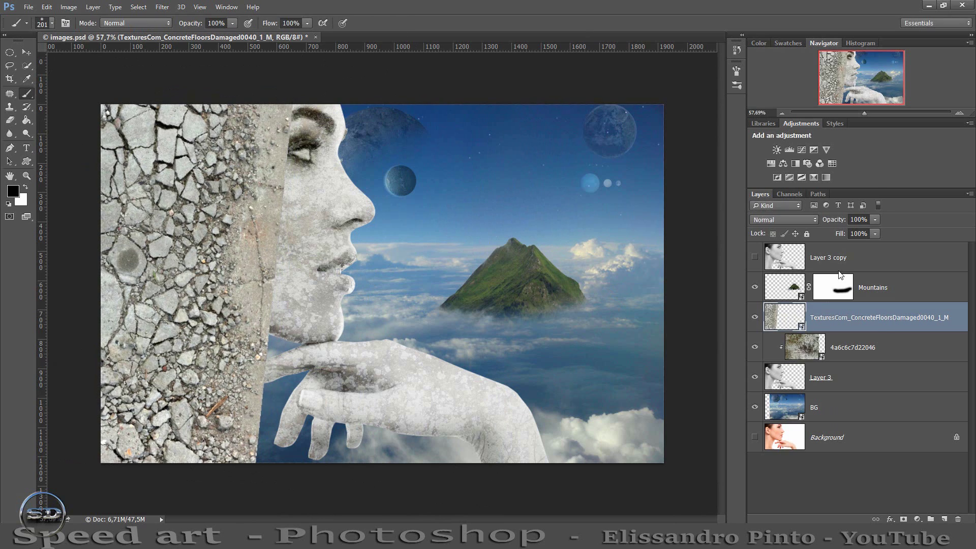
right_click(880, 318)
click(656, 274)
click(783, 220)
click(778, 247)
click(903, 520)
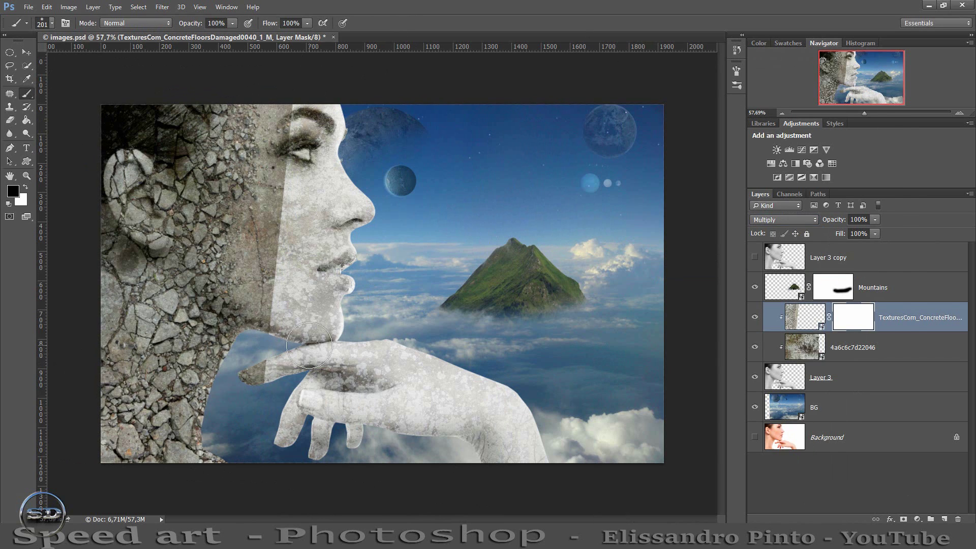
drag(313, 263, 168, 438)
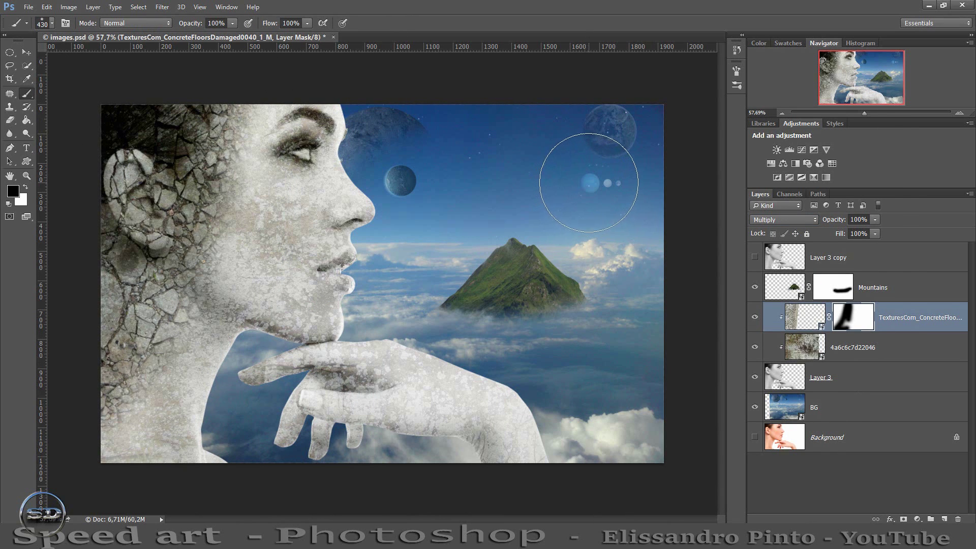
Step: Paste the mossy stone texture and rotate it to cover the face
key(ctrl+v)
key(ctrl+t)
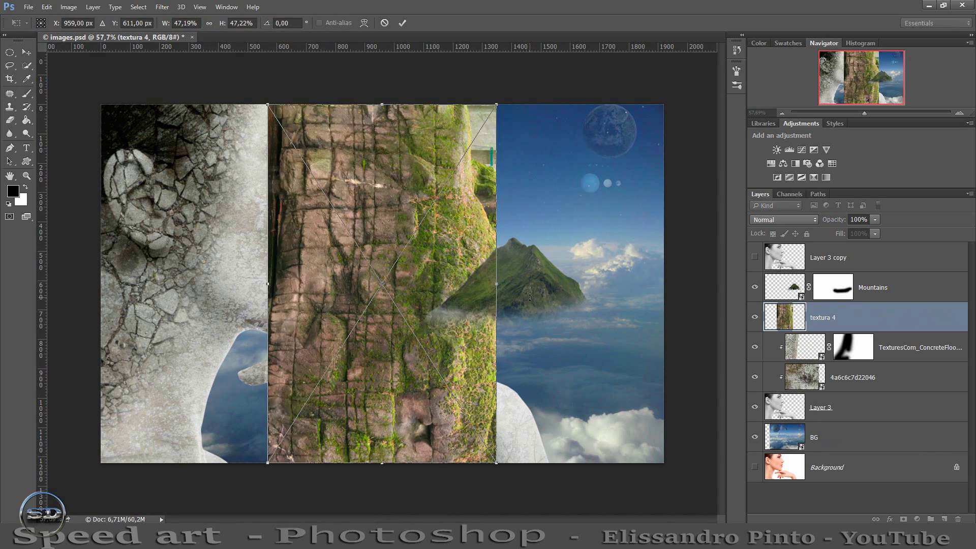
drag(234, 458, 141, 386)
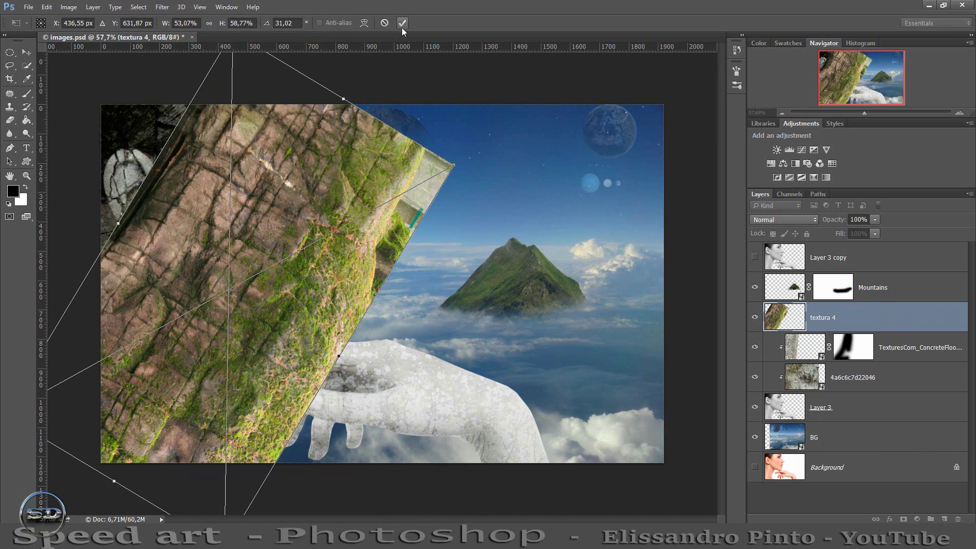
click(403, 23)
Step: Clip textura 4 to the figure at 77% fill with Darker Color blending
right_click(833, 317)
click(662, 271)
click(785, 220)
click(767, 261)
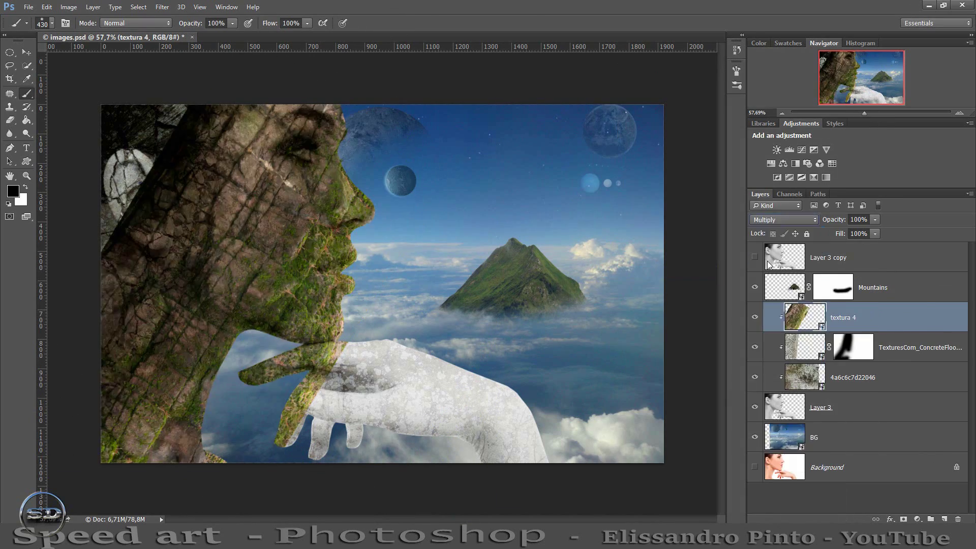
drag(840, 234, 831, 233)
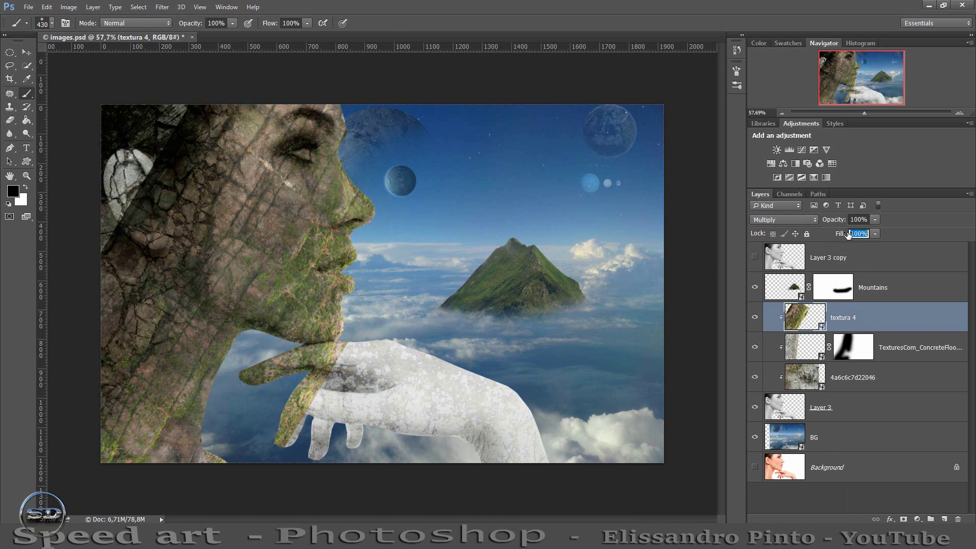
click(785, 219)
key(Down)
key(Down)
key(Down)
key(Return)
key(Up)
key(Up)
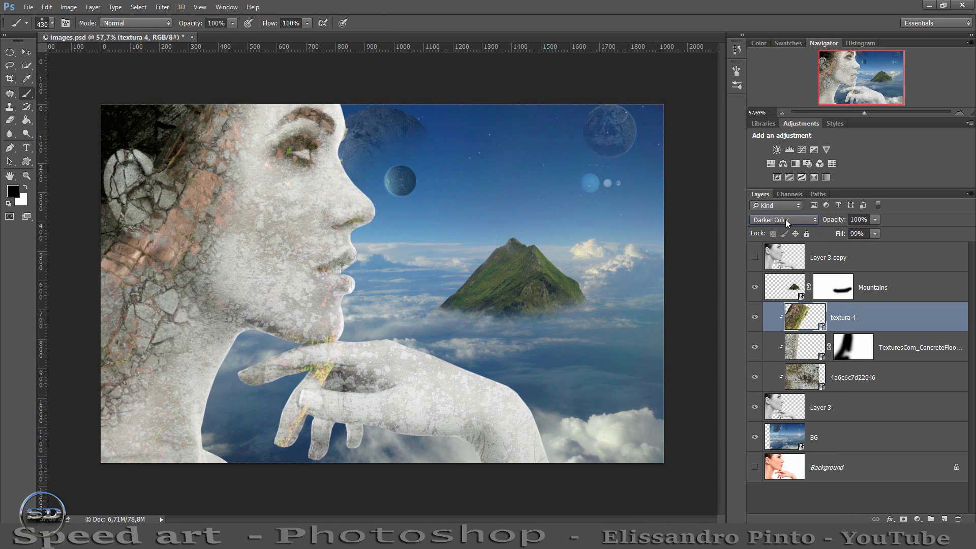
key(Up)
key(Up)
key(Up)
Step: Mask the moss off parts of the face, then show and select Layer 3 copy
click(904, 519)
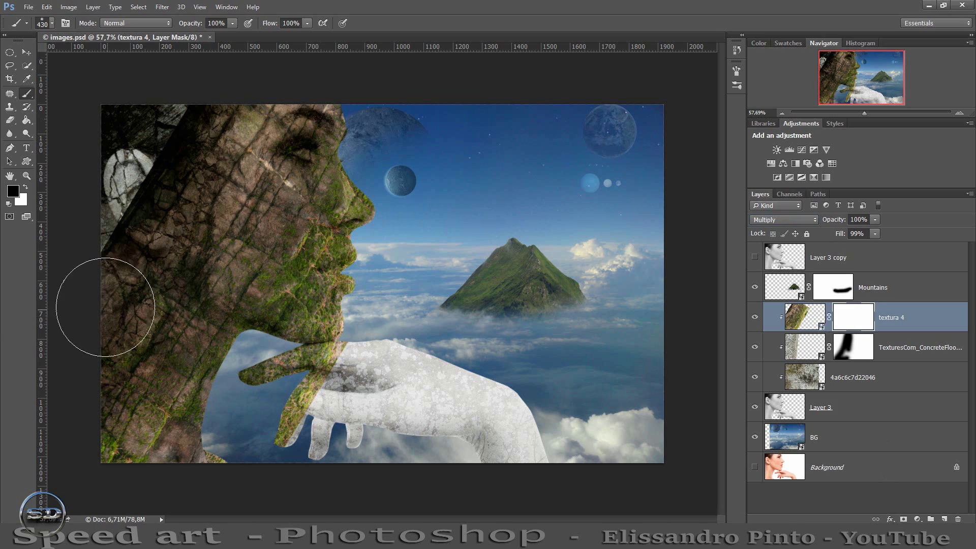
drag(106, 307, 87, 375)
drag(122, 325, 132, 407)
drag(305, 356, 387, 417)
mouse_move(865, 113)
mouse_down()
mouse_move(875, 112)
mouse_move(863, 112)
mouse_up()
click(755, 257)
click(829, 257)
Step: Boost the face copy's Clarity to +61 with the Camera Raw Filter
click(162, 7)
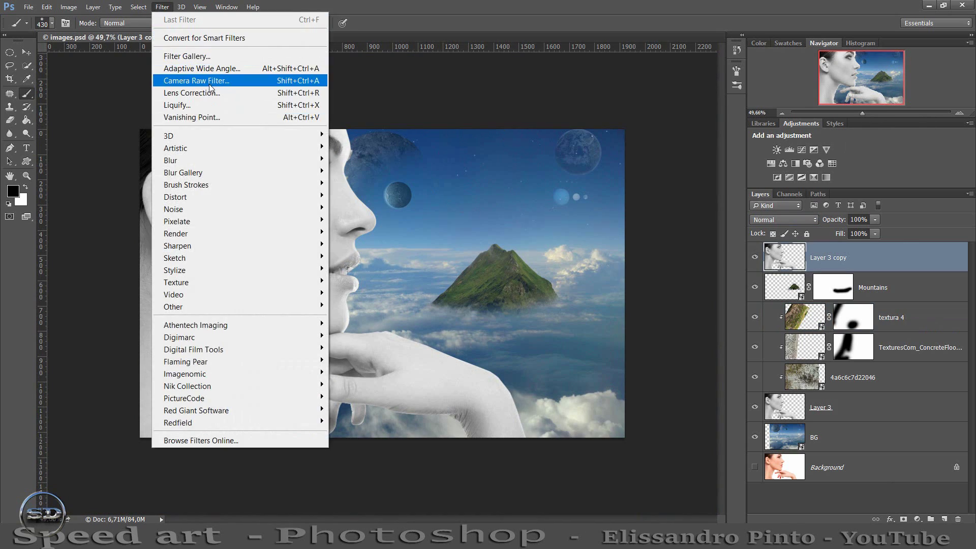
click(210, 81)
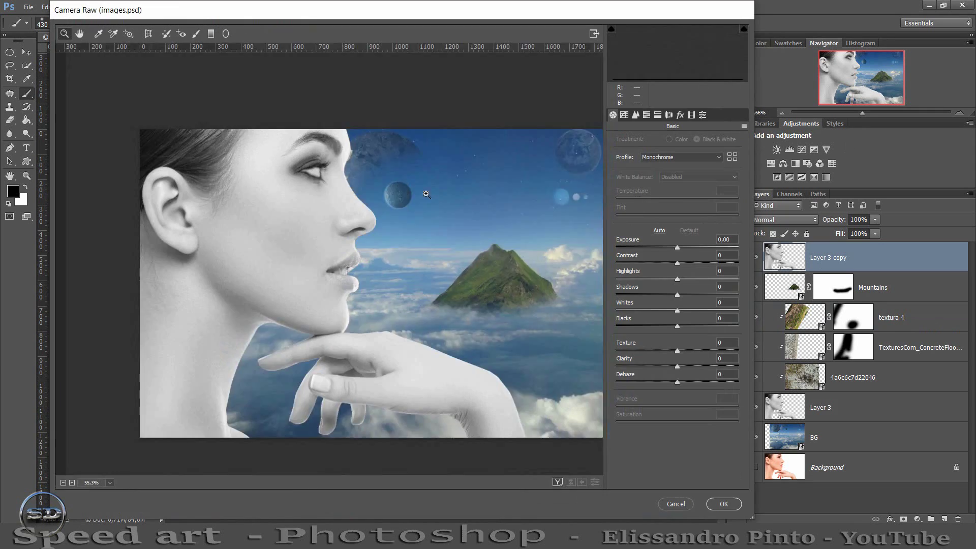
drag(678, 367, 715, 366)
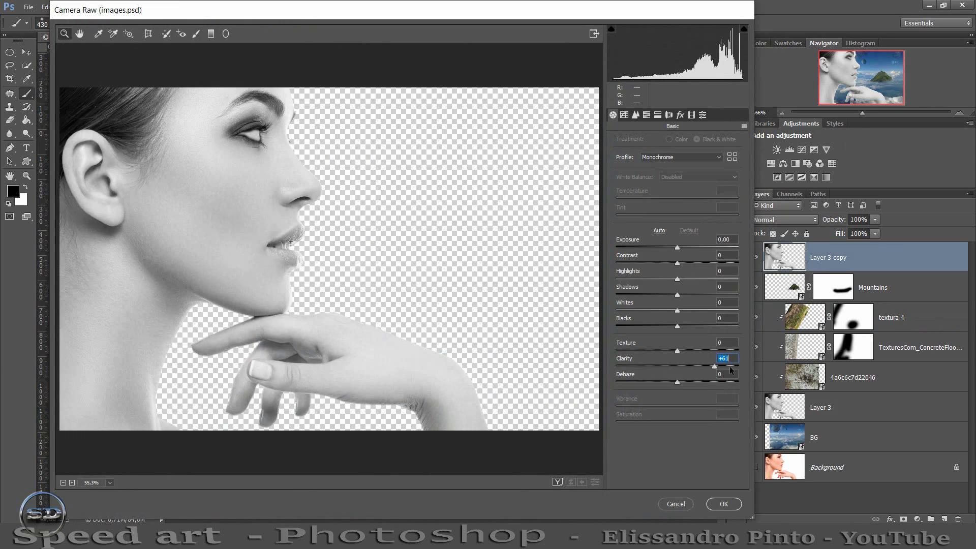
click(724, 504)
click(162, 6)
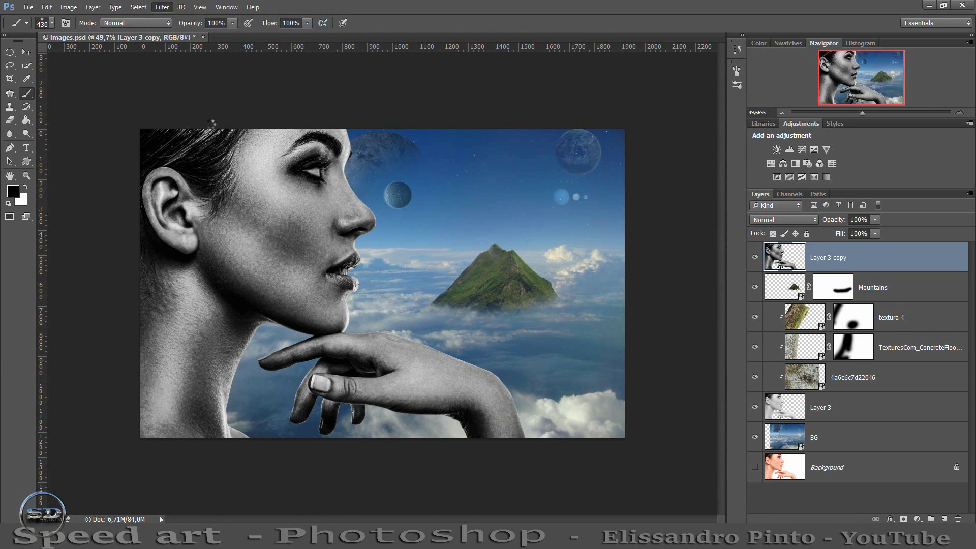
Step: Set Layer 3 copy to Soft Light blending at 45% fill
click(784, 219)
click(773, 263)
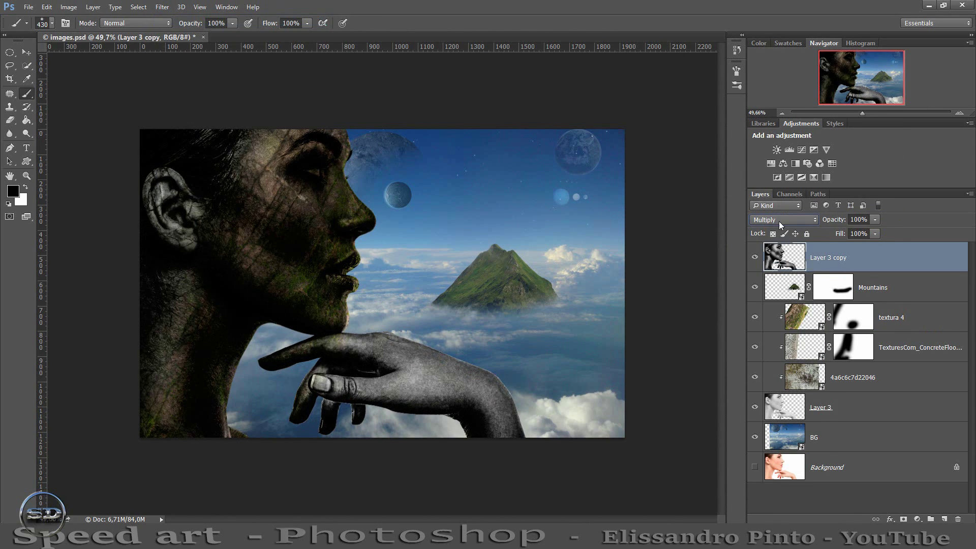
key(Down)
key(Down)
key(Down)
key(Down)
key(Down)
key(Down)
key(Down)
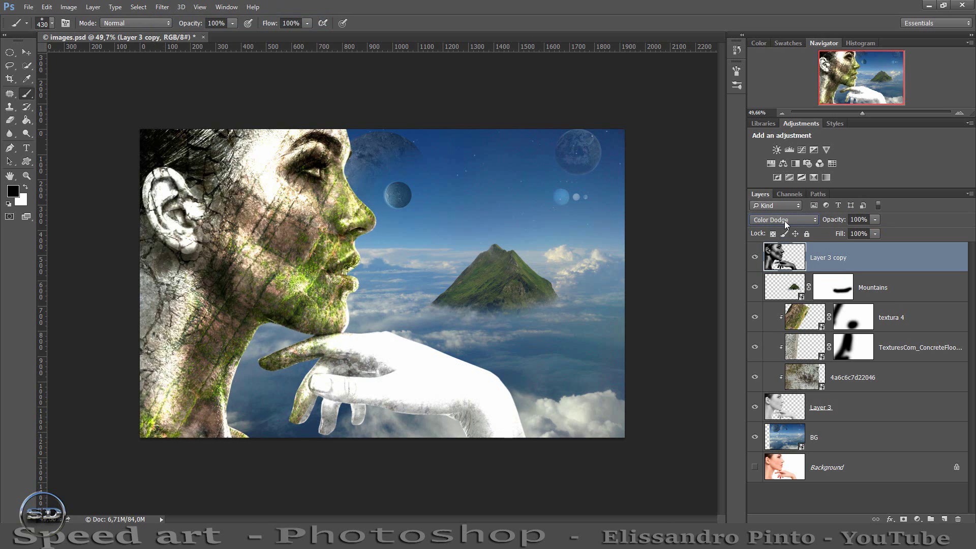
key(Down)
key(Down)
key(Down)
key(Down)
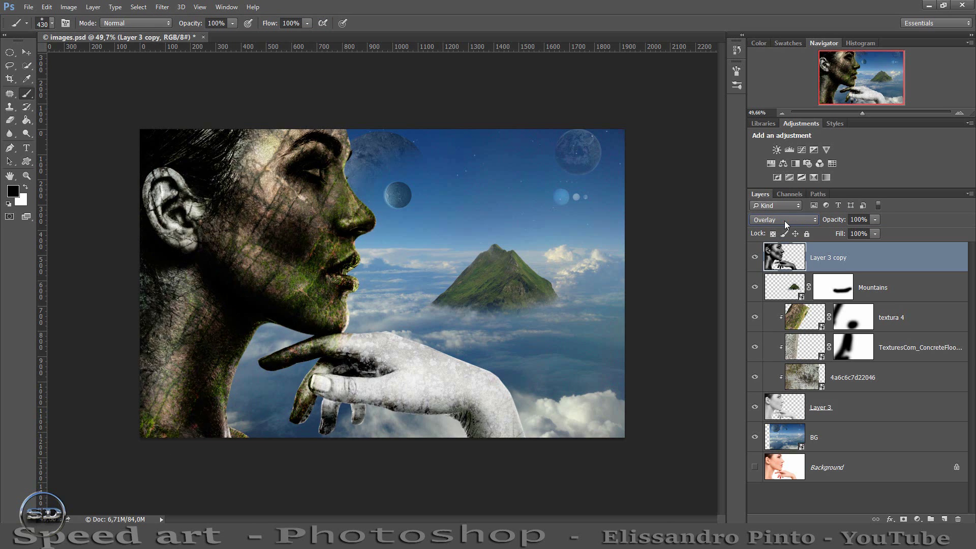
key(Up)
drag(840, 233, 753, 262)
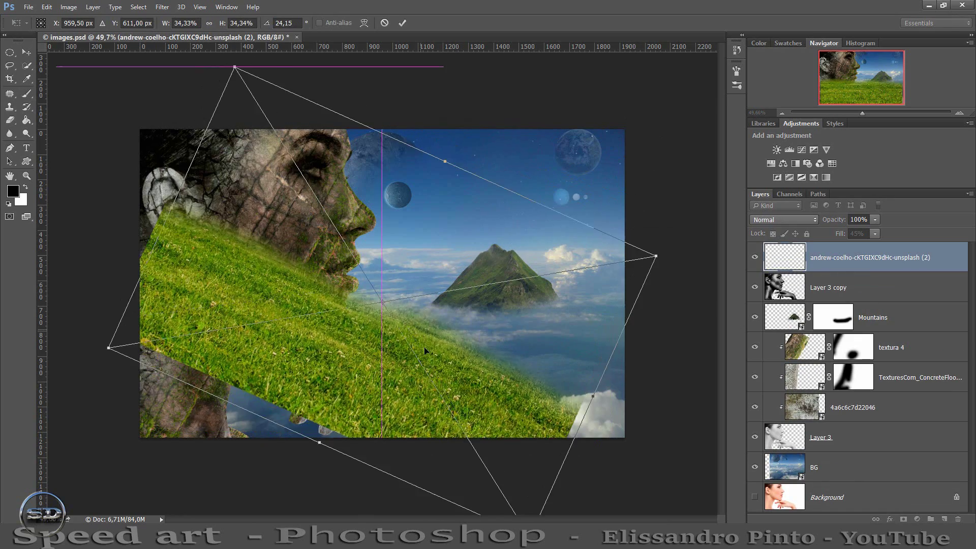
Step: Commit the rotated grass placement and reduce the image width to 1000 via Image Size
drag(424, 347, 369, 377)
click(402, 23)
click(68, 7)
click(89, 93)
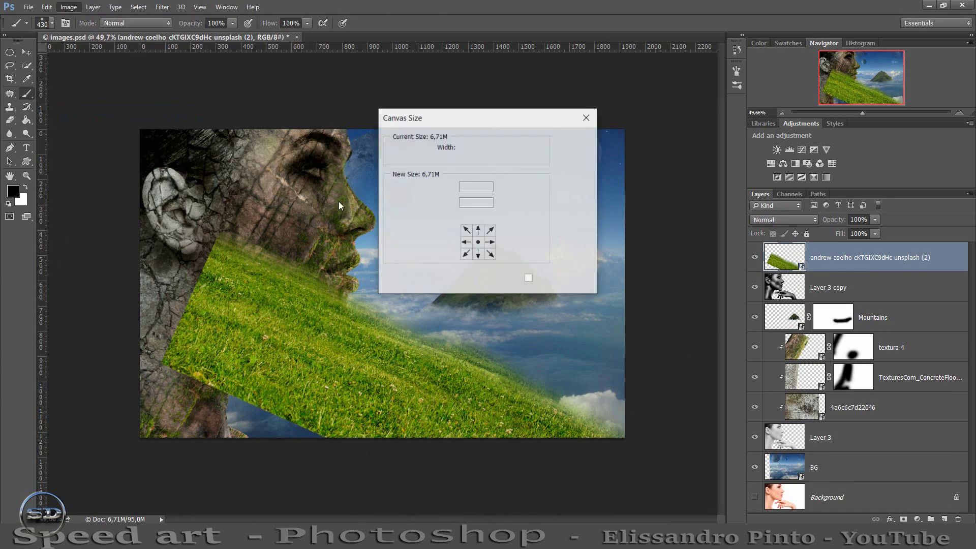
click(574, 156)
click(69, 7)
click(89, 96)
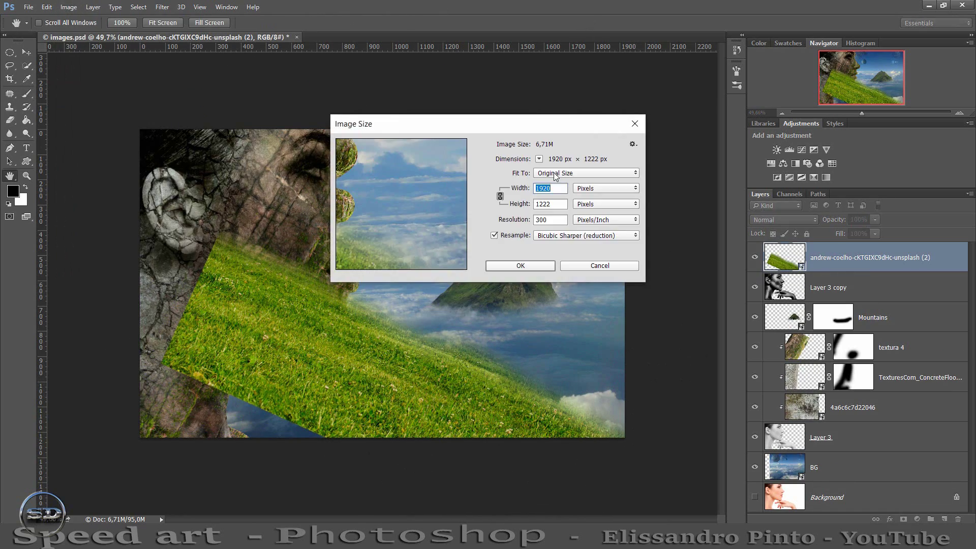
text(1000)
click(521, 265)
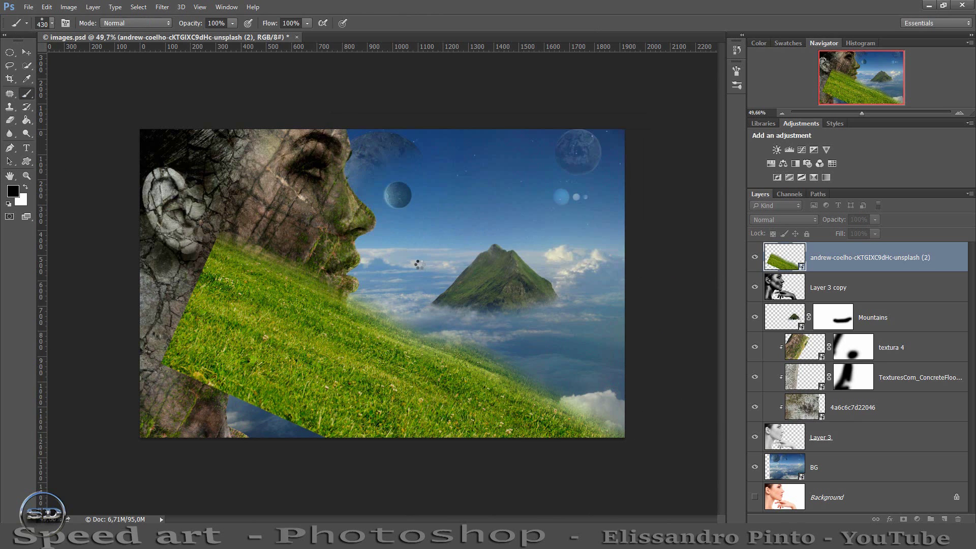
Step: Clip the grass layer below 4a6c6c7d22046 and mask it off the fingertips
right_click(939, 257)
click(676, 270)
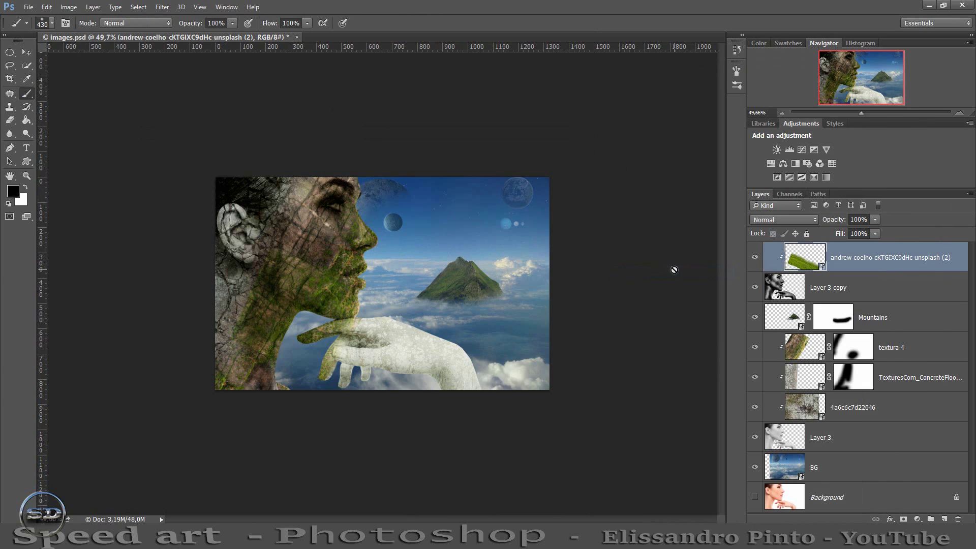
drag(863, 112, 869, 113)
drag(828, 260, 828, 416)
key(v)
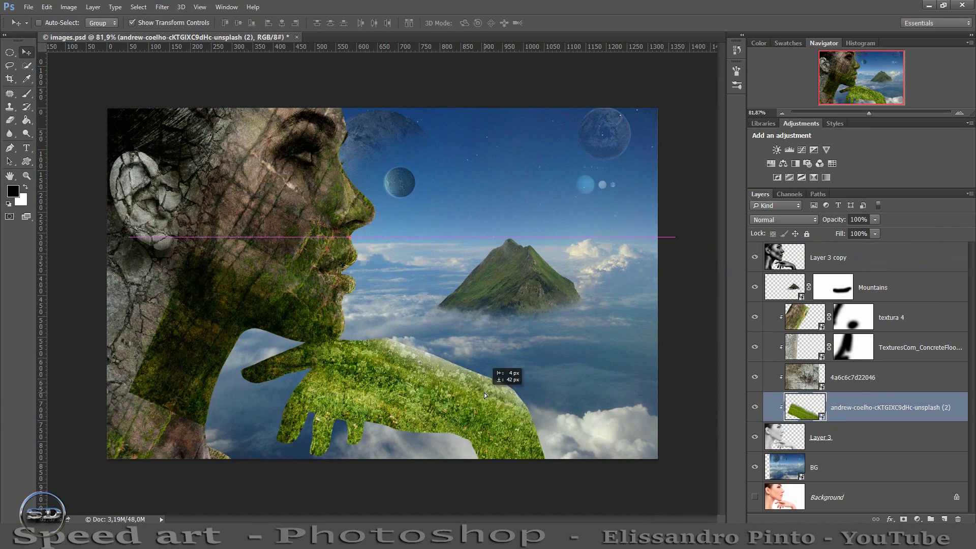
key(b)
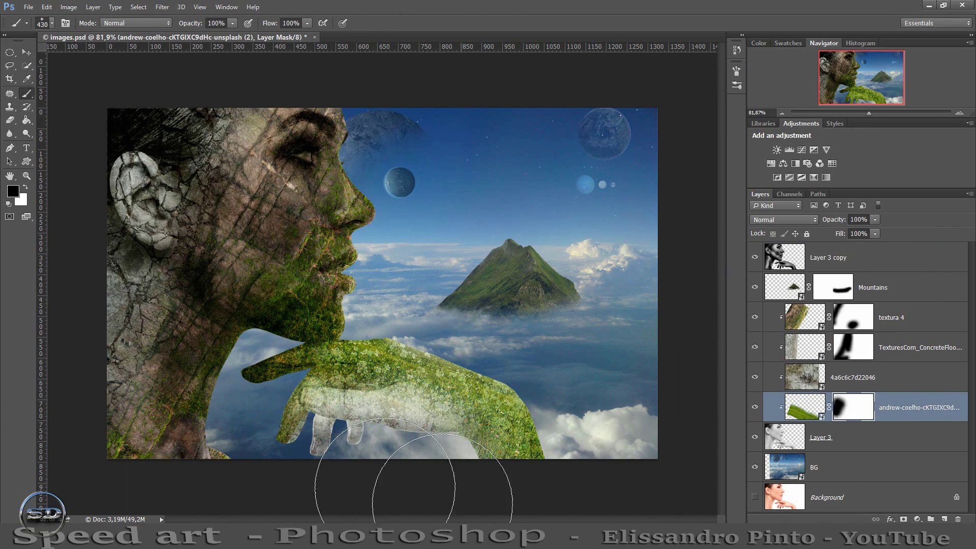
drag(325, 448, 504, 387)
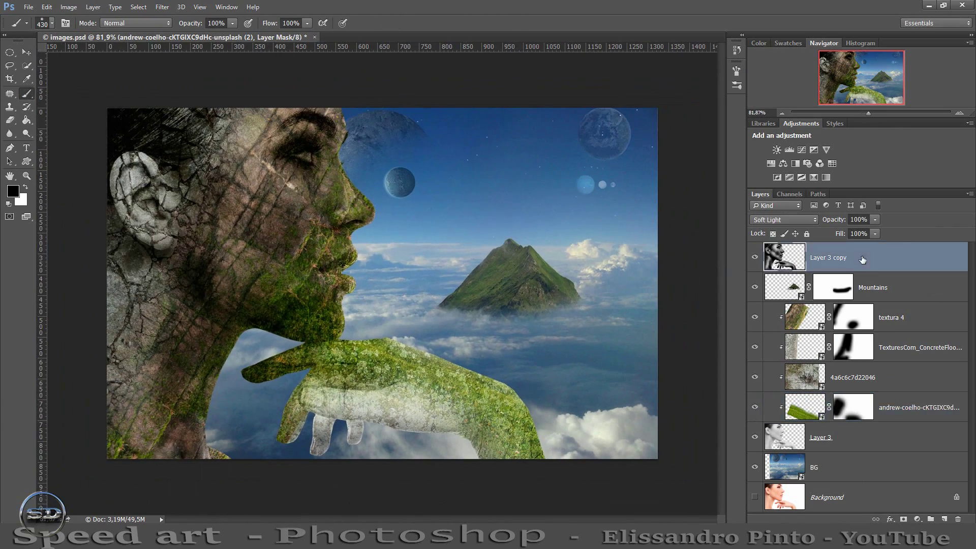
Step: Select the Layer 3 copy layer
click(783, 257)
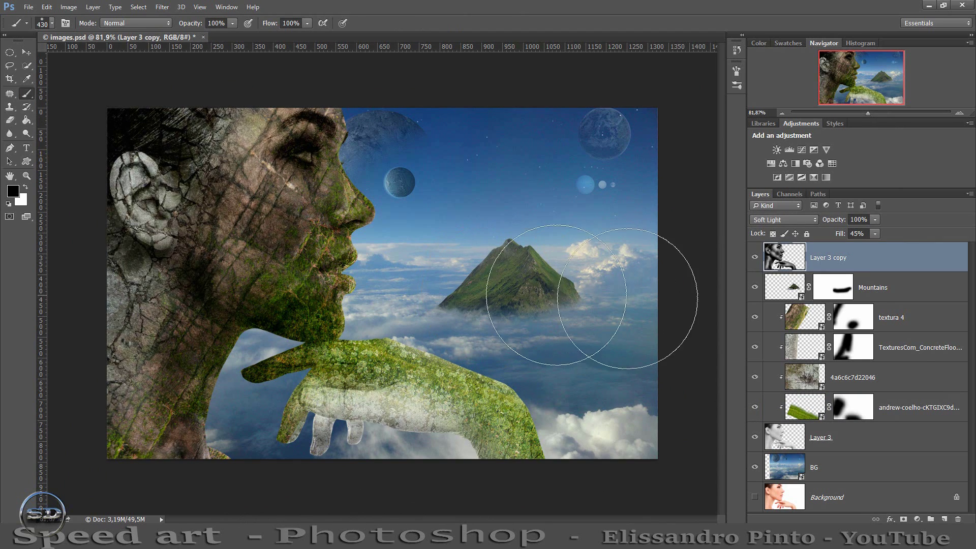
Step: Add new layers to shade the left side of the face and the fingers dark
key(ctrl+shift+alt+n)
drag(131, 131, 79, 498)
key(ctrl+z)
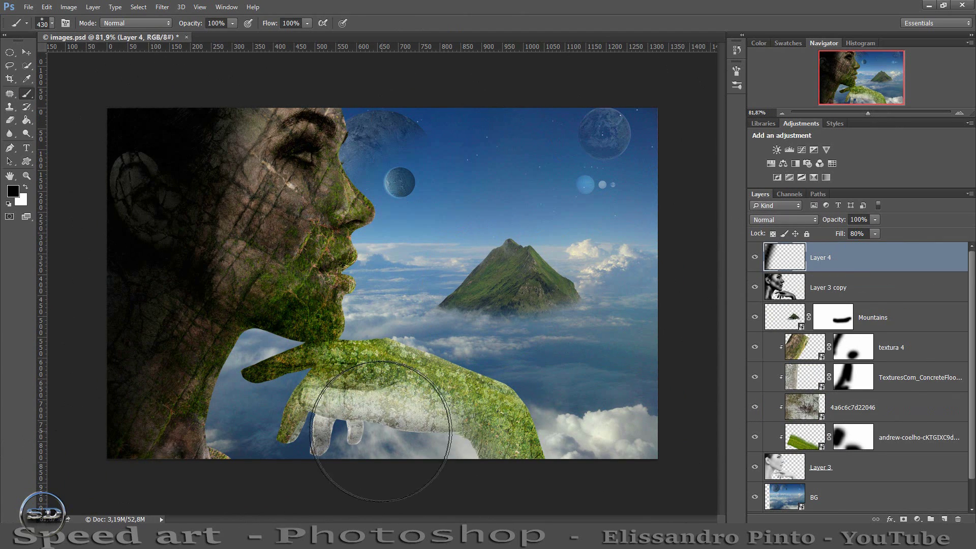
key(ctrl+shift+alt+n)
drag(356, 432, 348, 475)
Step: Lower the hand's grass layer fill to 71%
click(755, 408)
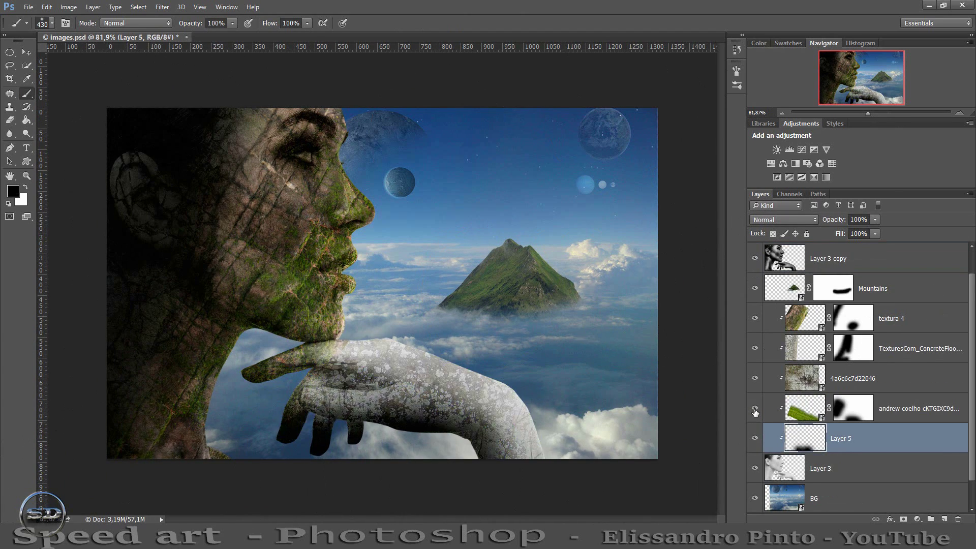
click(905, 408)
drag(840, 234, 825, 236)
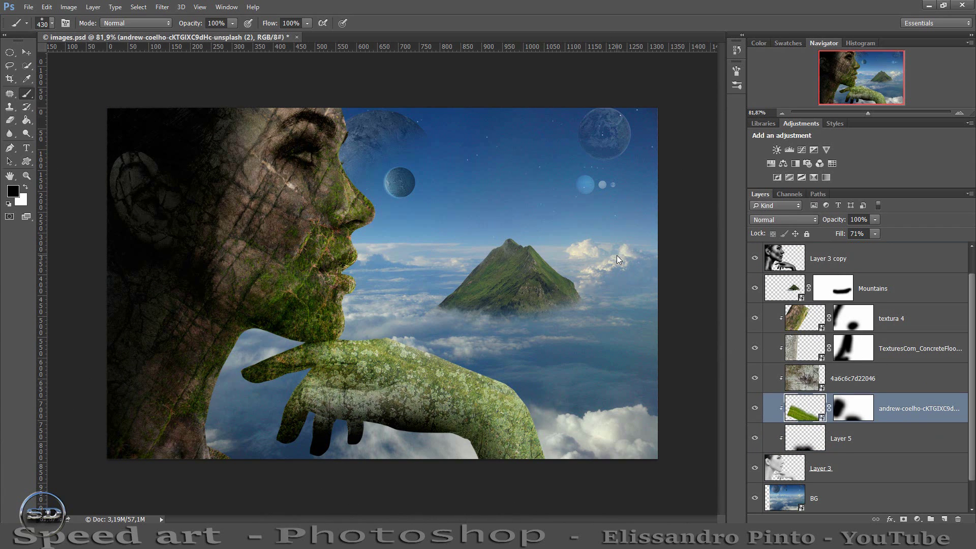
scroll(845, 305, up, 1)
click(834, 258)
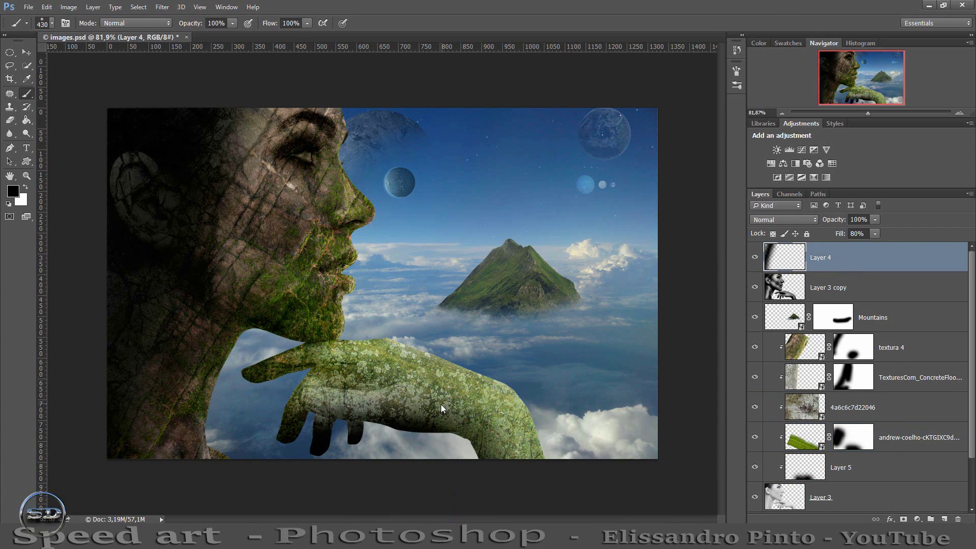
Step: Scale the house image down and place it on the back of the hand
drag(193, 22, 150, 25)
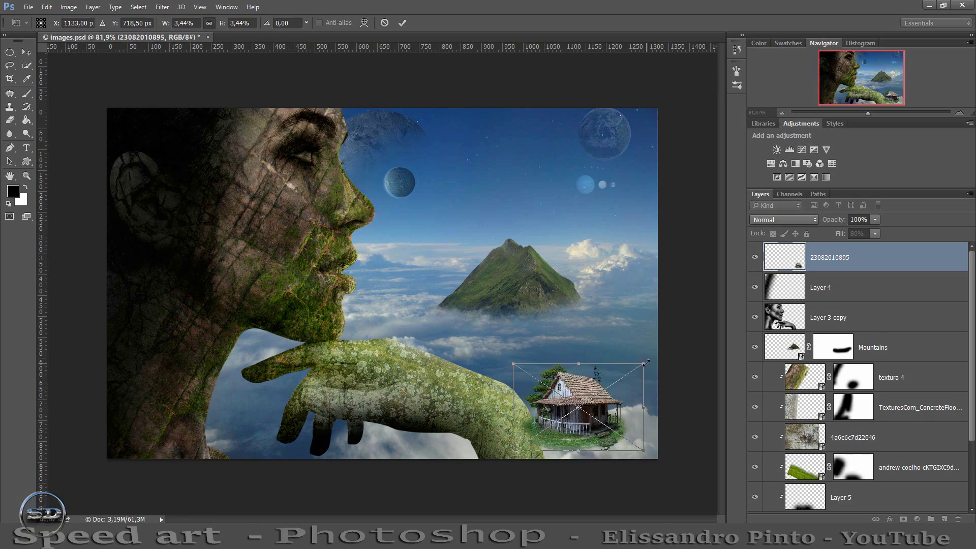
drag(582, 404, 418, 339)
key(Return)
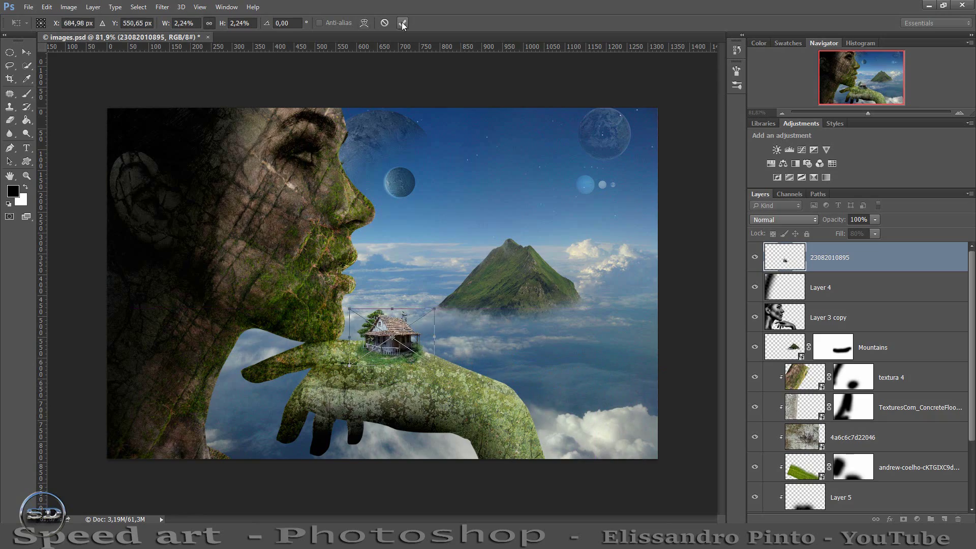
key(b)
scroll(392, 341, up, 5)
key(v)
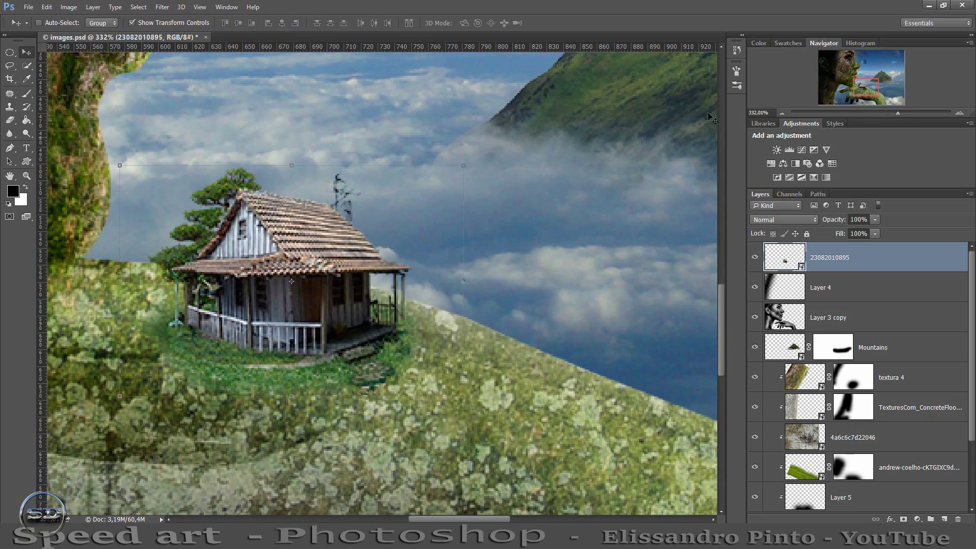
scroll(397, 305, down, 5)
Step: Duplicate Layer 3 copy in Normal mode with an inverted mask, painting grey texture around the house
click(824, 320)
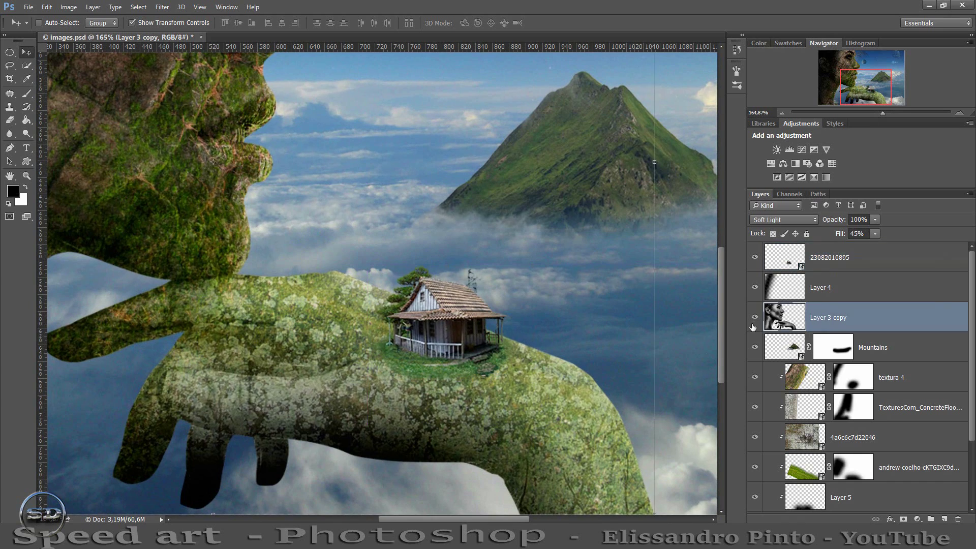
key(ctrl+j)
key(Return)
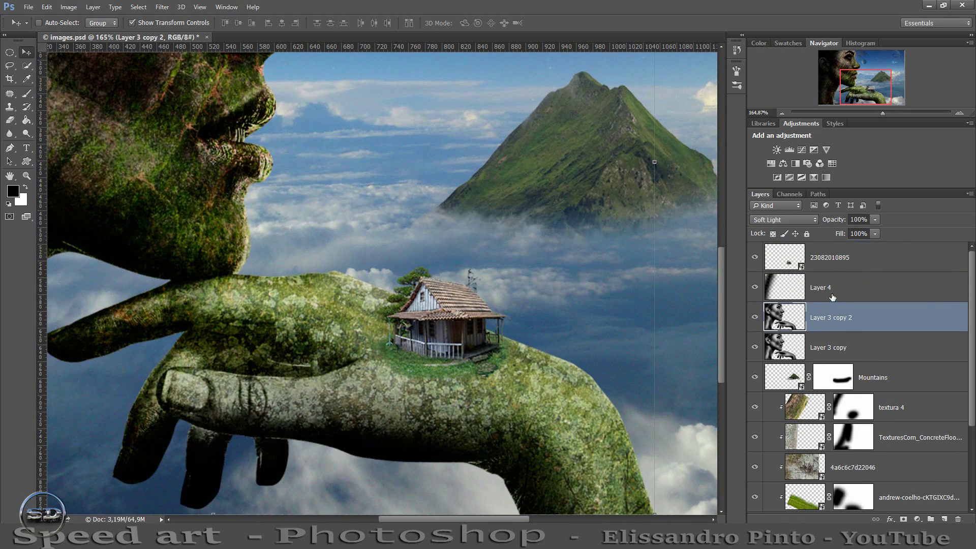
click(778, 220)
click(768, 224)
click(903, 519)
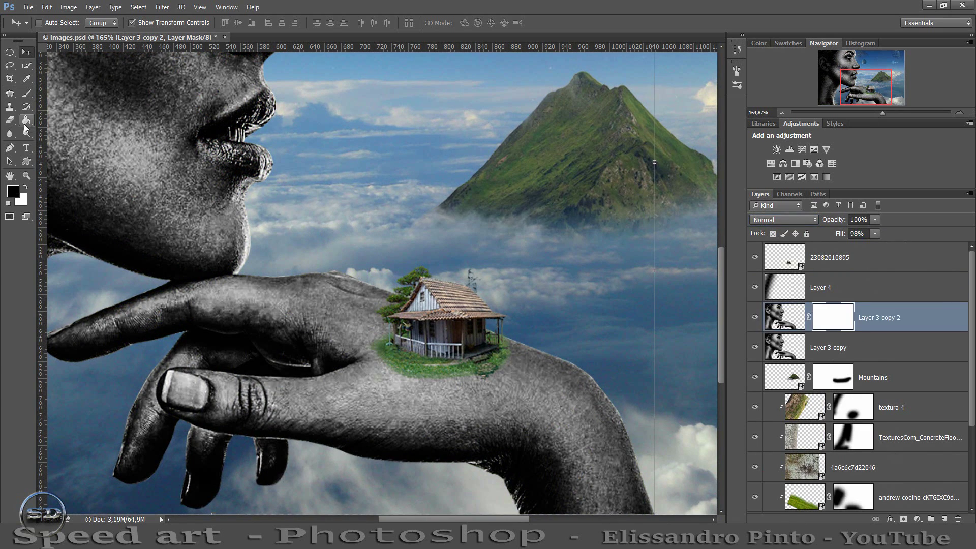
key(ctrl+i)
key(b)
drag(219, 360, 356, 387)
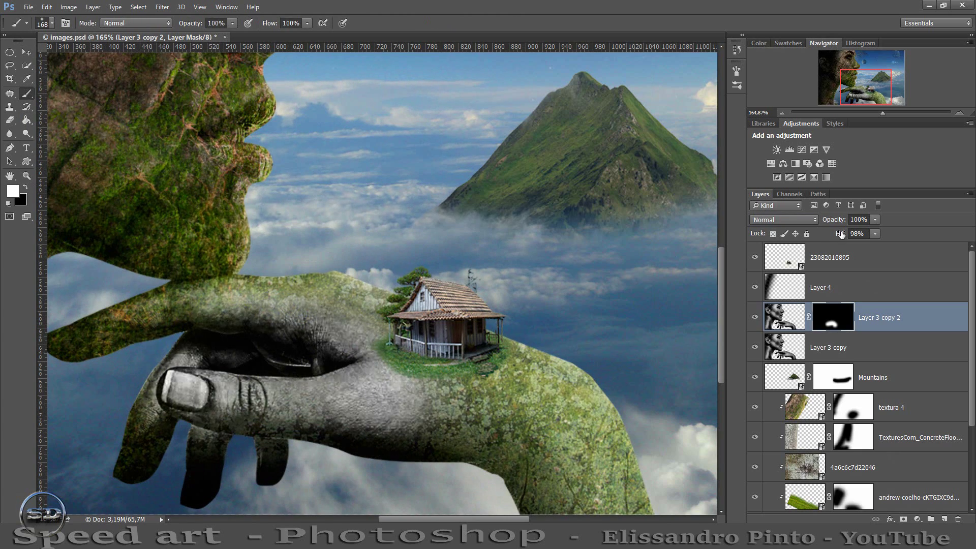
key(x)
drag(356, 432, 153, 366)
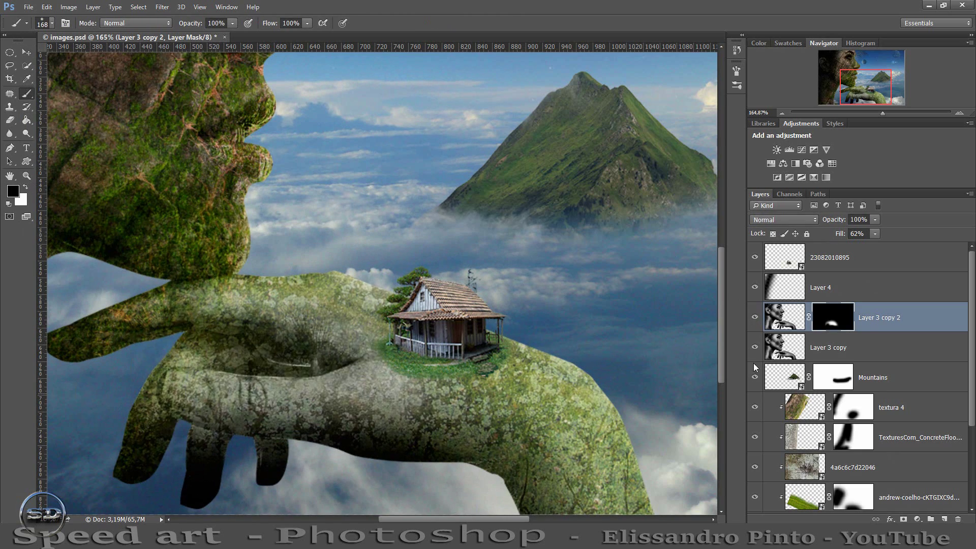
Step: Nudge the house layer slightly into place on the hand
drag(882, 112, 874, 111)
key(v)
click(834, 258)
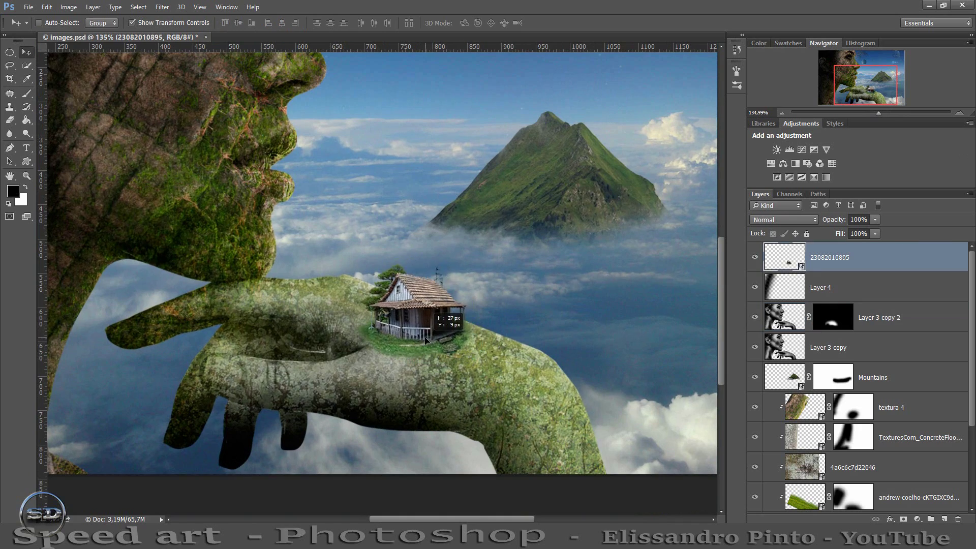
drag(419, 353, 434, 343)
drag(879, 112, 869, 113)
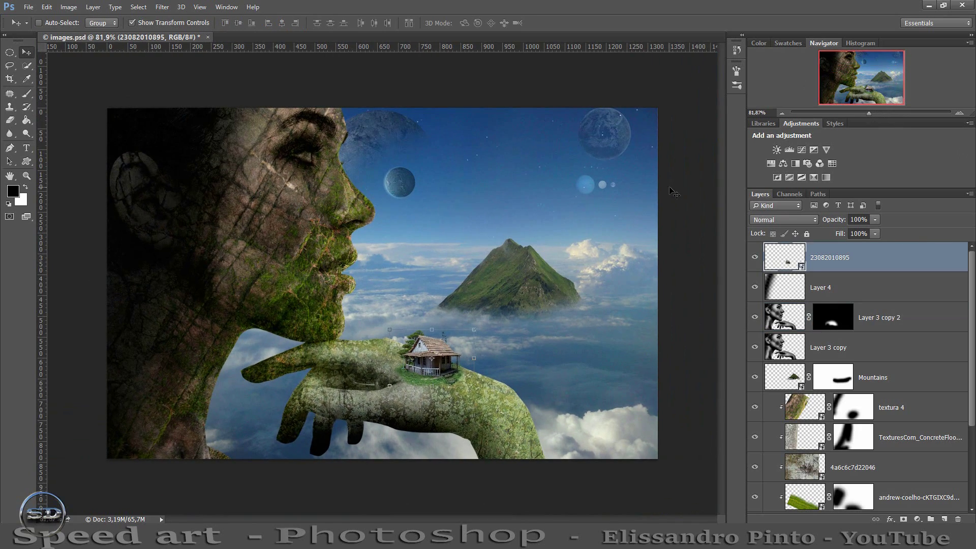
Step: Fit the grass texture over the face's left side in Color Dodge mode
mouse_move(432, 496)
mouse_down()
mouse_move(381, 285)
mouse_move(99, 441)
mouse_up()
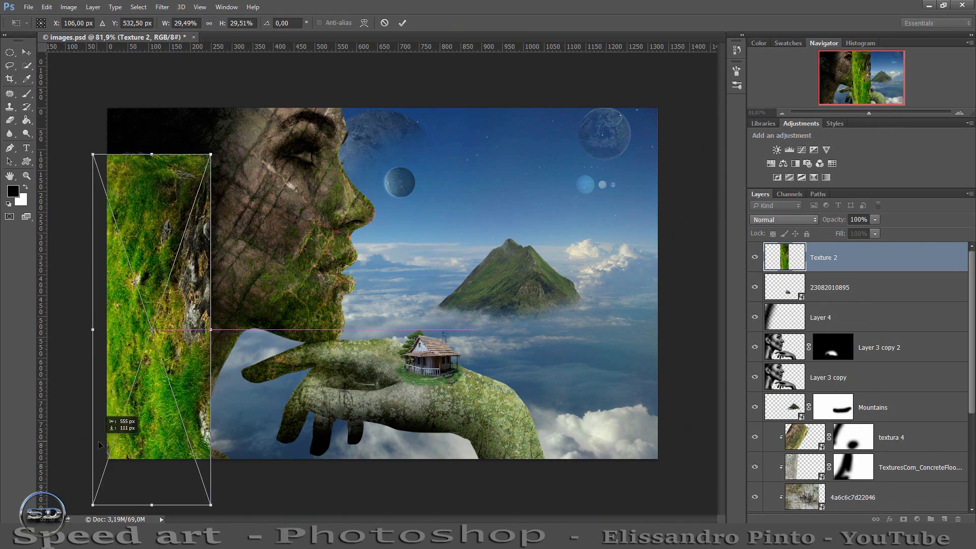
mouse_move(209, 156)
mouse_down()
mouse_move(258, 180)
mouse_move(209, 159)
mouse_up()
key(Return)
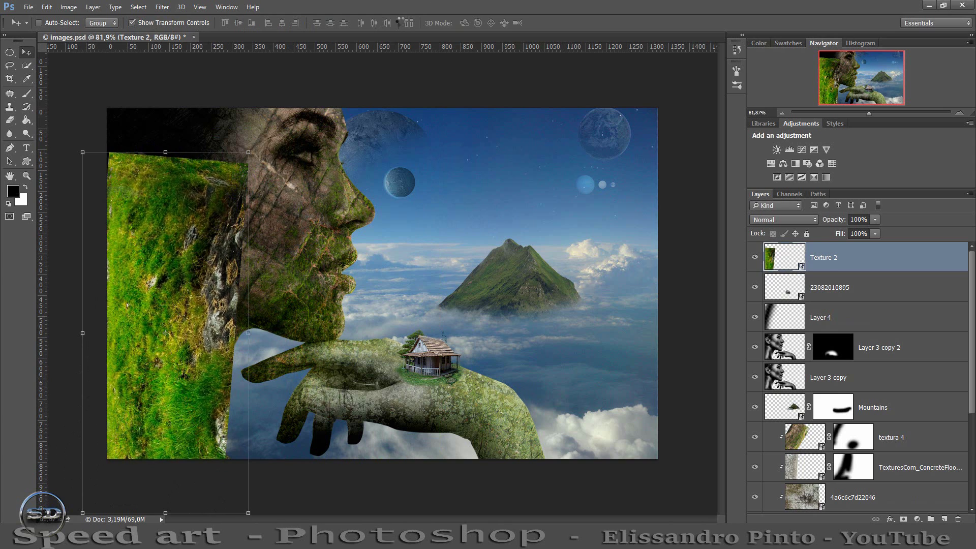
click(784, 219)
click(783, 260)
Step: Mask the grass off the lower-left and upper face, leaving Texture 2 at 86% fill
scroll(777, 217, down, 2)
scroll(777, 217, down, 2)
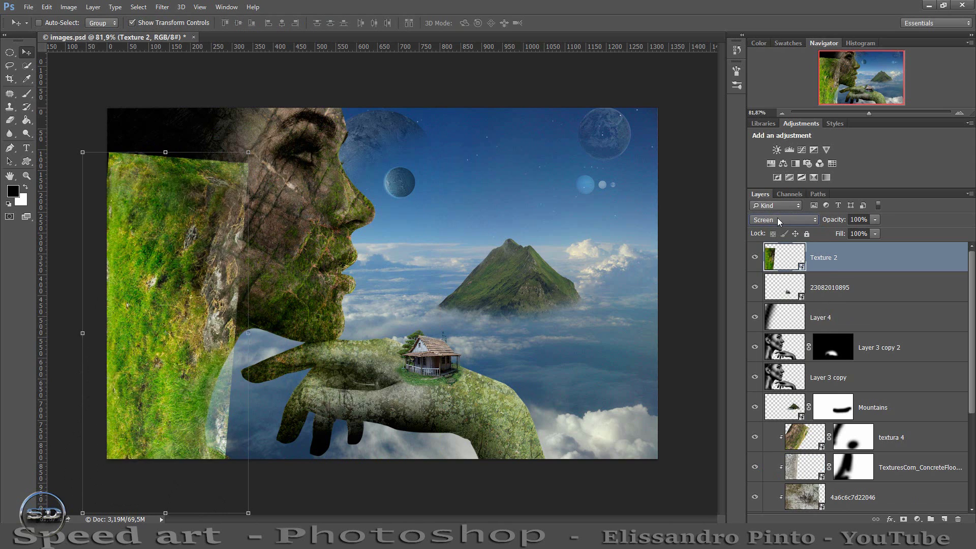
scroll(777, 218, down, 2)
click(27, 94)
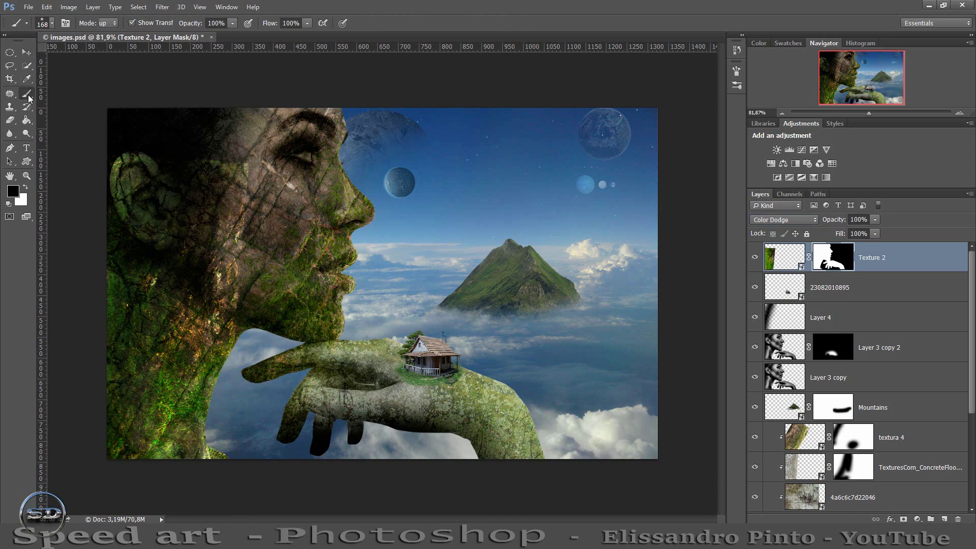
drag(225, 142, 211, 446)
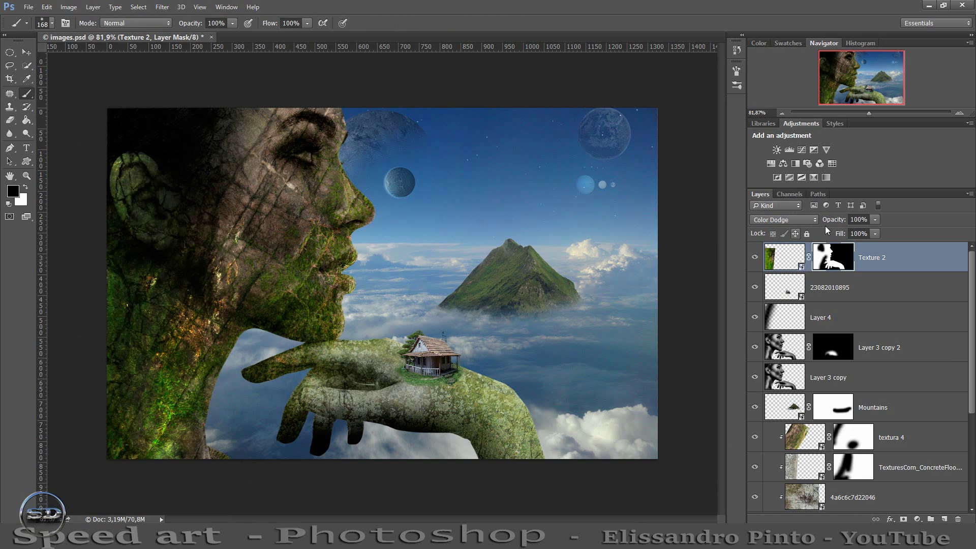
drag(841, 234, 826, 233)
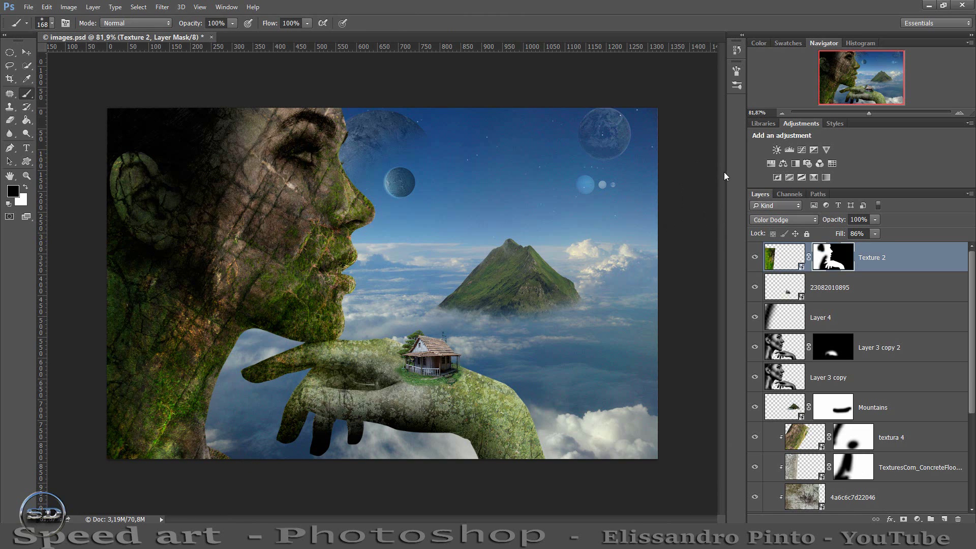
Step: Position the ivy over the face's left side and commit it
drag(240, 179, 240, 162)
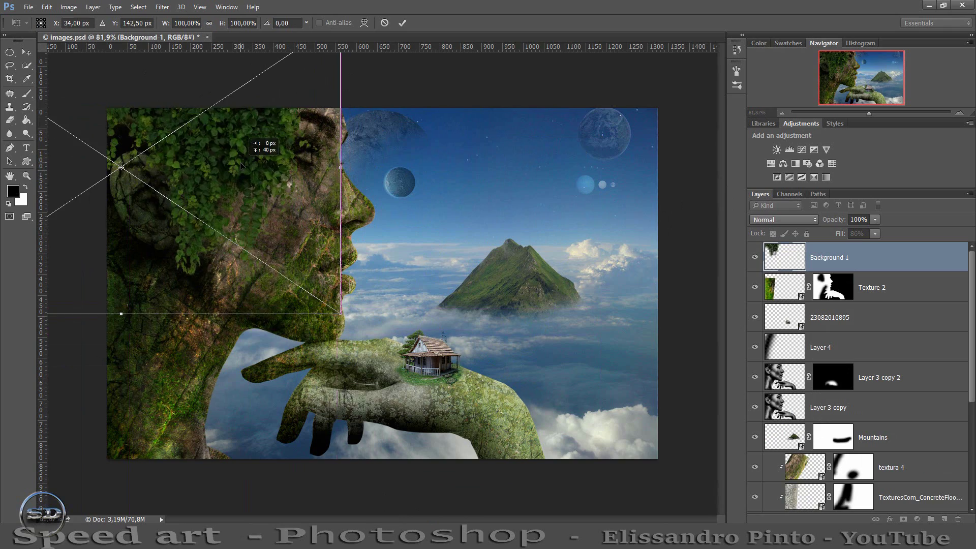
click(401, 22)
drag(869, 113, 872, 113)
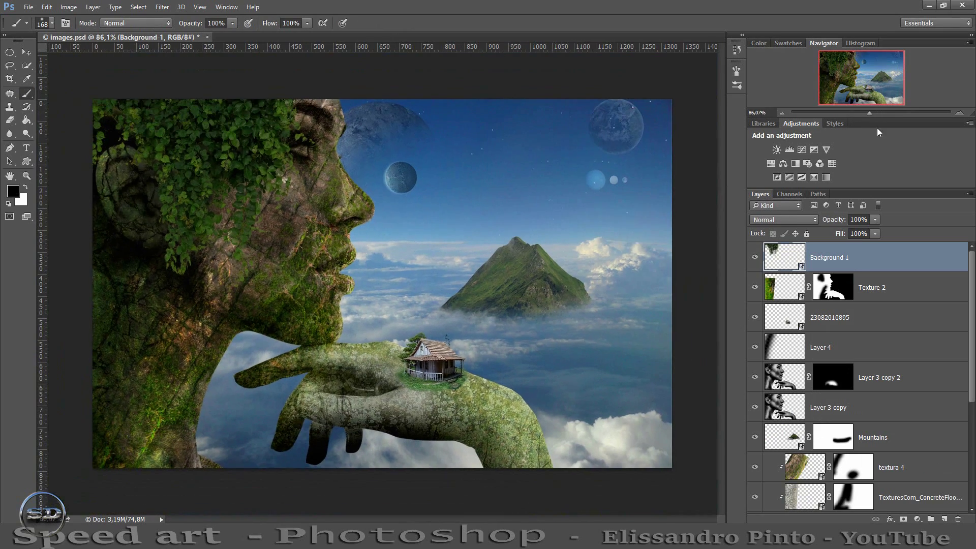
right_click(862, 265)
key(Escape)
Step: Duplicate the ivy, darken the copy's Lightness in Hue/Saturation, and Gaussian-blur it
key(ctrl+j)
key(ctrl+u)
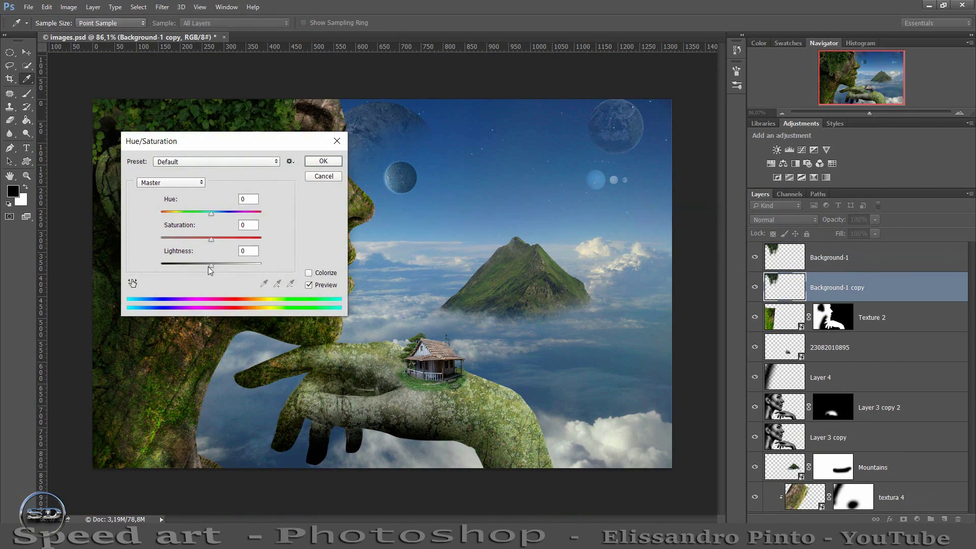
drag(210, 270, 183, 270)
click(324, 160)
key(v)
key(alt+t)
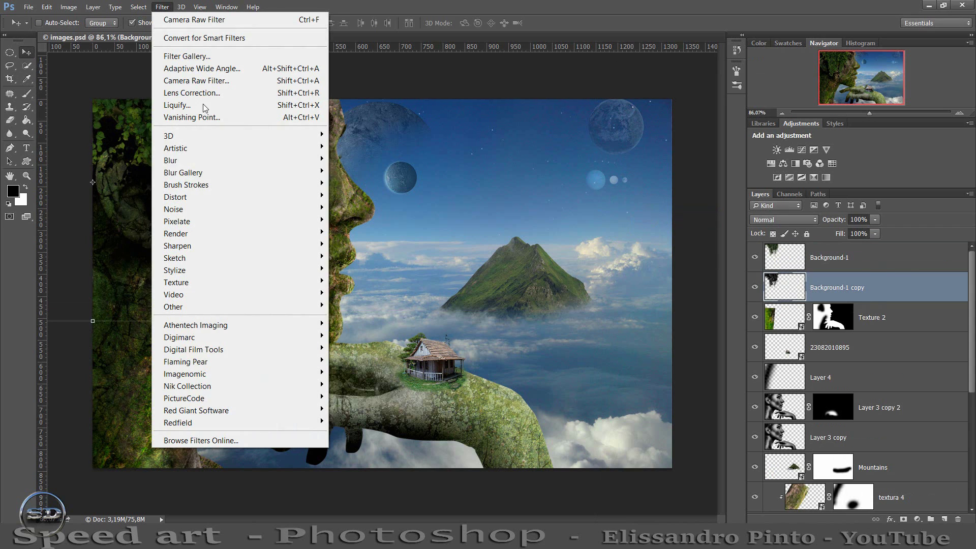
click(364, 205)
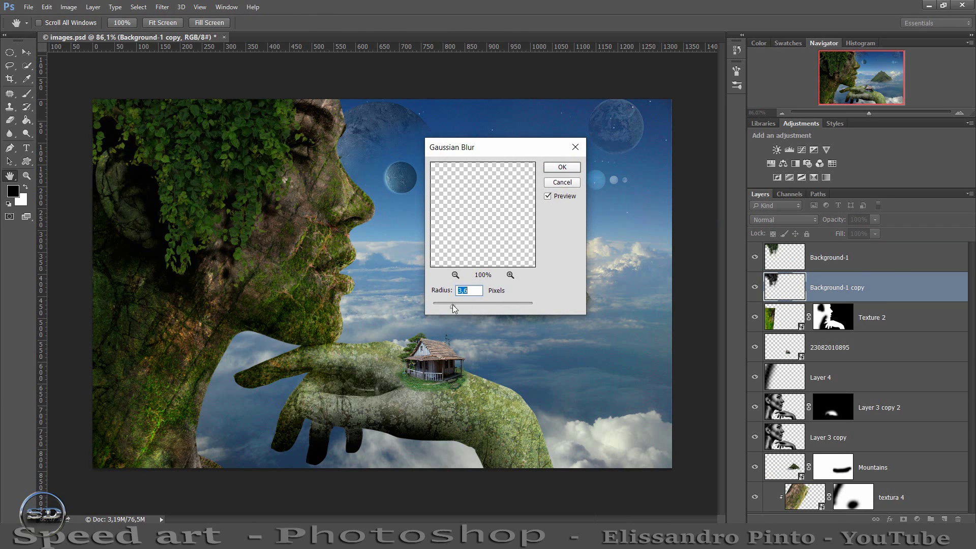
key(Return)
Step: Lower the original ivy's fill to 65% and scale the ivy_2 image across the face
click(788, 263)
drag(834, 233, 831, 234)
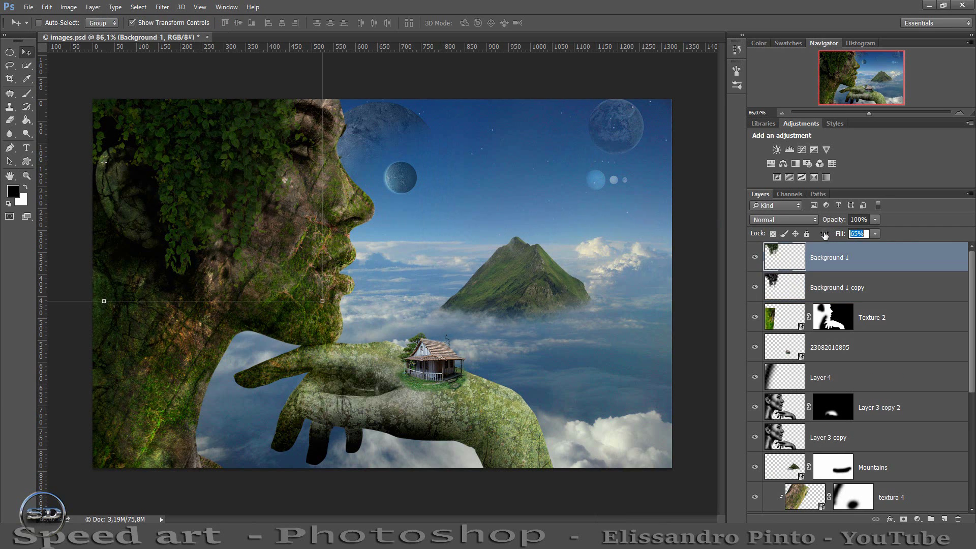
click(30, 95)
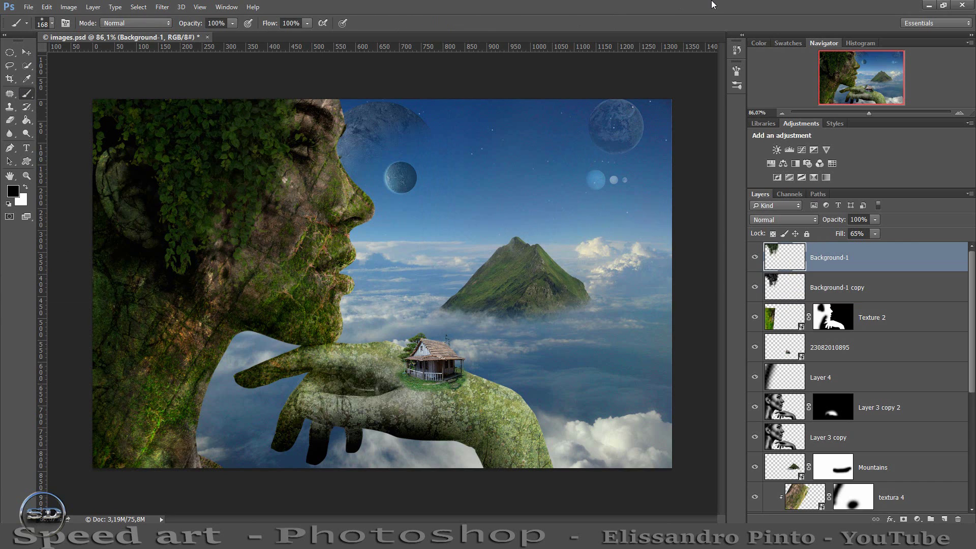
drag(712, 5, 356, 254)
mouse_move(447, 152)
mouse_down()
mouse_move(368, 295)
mouse_move(251, 203)
mouse_up()
Step: Move ivy_2 below Layer 3 beside the nose and lips, with clipped Layer 6 above
key(Return)
drag(785, 257, 786, 443)
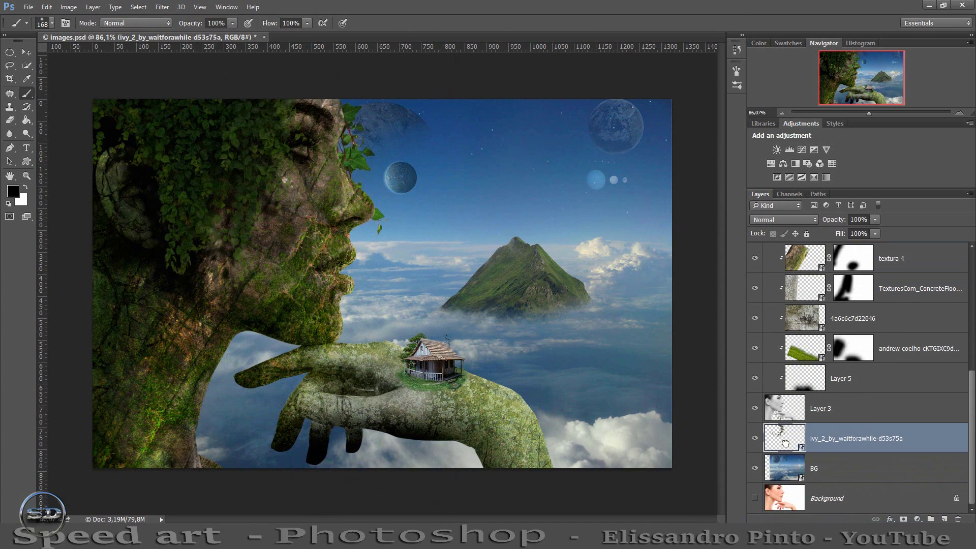
key(v)
drag(316, 162, 319, 180)
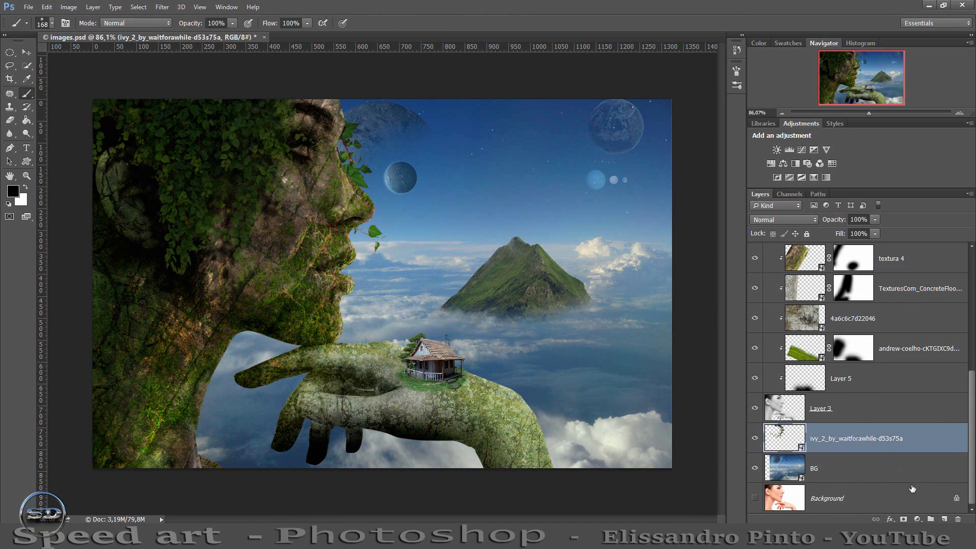
click(944, 519)
key(ctrl+alt+g)
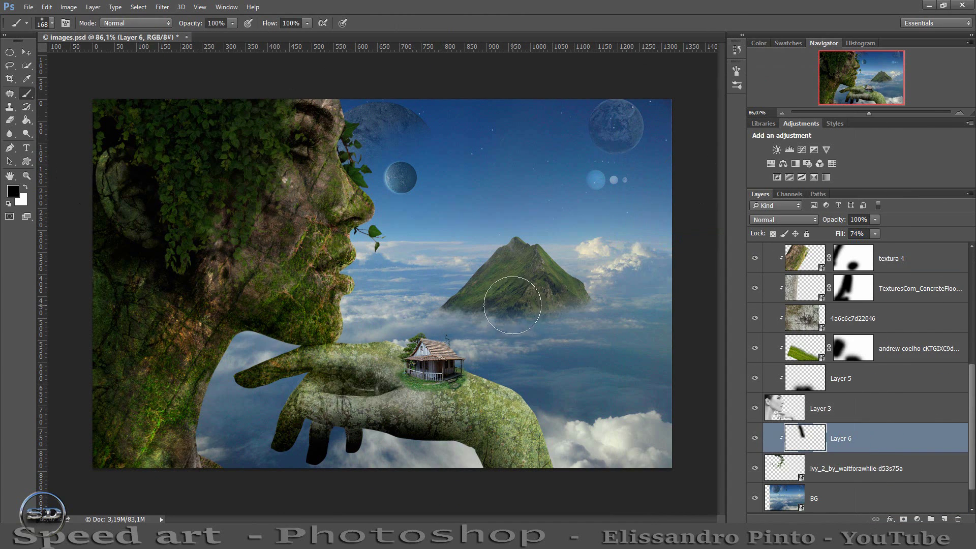
Step: Place ivy_3 in the lower-left corner and set Layer 7's fill to 55%
mouse_move(381, 399)
mouse_down()
mouse_move(332, 432)
mouse_move(253, 454)
mouse_move(281, 426)
mouse_up()
click(402, 23)
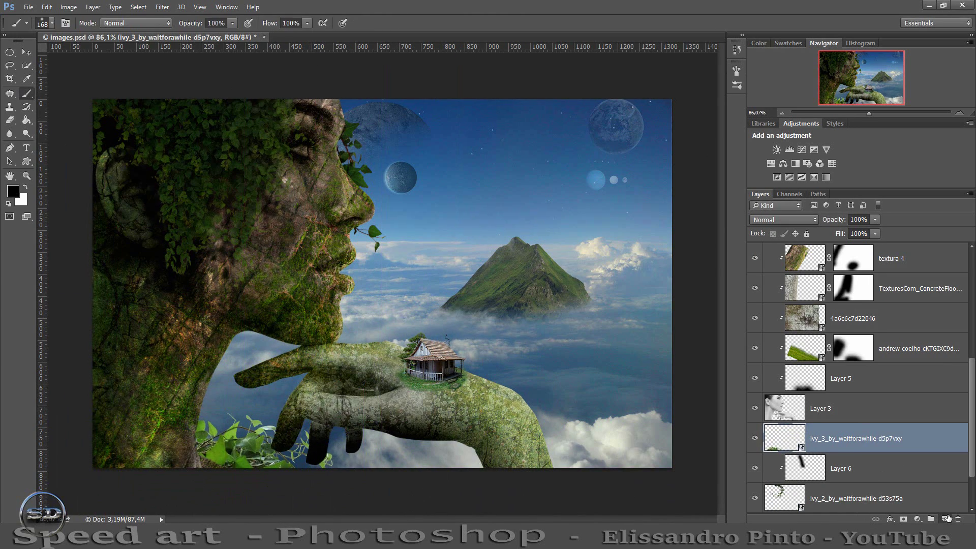
drag(840, 234, 818, 233)
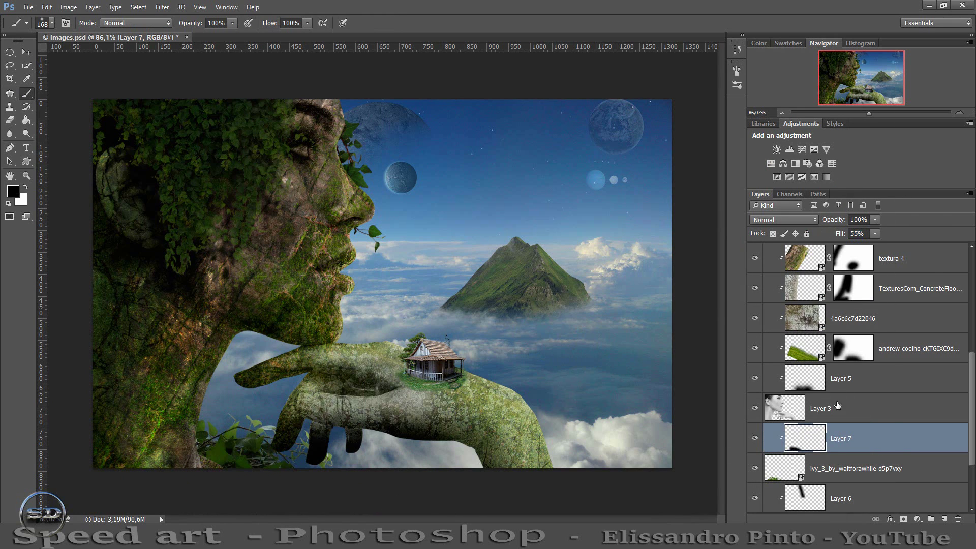
Step: Scale the raizes_profundidade1 roots and position them at the bottom centre
drag(504, 120, 305, 316)
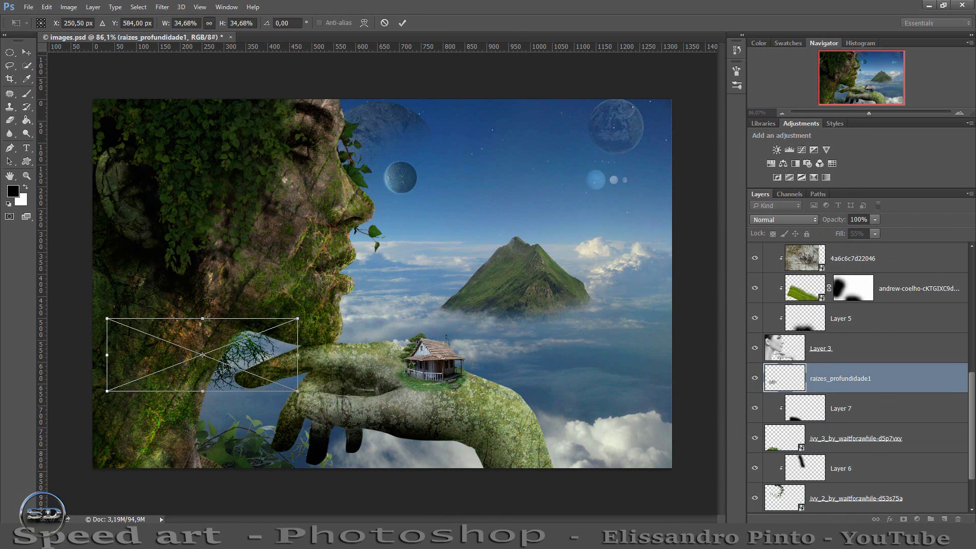
drag(219, 364, 422, 444)
drag(309, 414, 334, 423)
drag(463, 459, 451, 457)
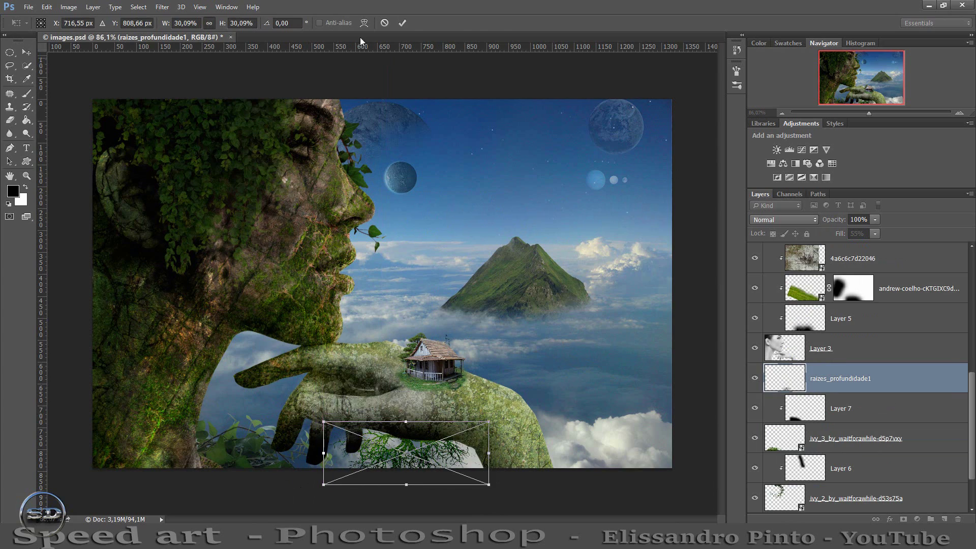
key(Return)
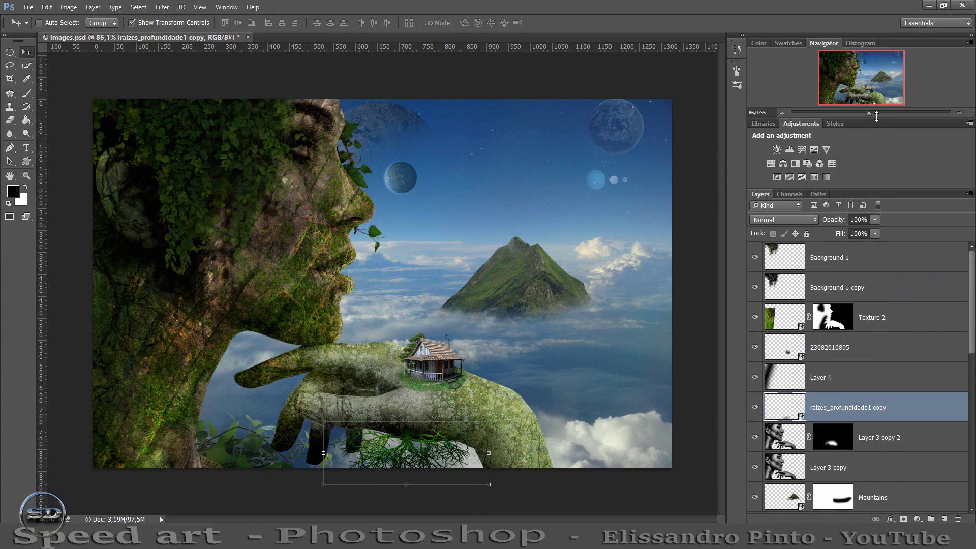
Step: Mask the roots off the hand and add a clipped Layer 8 above them
click(877, 114)
key(b)
mouse_move(305, 366)
mouse_down()
mouse_move(327, 346)
mouse_move(402, 387)
mouse_up()
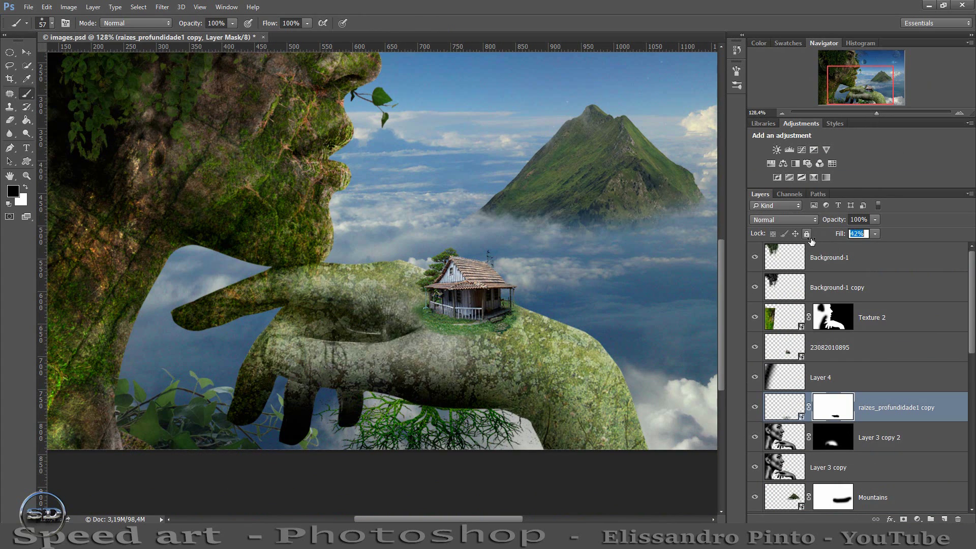
key(ctrl+shift+alt+n)
key(ctrl+alt+g)
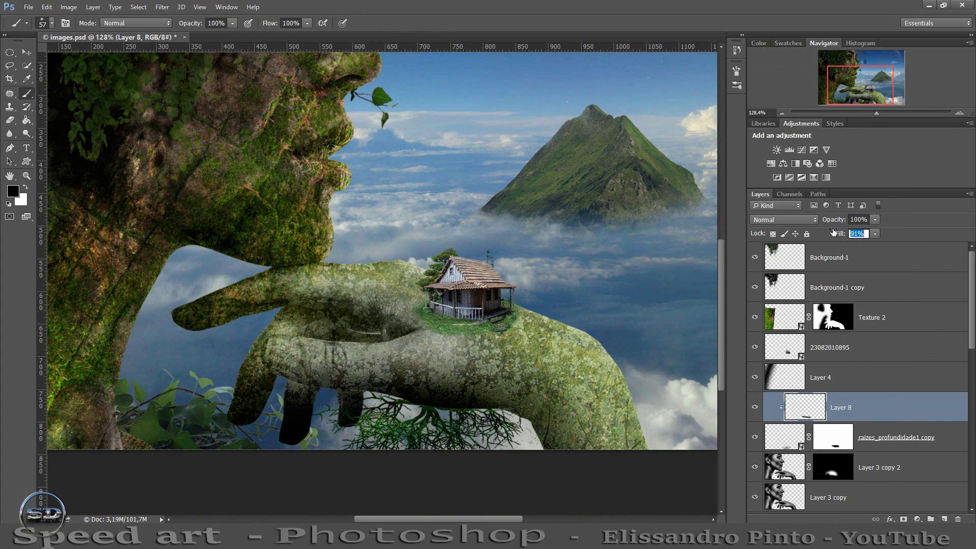
Step: Distort the pngwing.com (16) ivy over the back of the head and neck
drag(873, 112, 868, 112)
drag(271, 463, 271, 463)
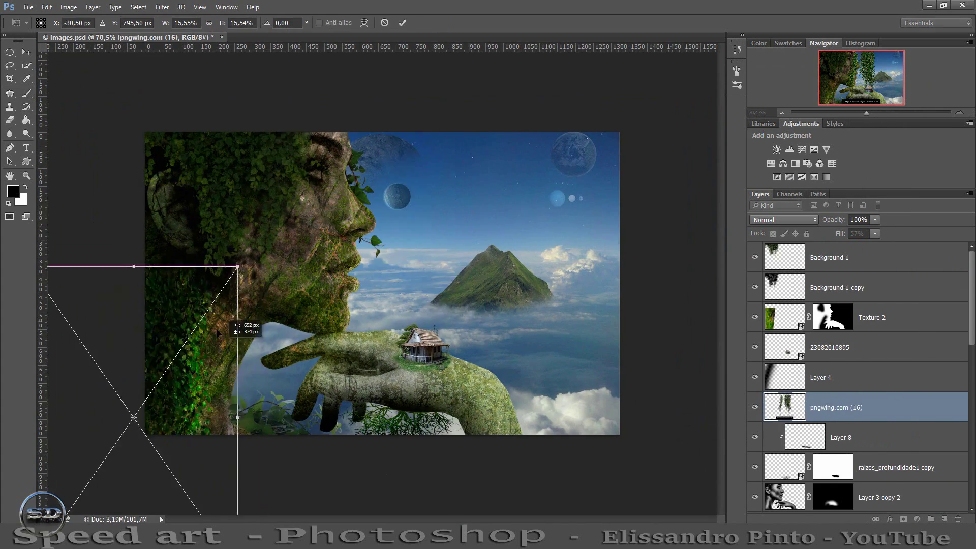
drag(48, 272, 49, 209)
drag(239, 273, 254, 244)
click(402, 22)
drag(867, 112, 873, 112)
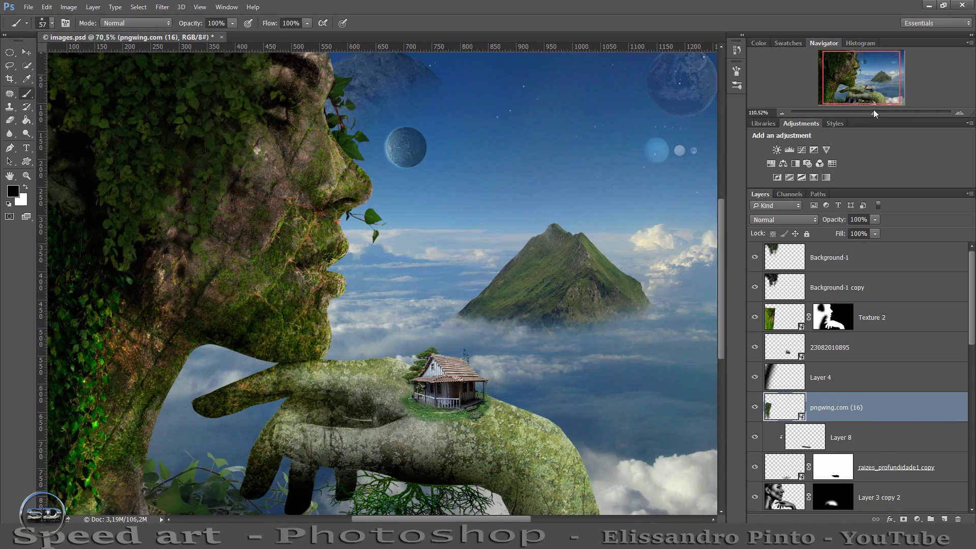
Step: Add Layer 9 above Layer 8 and paint it with a larger brush at 55% fill
key(b)
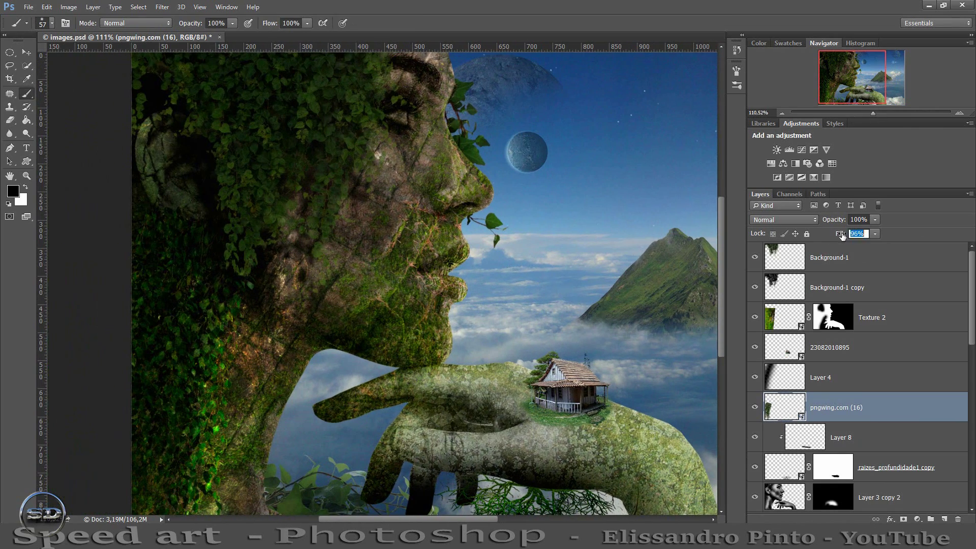
click(844, 437)
scroll(356, 254, down, 3)
key(ctrl+shift+alt+n)
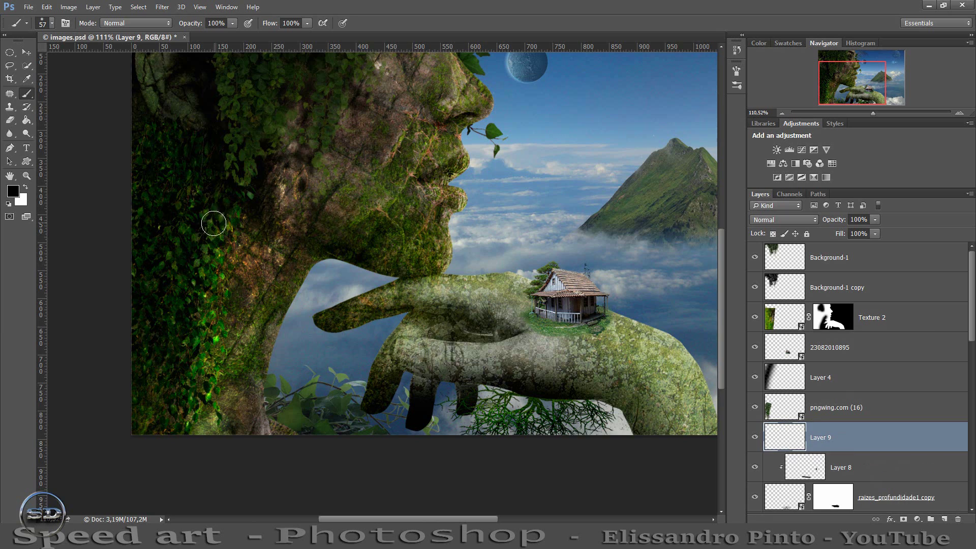
key(bracketright)
key(bracketright)
key(bracketright)
click(200, 4)
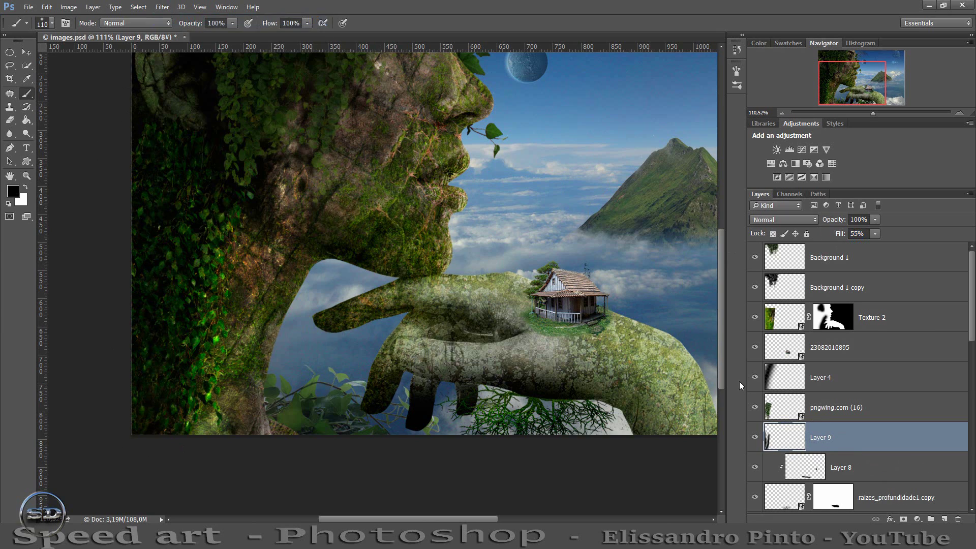
drag(873, 111, 866, 112)
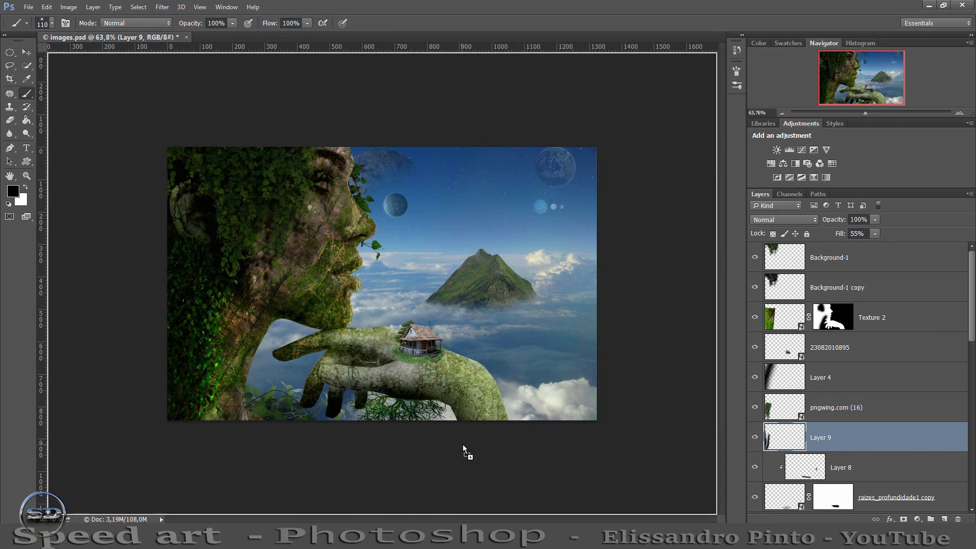
Step: Rotate the flowering vine and fit it along the hand's right edge
mouse_move(607, 165)
mouse_down()
mouse_move(635, 311)
mouse_move(626, 475)
mouse_up()
drag(512, 229, 517, 349)
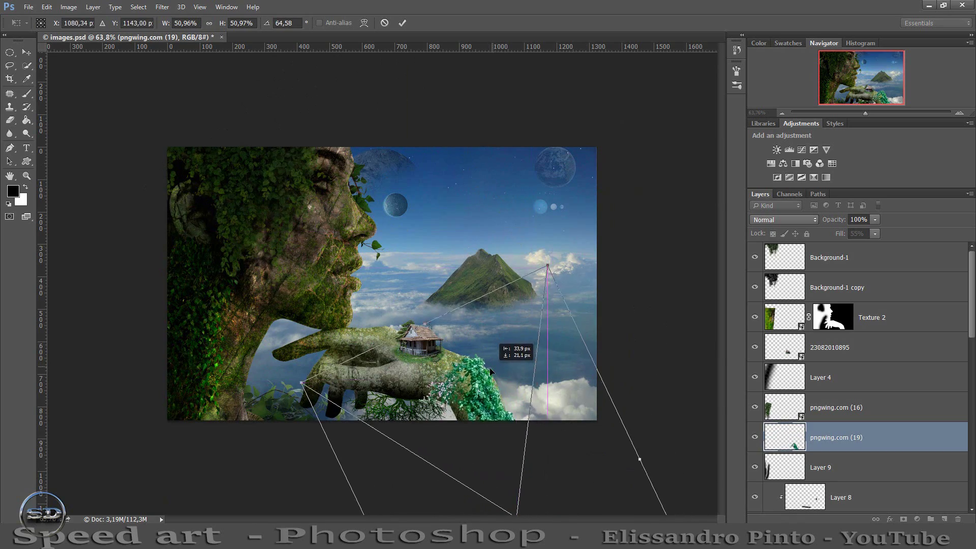
click(402, 23)
drag(866, 113, 885, 113)
key(v)
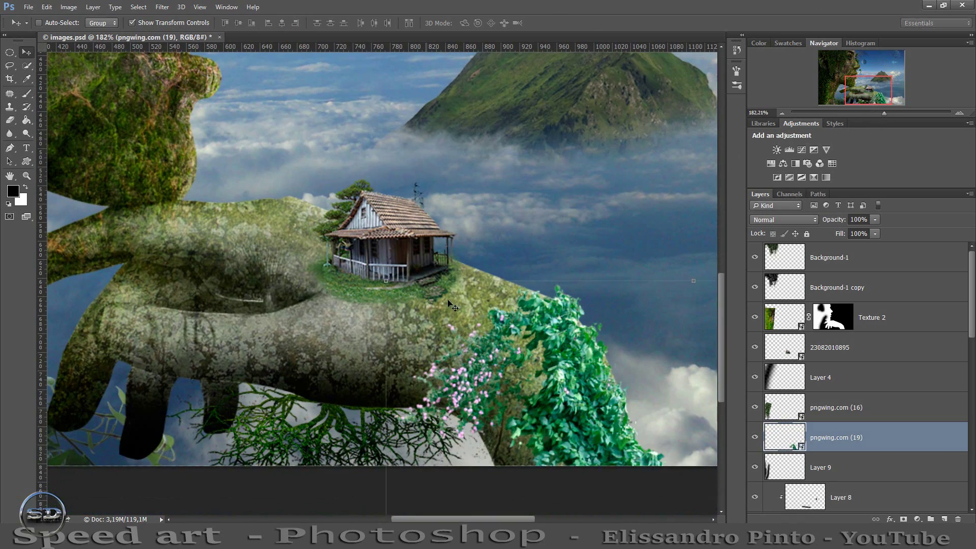
drag(522, 334, 527, 347)
Step: Duplicate the vine, darken the copy to black via Hue/Saturation, and offset it as a shadow
key(ctrl+j)
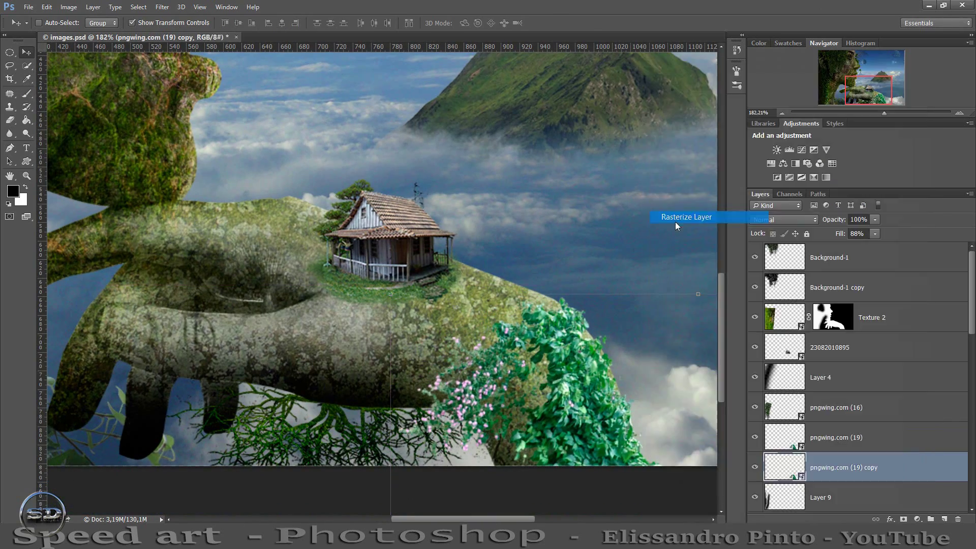
key(ctrl+u)
drag(211, 265, 160, 264)
key(Return)
click(162, 7)
drag(522, 351, 570, 386)
Step: Add a new layer clipped to the vines
click(824, 447)
key(ctrl+shift+alt+n)
key(ctrl+alt+g)
key(b)
drag(840, 234, 816, 238)
click(829, 347)
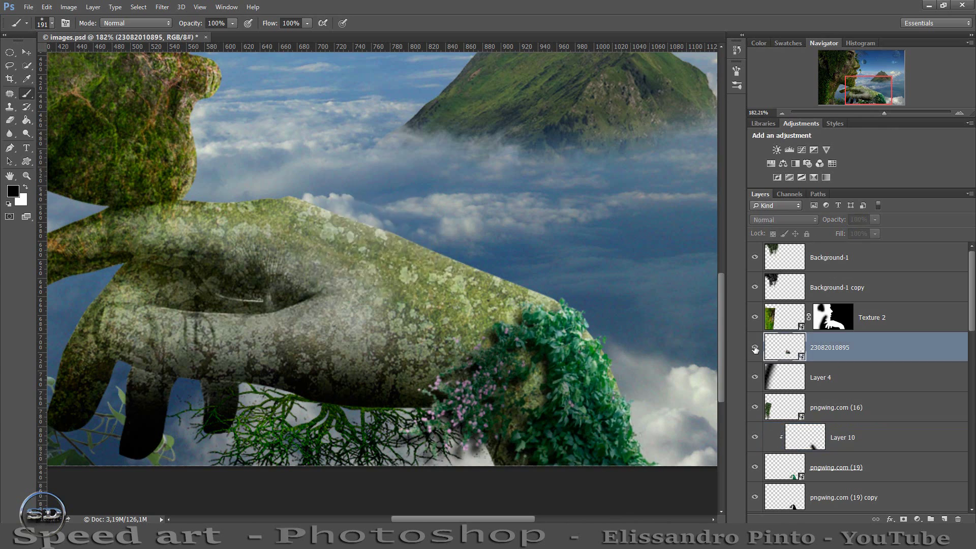
key(ctrl+shift+n)
key(Return)
key(ctrl+alt+g)
drag(356, 244, 416, 284)
drag(843, 237, 817, 237)
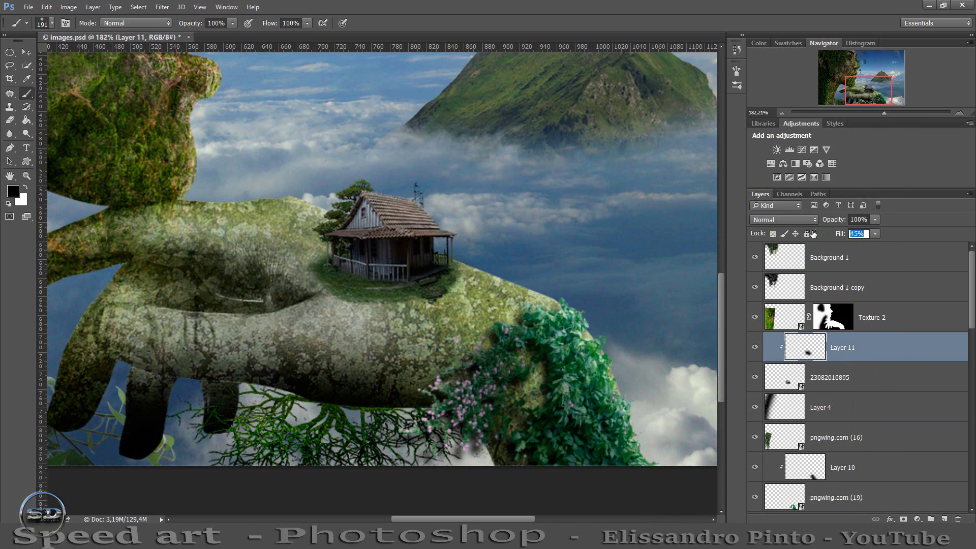
drag(885, 113, 868, 112)
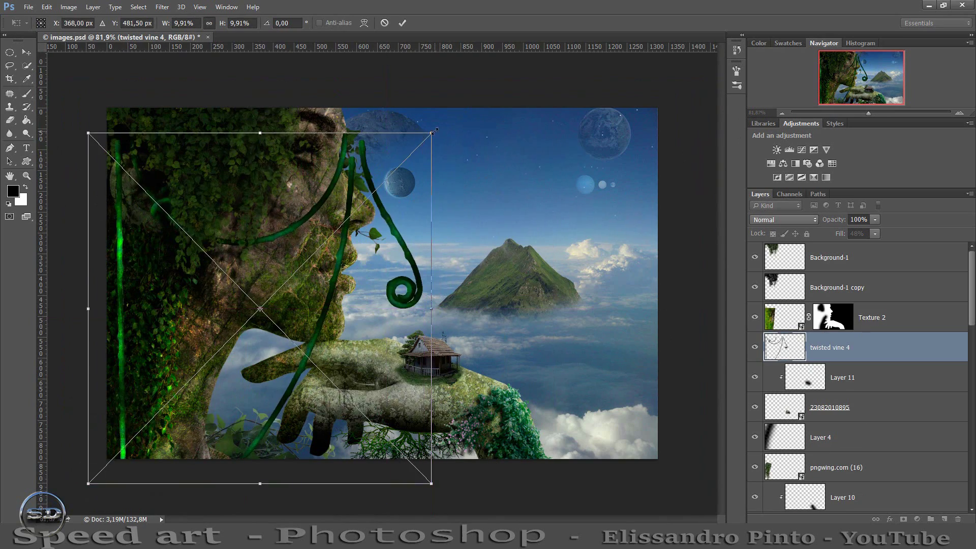
Step: Scale twisted vine 4 onto the face's left side, rasterize it, desaturate to -22, fill 80%
mouse_move(373, 435)
mouse_down()
mouse_move(295, 252)
mouse_move(192, 246)
mouse_up()
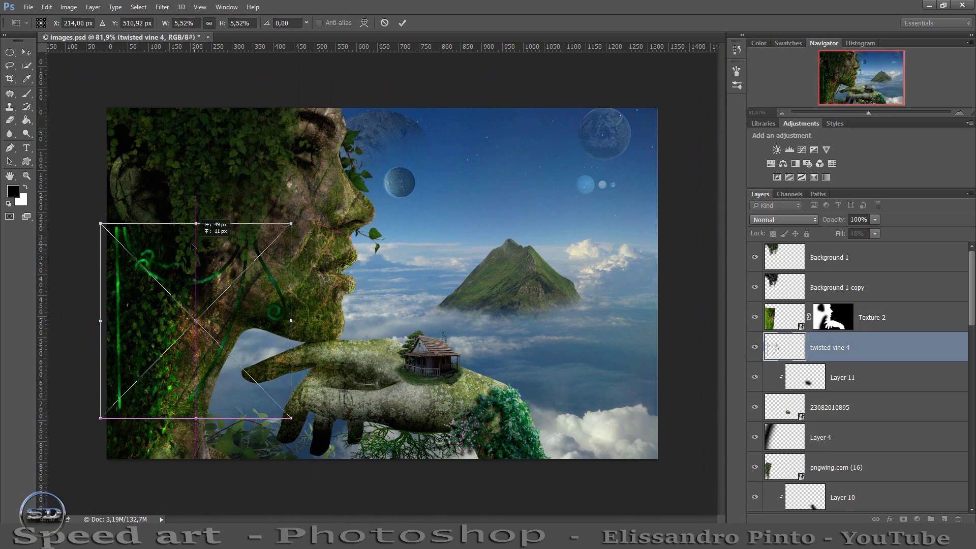
click(403, 22)
right_click(888, 356)
click(636, 221)
key(ctrl+u)
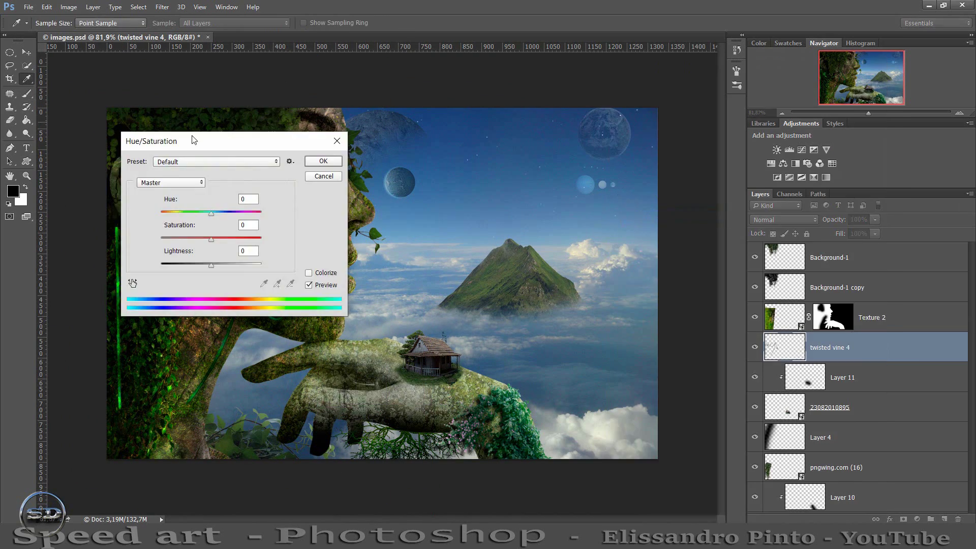
drag(434, 257, 406, 259)
key(Return)
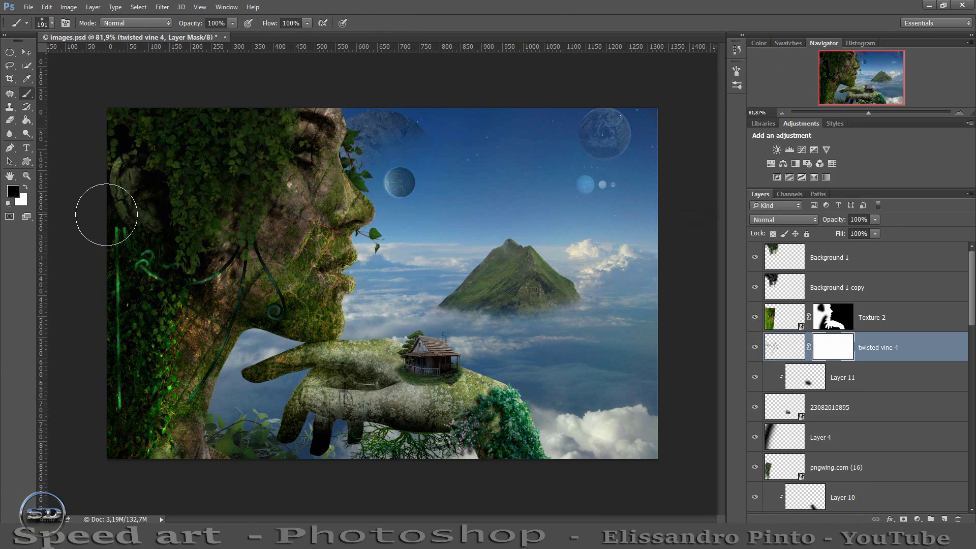
text(80)
key(Return)
key(ctrl+plus)
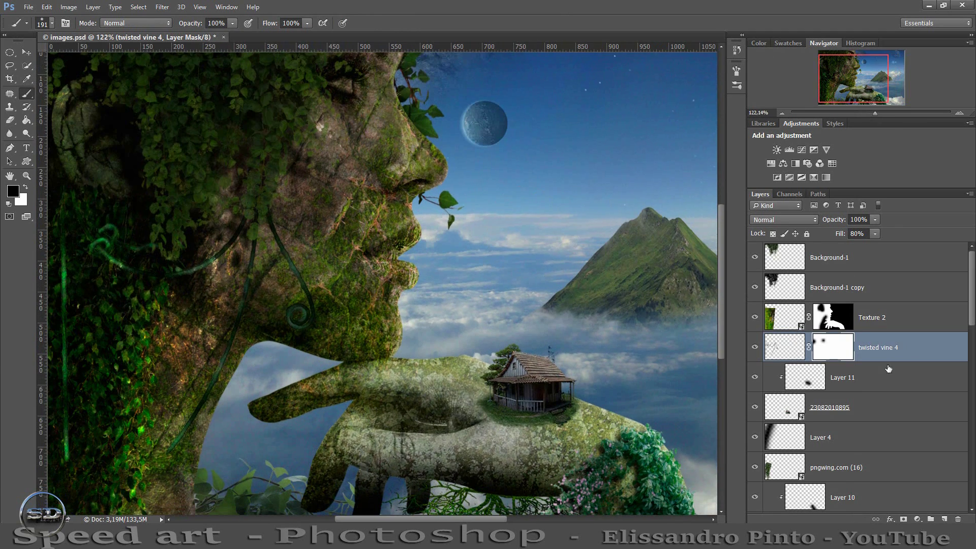
Step: Duplicate the twisted vine, warp the copy, and set its opacity to 71%
key(ctrl+j)
key(ctrl+u)
key(Return)
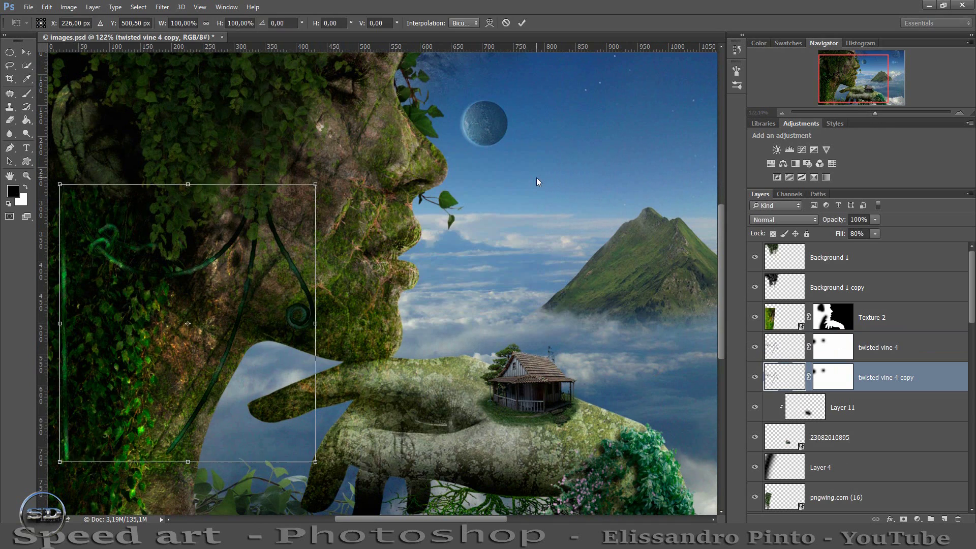
click(163, 7)
key(Escape)
key(ctrl+t)
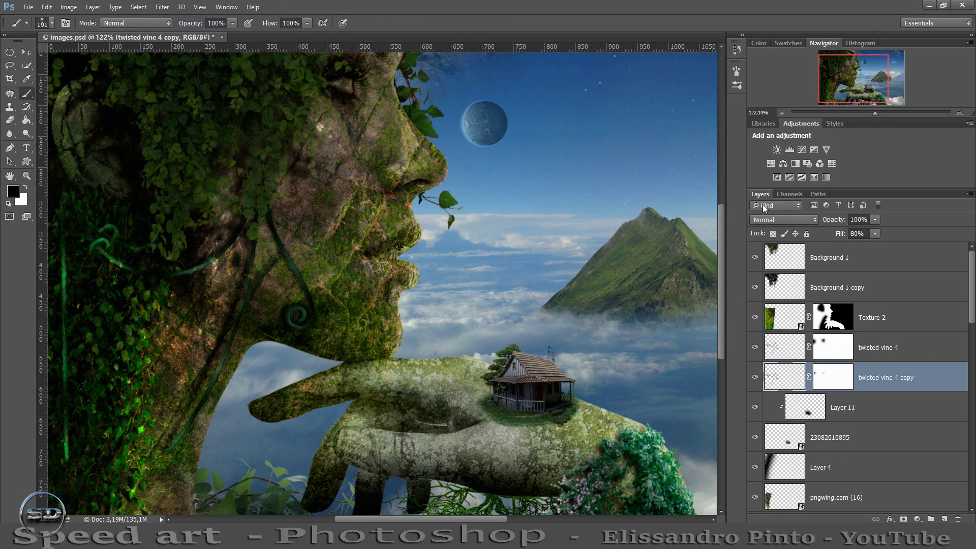
right_click(286, 286)
click(305, 331)
key(Return)
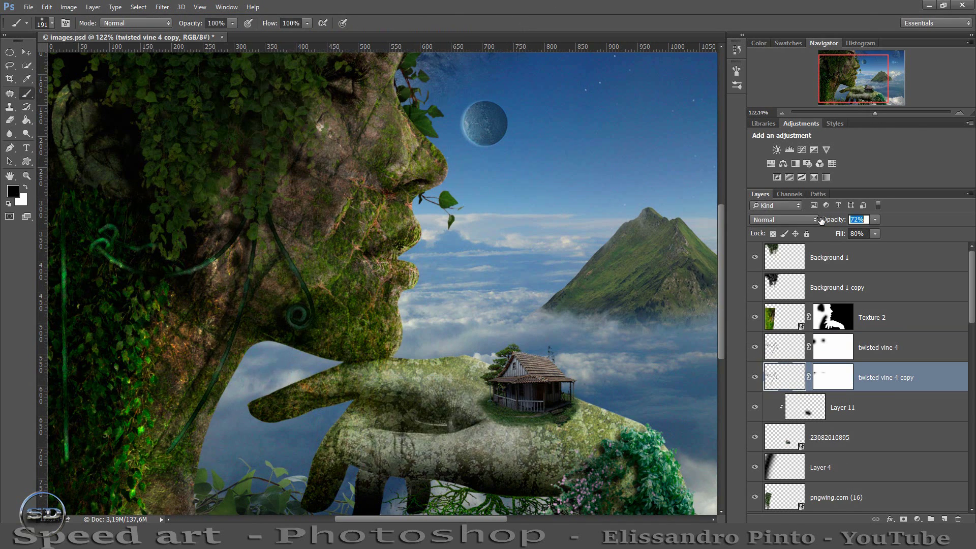
drag(875, 112, 861, 113)
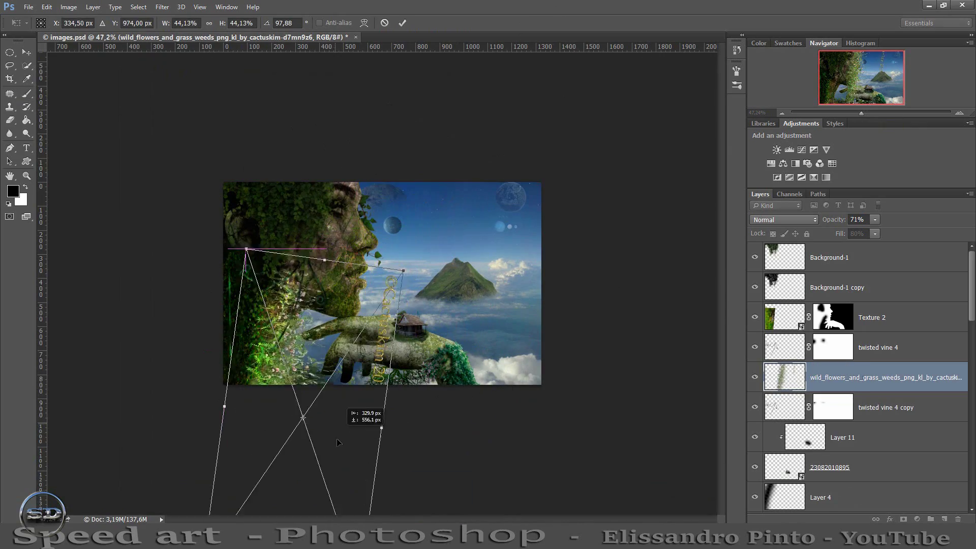
Step: Scale and rotate the wild flowers image along the face's left edge below the chin
drag(326, 422, 279, 387)
drag(867, 114, 870, 113)
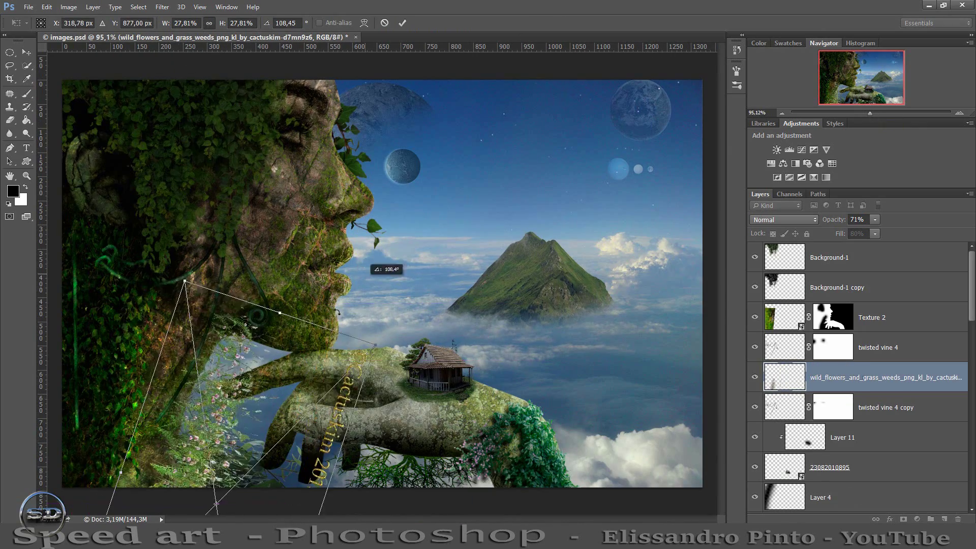
mouse_move(381, 268)
mouse_down()
mouse_move(158, 275)
mouse_move(190, 297)
mouse_up()
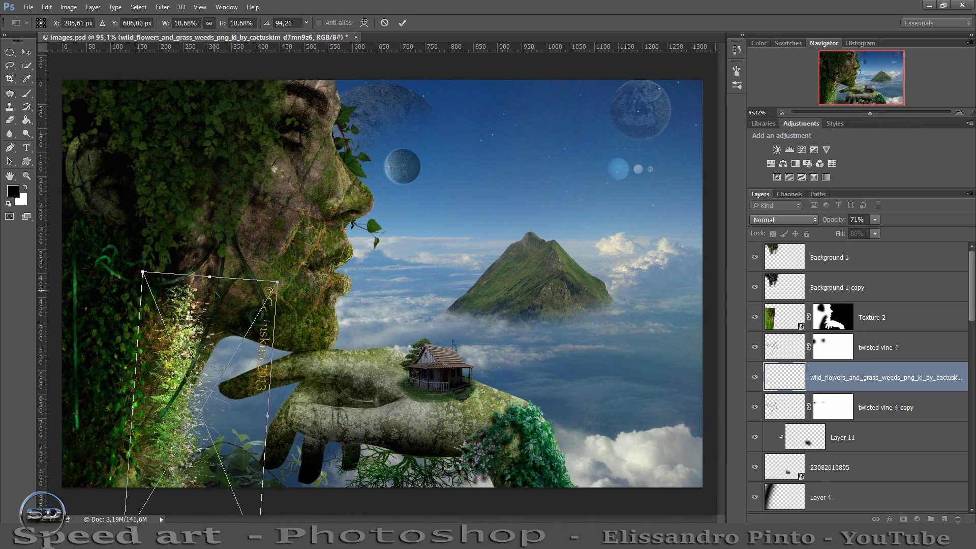
drag(283, 272, 428, 106)
click(402, 23)
key(b)
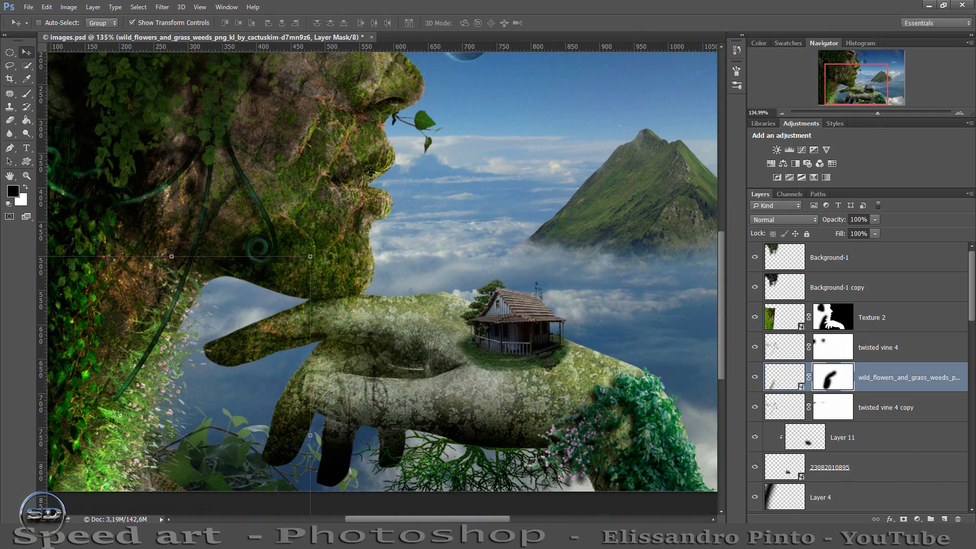
Step: Clip Layer 12 to the flowers for shading
right_click(900, 376)
click(681, 241)
key(b)
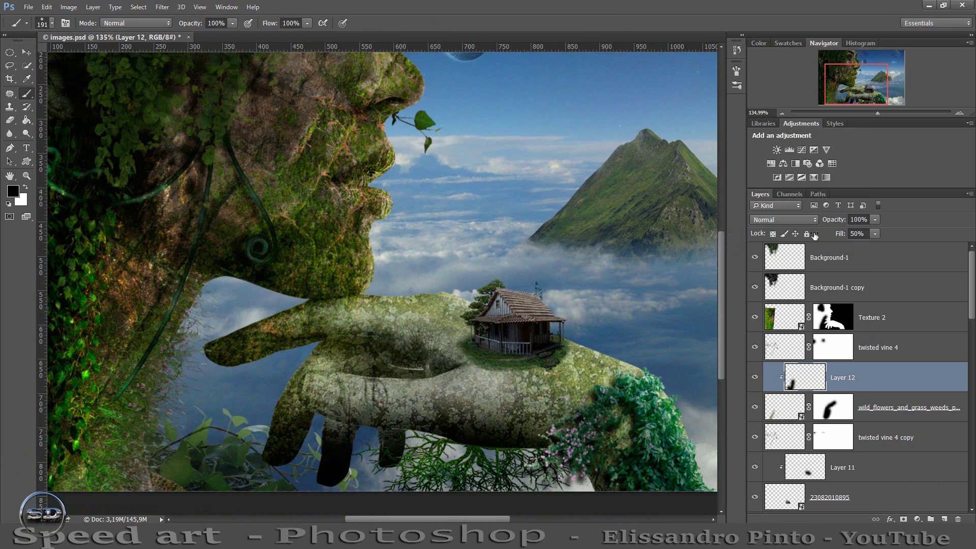
drag(878, 113, 866, 112)
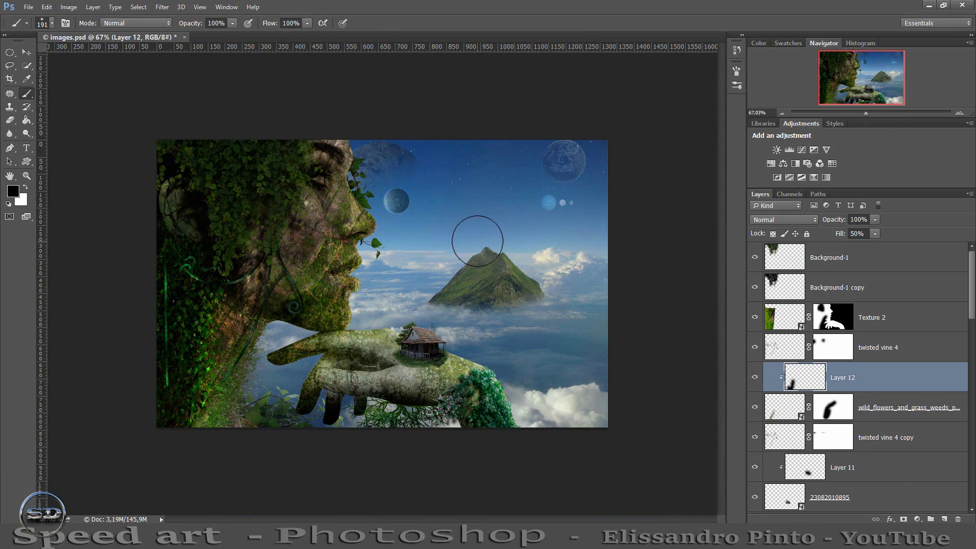
Step: Place the Tree image, shrink it and set it beside the house on the hand
drag(441, 501, 411, 429)
drag(210, 143, 435, 327)
drag(493, 376, 377, 317)
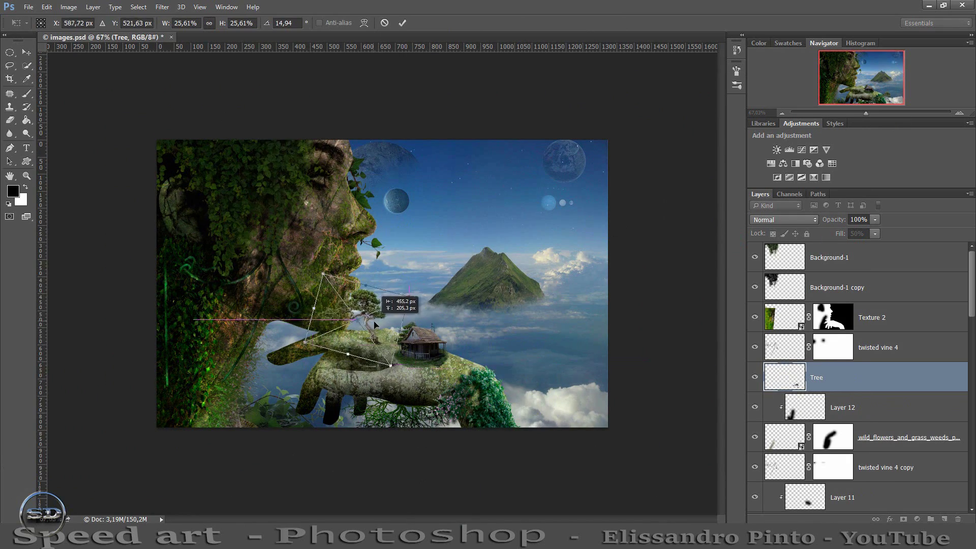
key(Return)
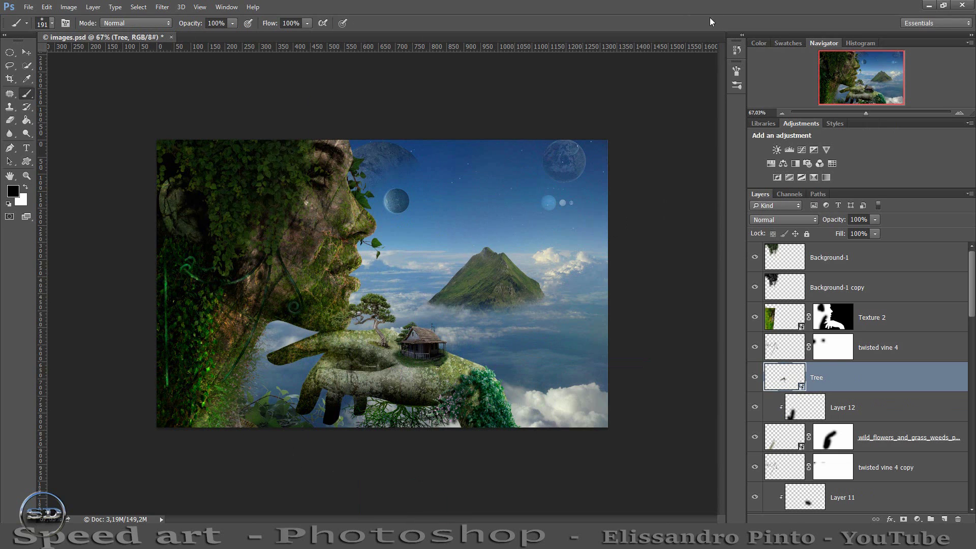
Step: Set the tree foliage over the head, clip new Layer 13 to it, and bring in a leaf
mouse_move(710, 21)
mouse_down()
mouse_move(397, 315)
mouse_move(391, 147)
mouse_up()
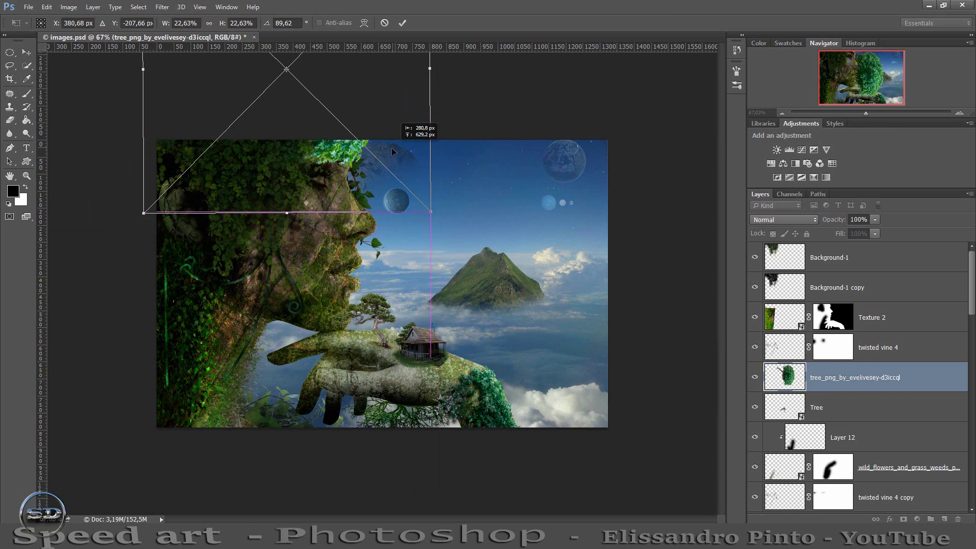
key(Return)
click(944, 519)
right_click(859, 378)
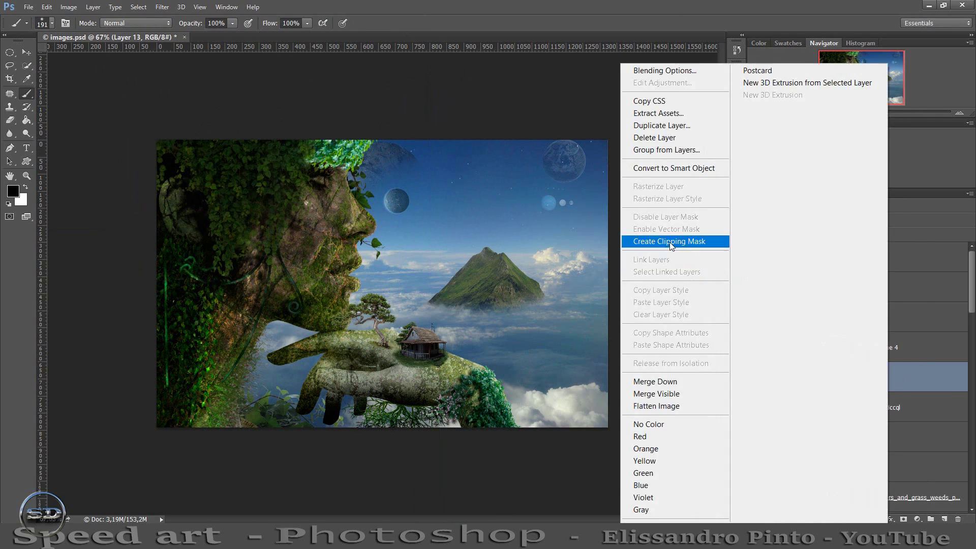
click(671, 242)
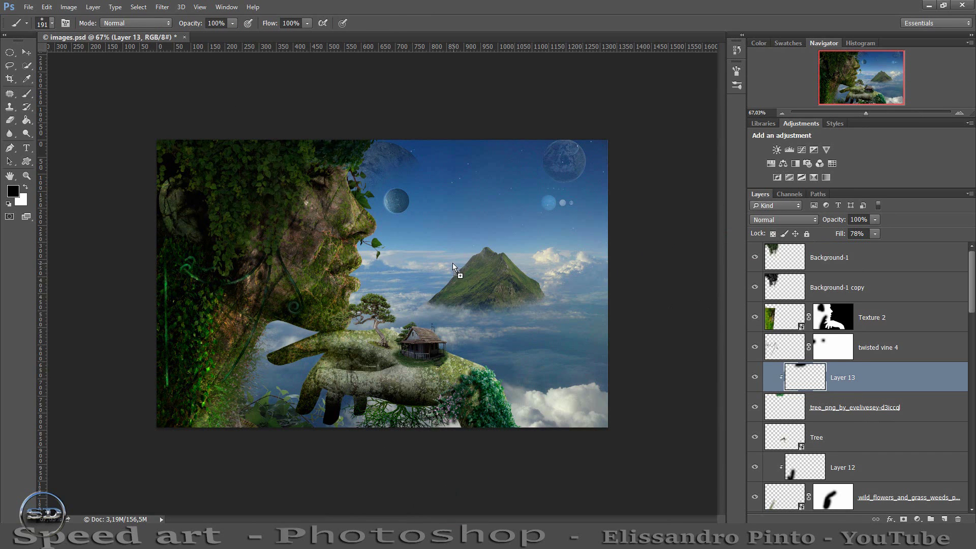
mouse_move(452, 267)
mouse_down()
mouse_move(392, 417)
mouse_move(420, 226)
mouse_up()
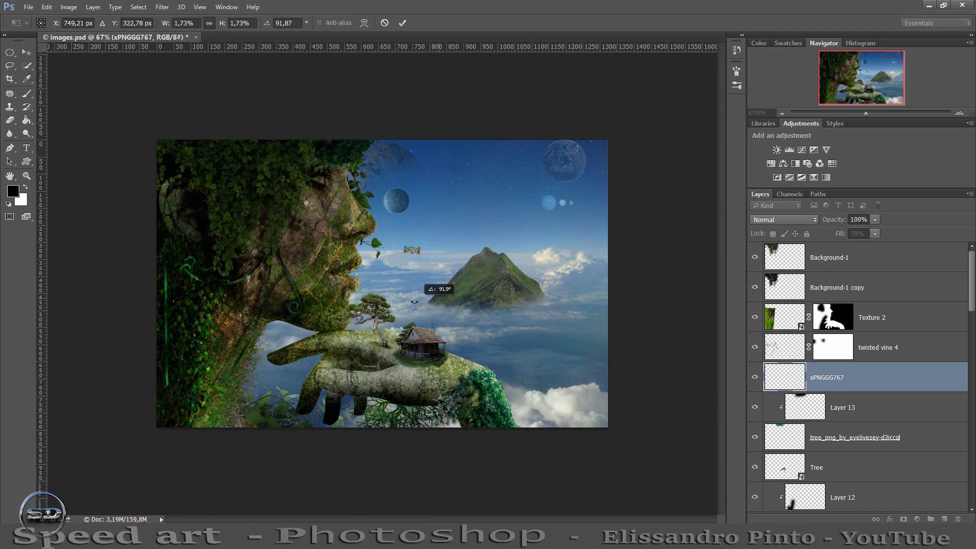
Step: Shrink the leaf images to tiny sizes, placing one beside the house
key(Return)
drag(834, 377, 834, 273)
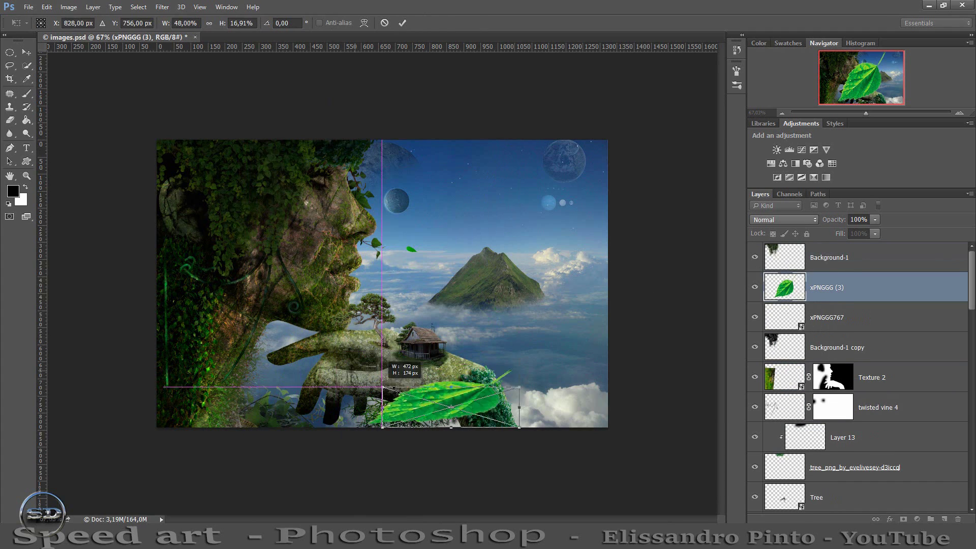
drag(383, 387, 509, 406)
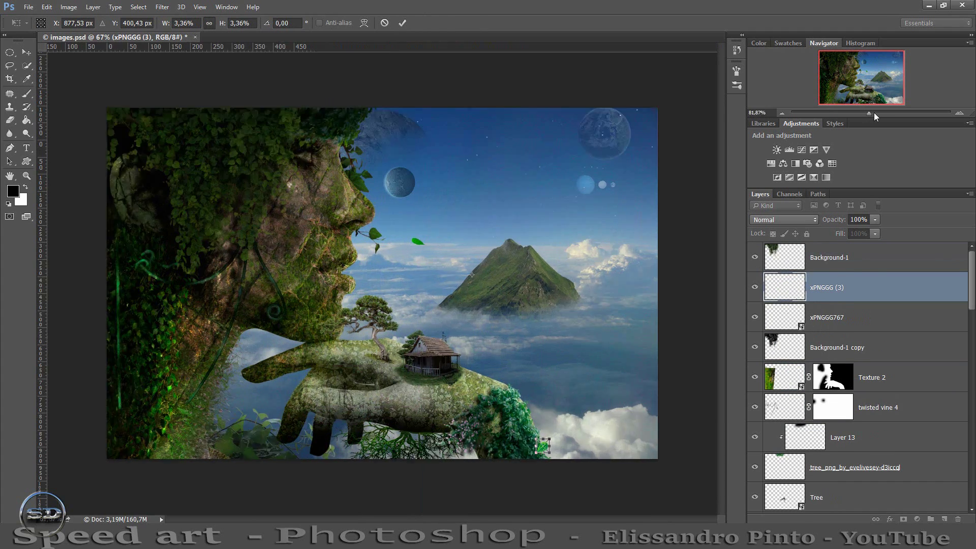
scroll(514, 417, up, 3)
click(402, 23)
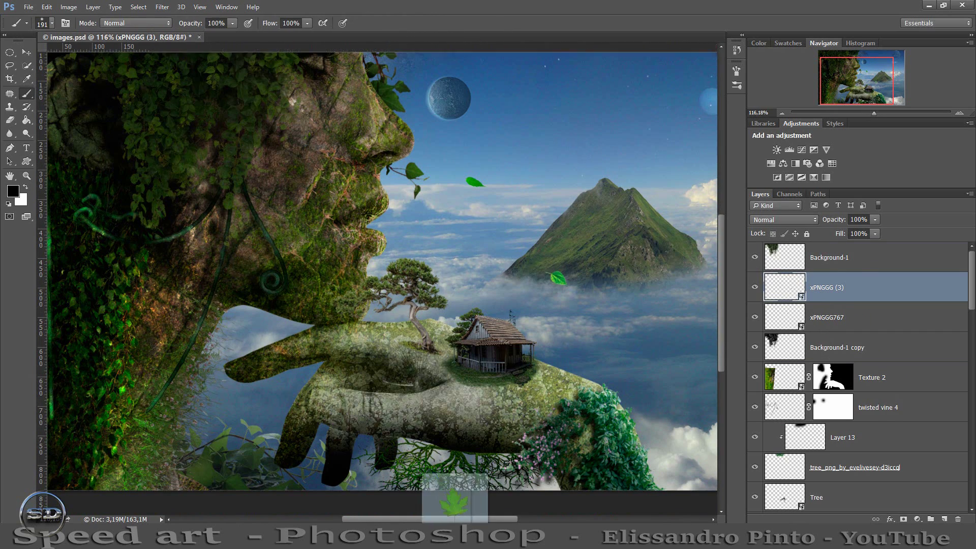
drag(455, 504, 403, 240)
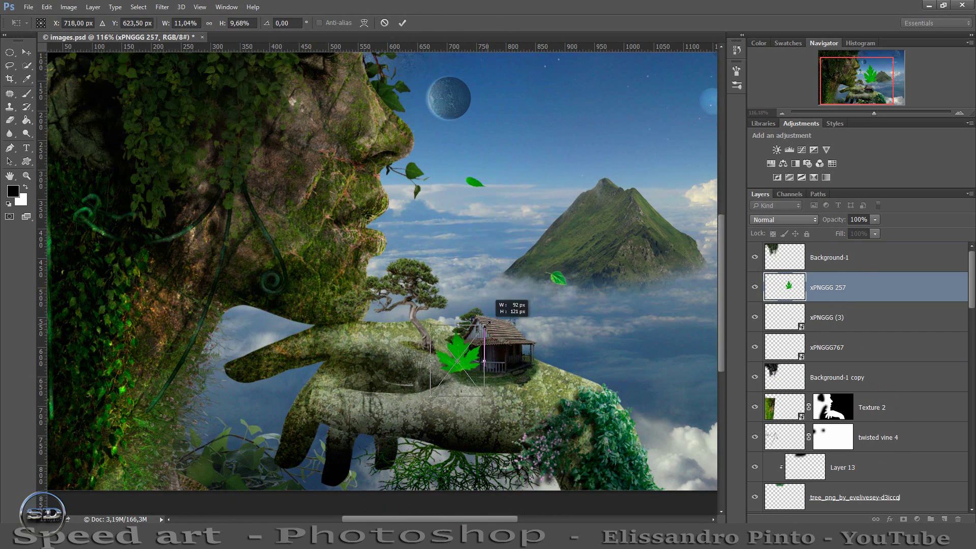
drag(430, 87, 474, 213)
click(403, 22)
Step: Shrink another leaf and place it over the lower-right clouds
key(b)
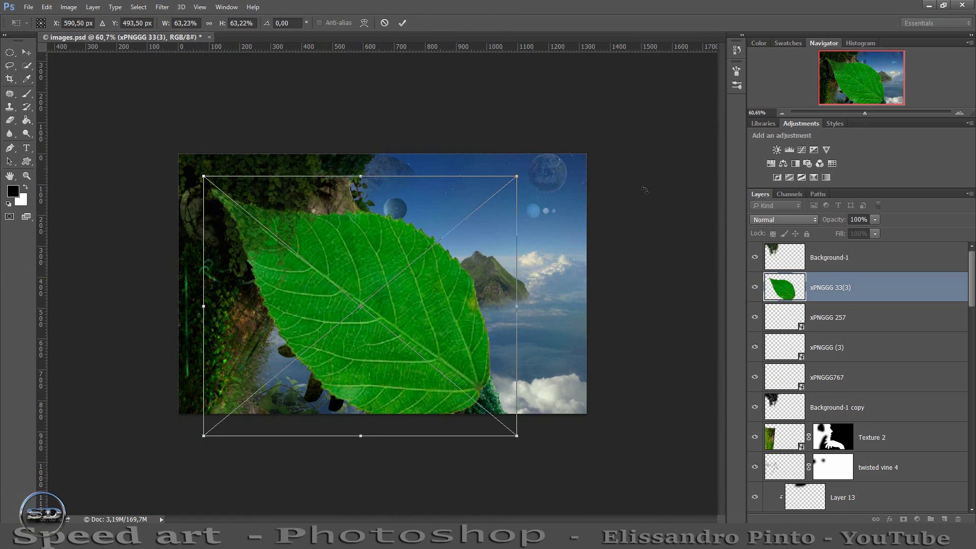
drag(179, 182, 465, 375)
drag(494, 406, 566, 372)
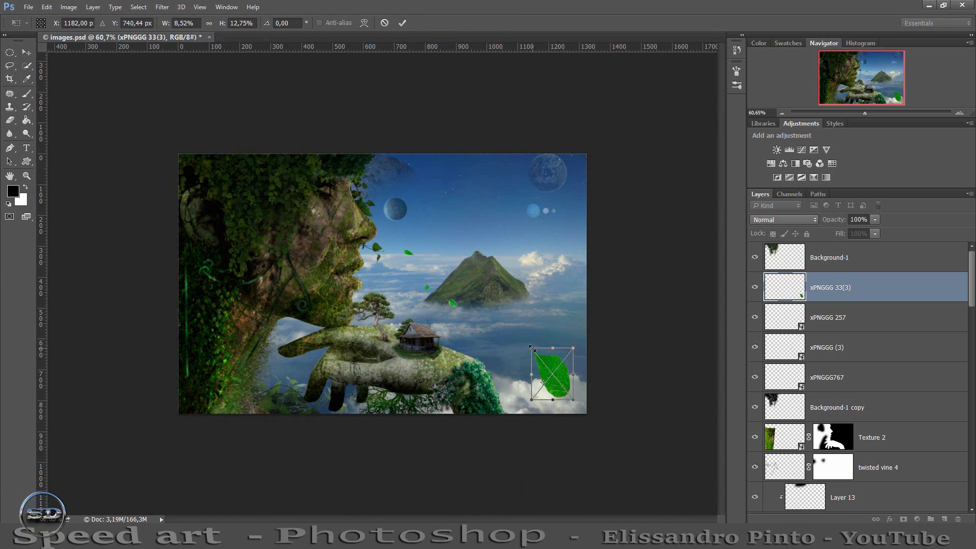
key(Return)
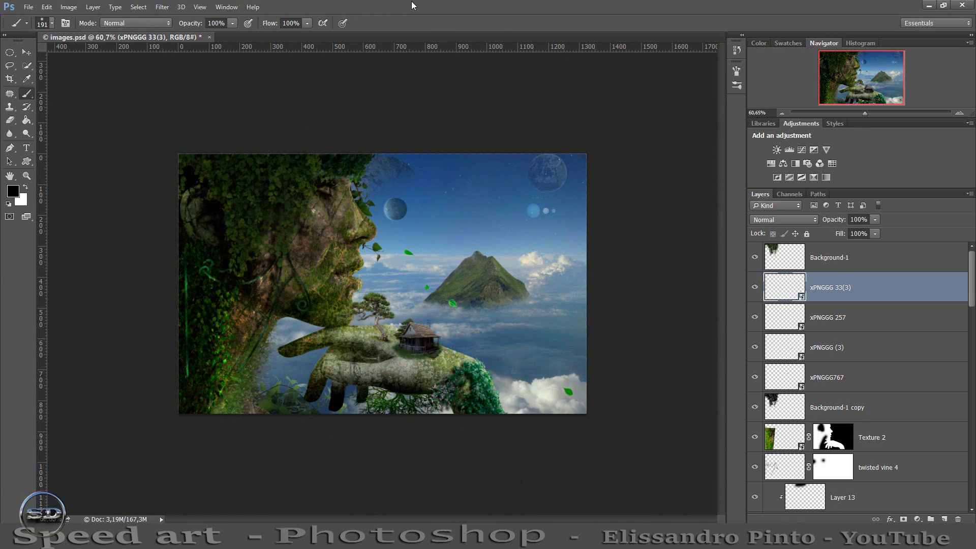
Step: Merge the leaf layers into one and apply Motion Blur (Angle 45, Distance 204)
shift+click(836, 383)
key(ctrl+e)
key(ctrl+1)
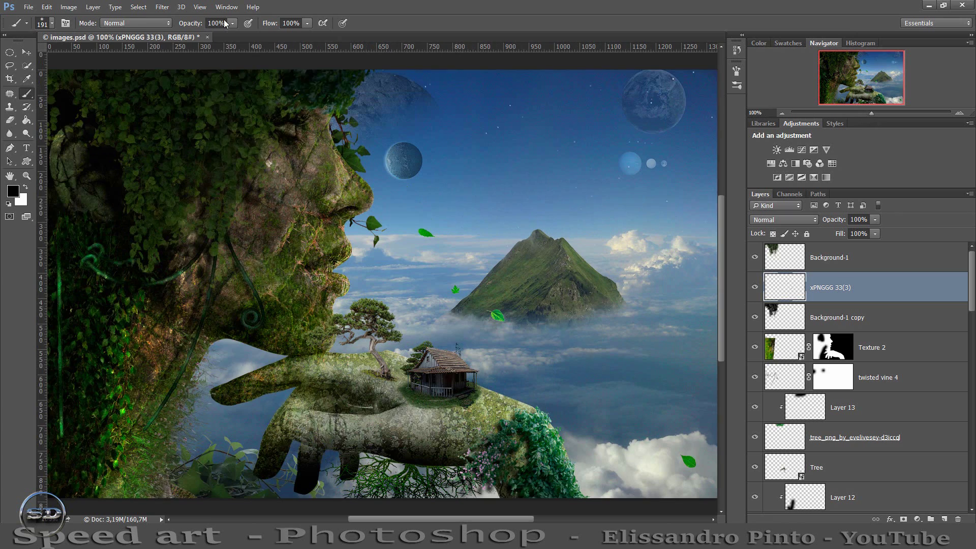
click(162, 6)
click(371, 237)
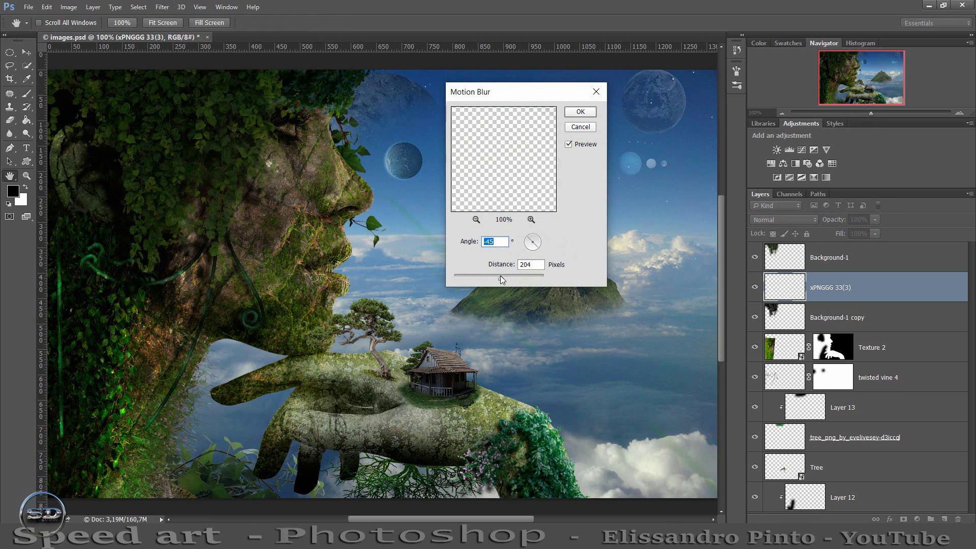
click(575, 114)
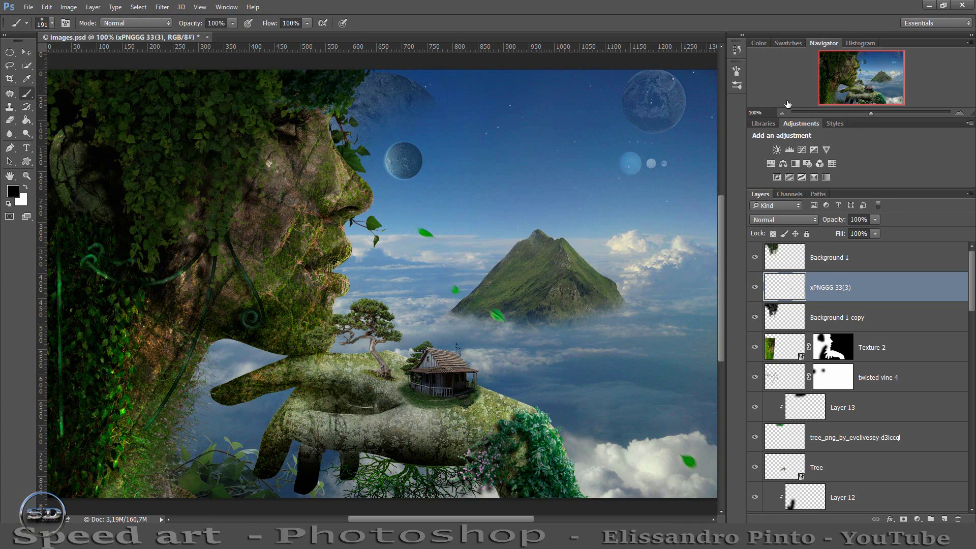
Step: Adjust the leaves' Hue/Saturation and fit the whole image on screen
key(ctrl+u)
click(539, 181)
key(b)
key(ctrl+0)
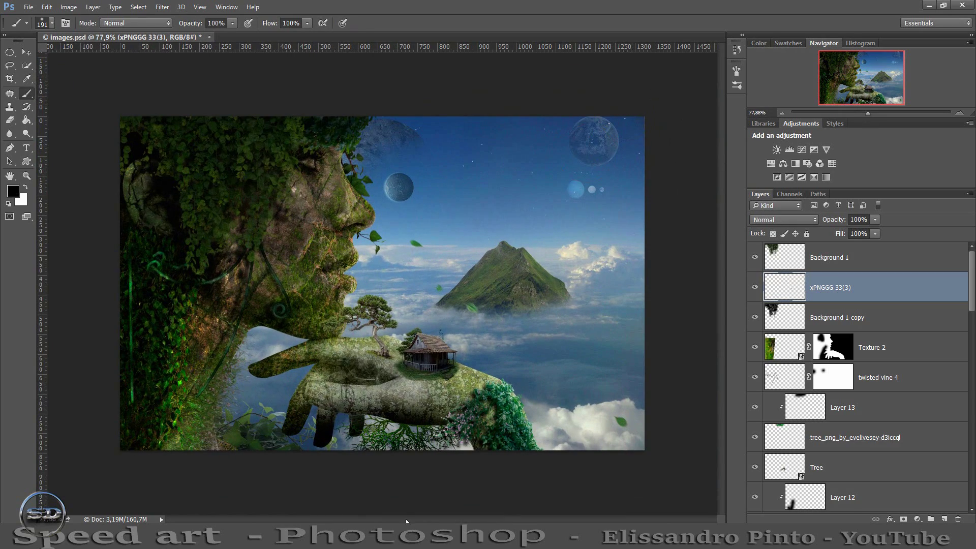
Step: Scale the garden-pond image down and set it on the palm beside the house
drag(120, 120, 501, 327)
drag(628, 385, 568, 403)
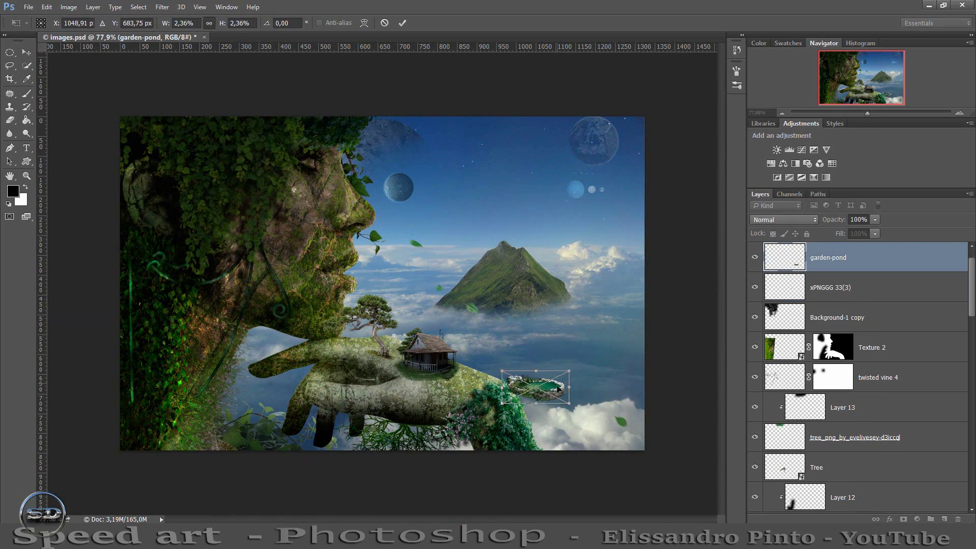
scroll(559, 389, up, 3)
scroll(559, 389, up, 2)
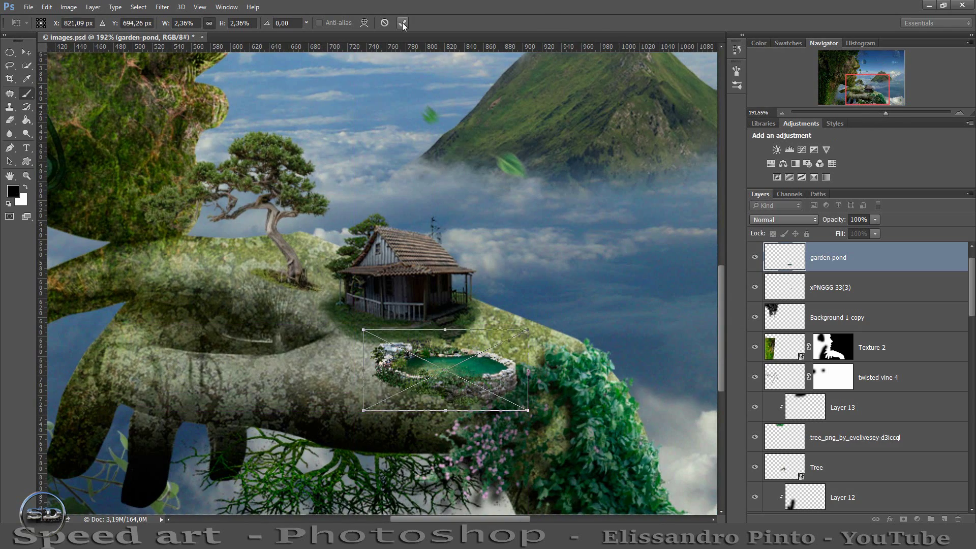
click(402, 23)
Step: Add a shading layer clipped to the pond at 55% fill
click(944, 519)
right_click(880, 256)
click(656, 303)
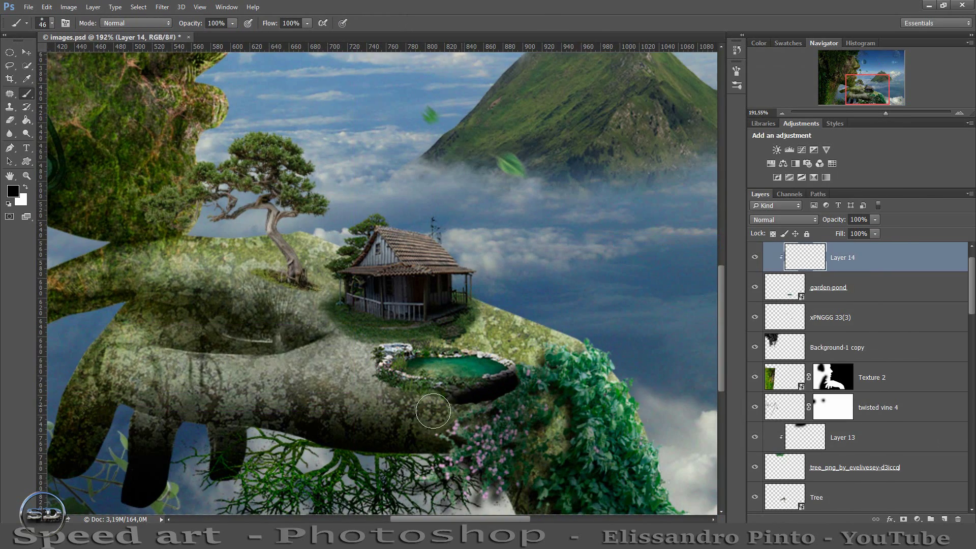
text(55)
key(Return)
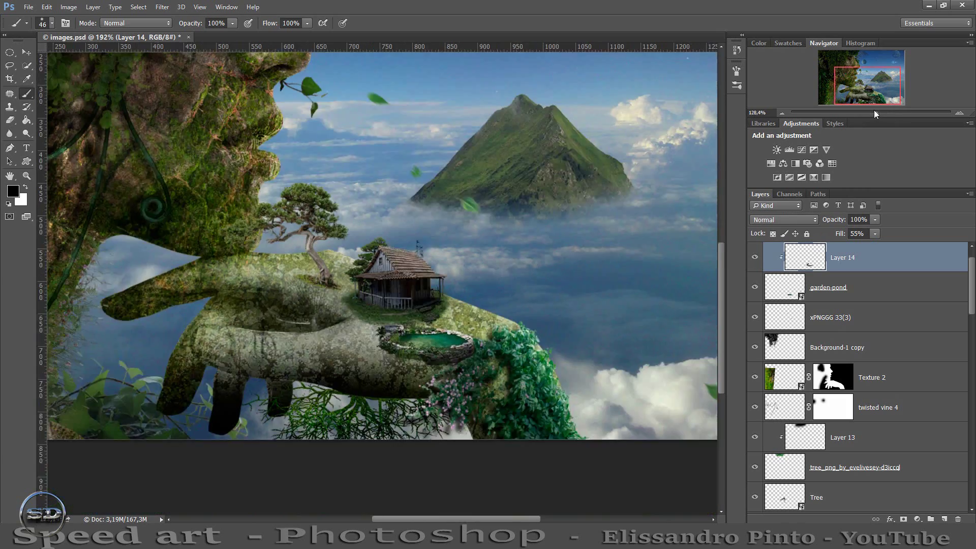
drag(885, 112, 868, 112)
click(834, 317)
Step: Shrink the falling-leaves layer, then add a vertically flipped, repositioned copy
key(v)
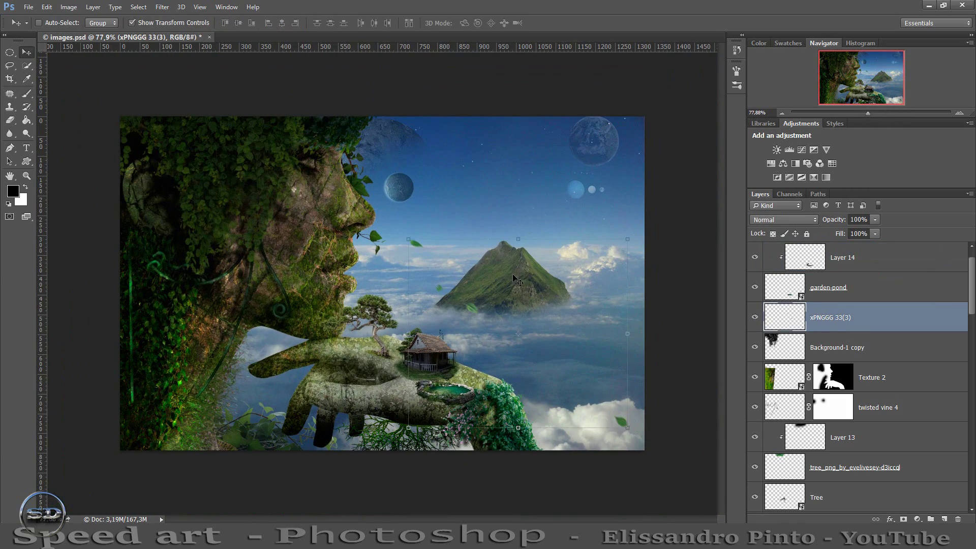
drag(627, 428, 517, 359)
key(Return)
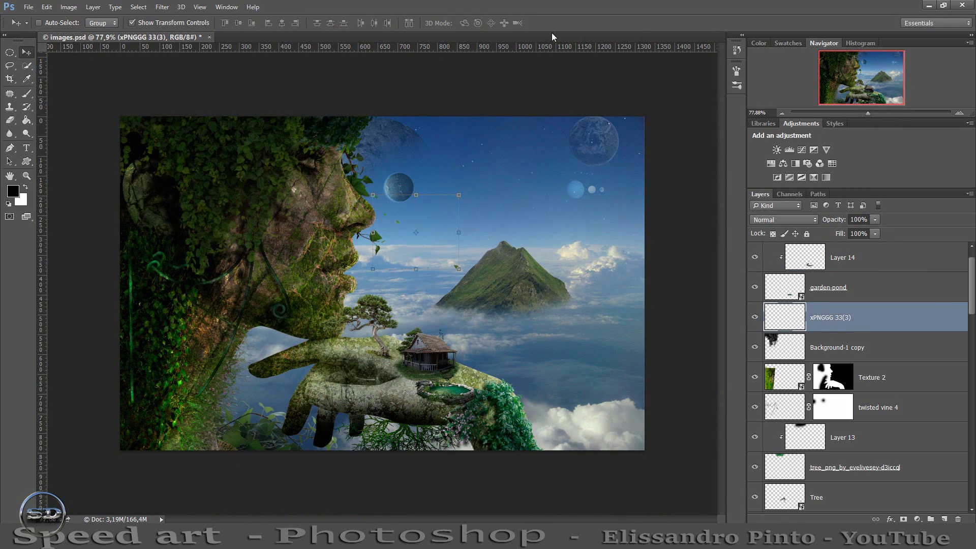
key(ctrl+j)
key(ctrl+t)
right_click(510, 227)
click(534, 406)
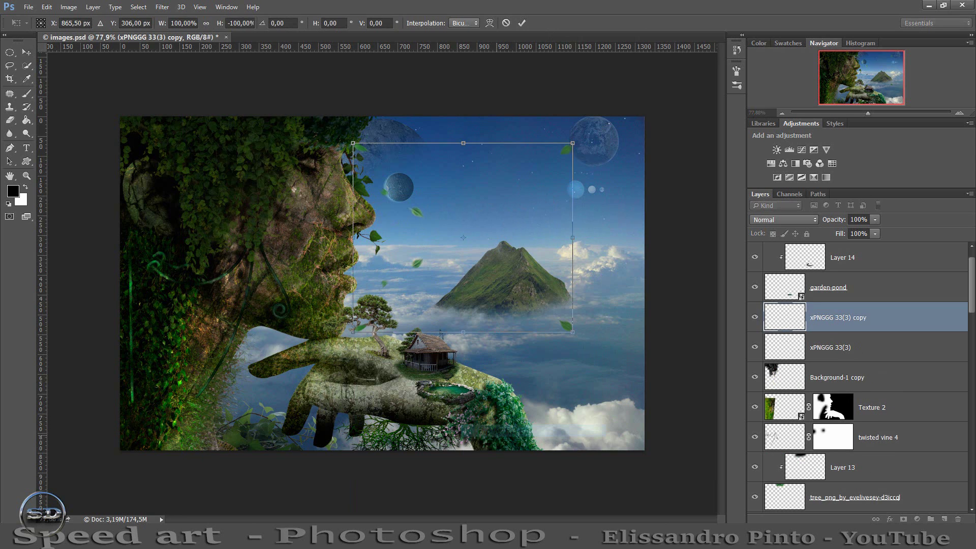
drag(565, 198, 250, 356)
click(522, 23)
Step: Add a second flipped leaves copy beside the face and a third copy
key(ctrl+j)
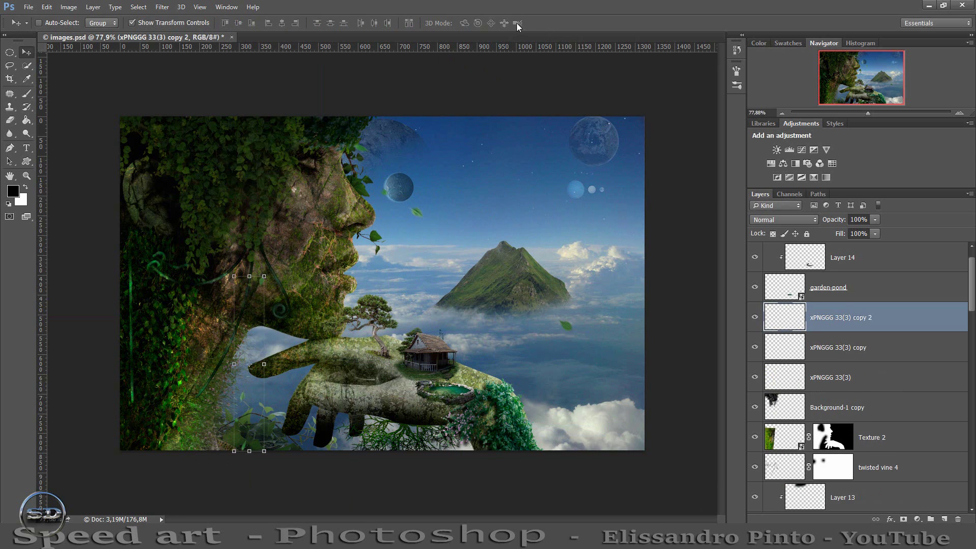
key(ctrl+t)
right_click(262, 420)
click(305, 408)
drag(251, 409, 301, 337)
click(522, 23)
key(ctrl+j)
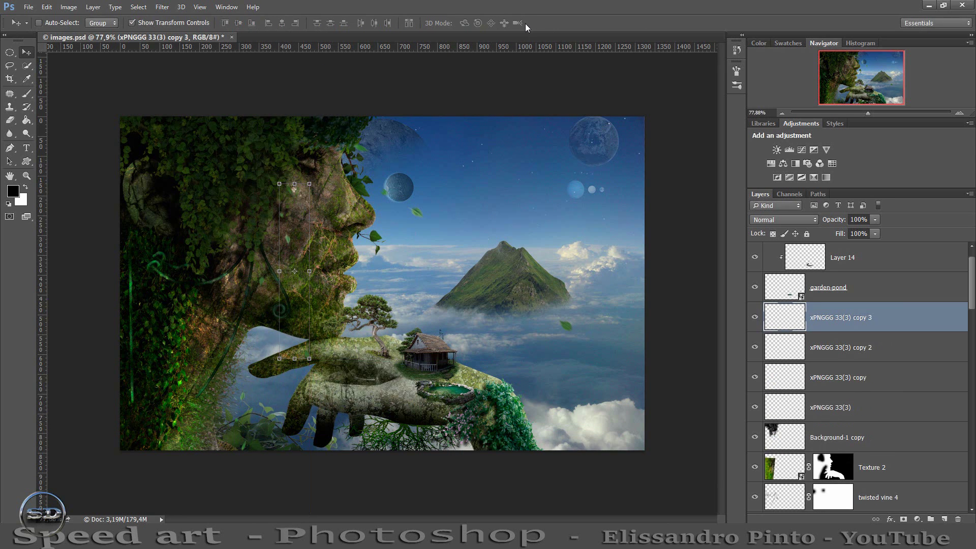
key(ctrl+t)
click(521, 23)
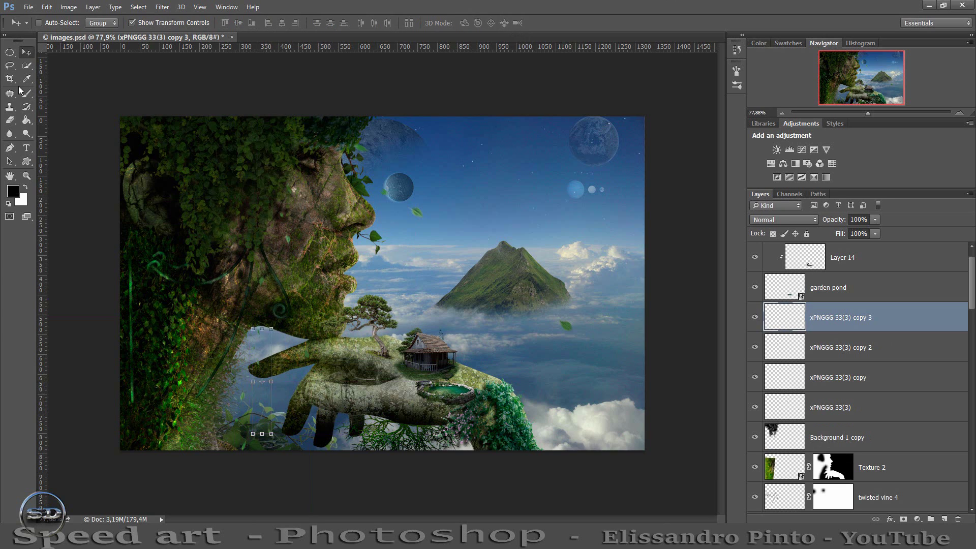
Step: Add a fourth leaves copy, flipped vertically and scaled
click(839, 408)
key(ctrl+j)
key(ctrl+t)
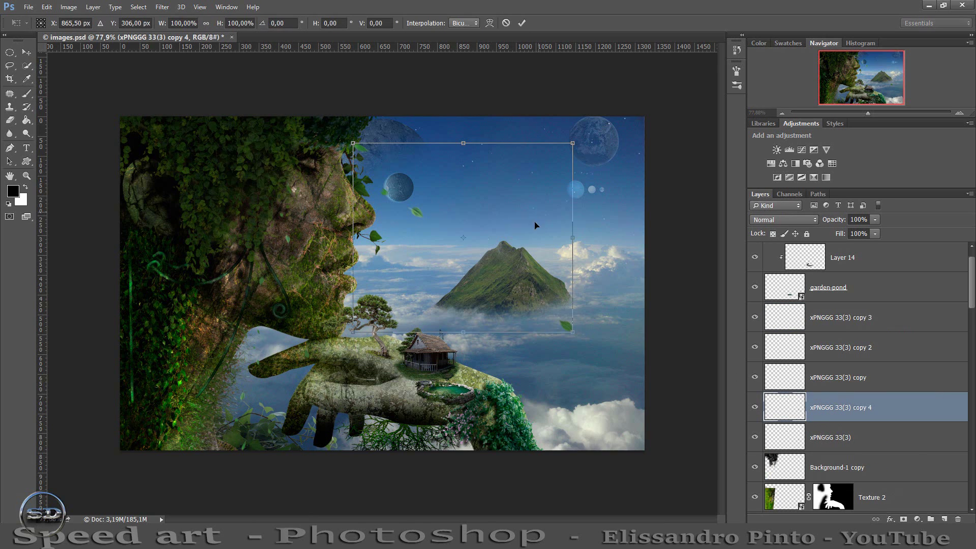
right_click(535, 223)
click(524, 458)
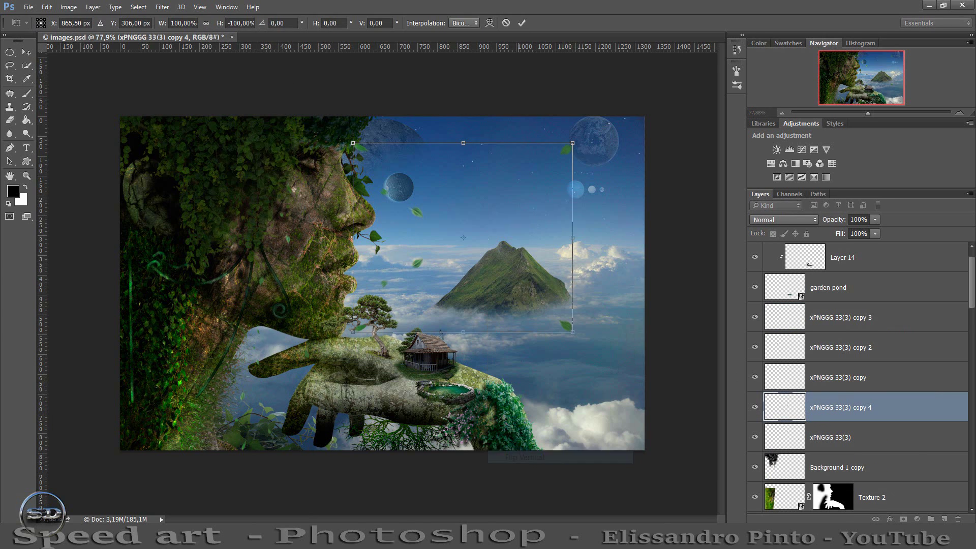
click(521, 23)
Step: Add a fifth leaves copy rotated over the head, and bring in the Plants- 3 image
key(ctrl+j)
key(ctrl+t)
drag(421, 213, 329, 260)
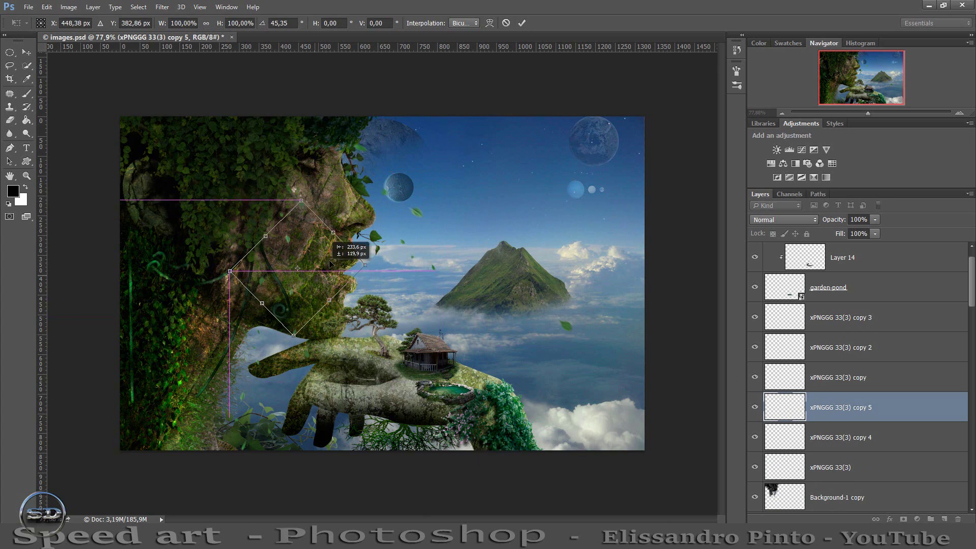
click(523, 22)
key(b)
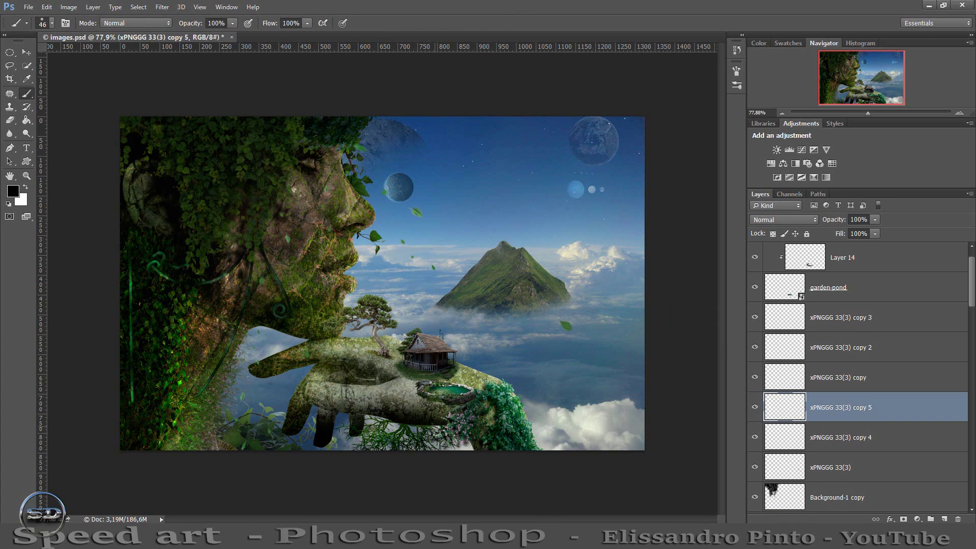
drag(641, 448, 513, 379)
Step: Set Plants- 3 small at the hand's left edge and lower the pond layer's fill to 90%
drag(868, 112, 888, 112)
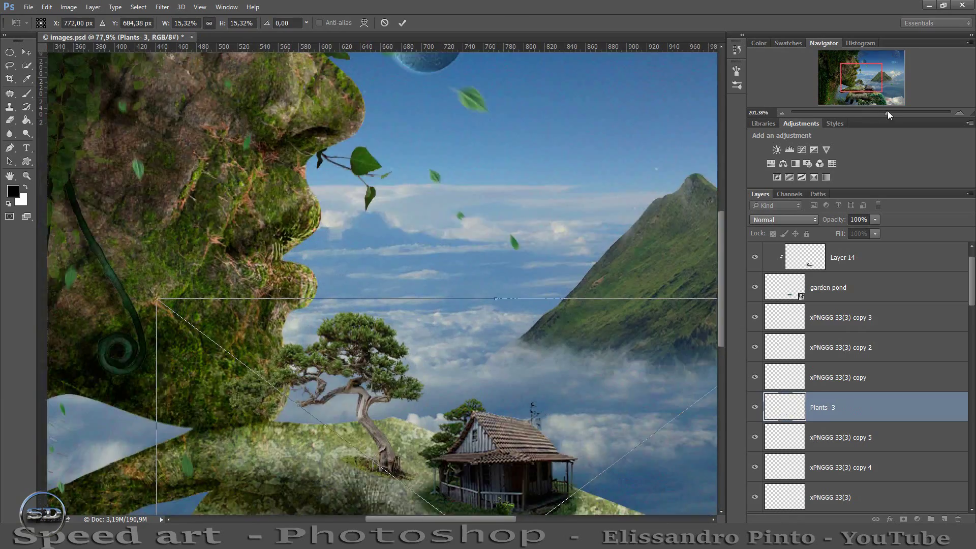
drag(380, 329, 440, 337)
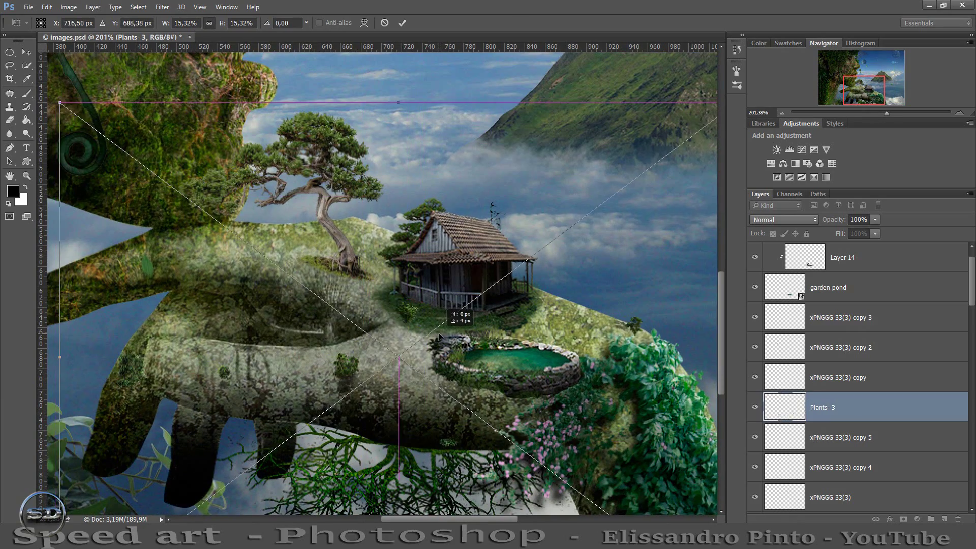
key(Return)
drag(839, 233, 834, 234)
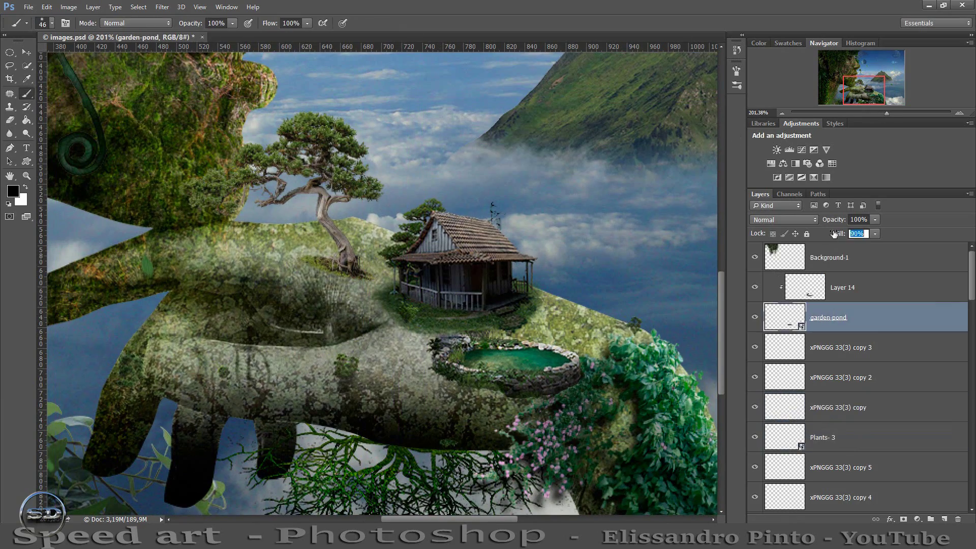
drag(887, 112, 868, 113)
Step: Place the wooden bridge on the hand, shrunk and stretched downward
click(828, 258)
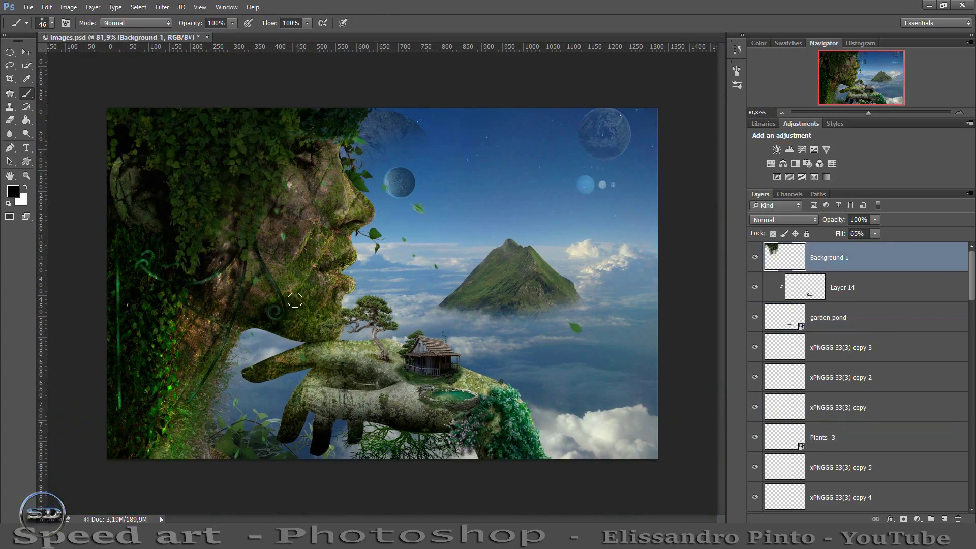
key(ctrl+t)
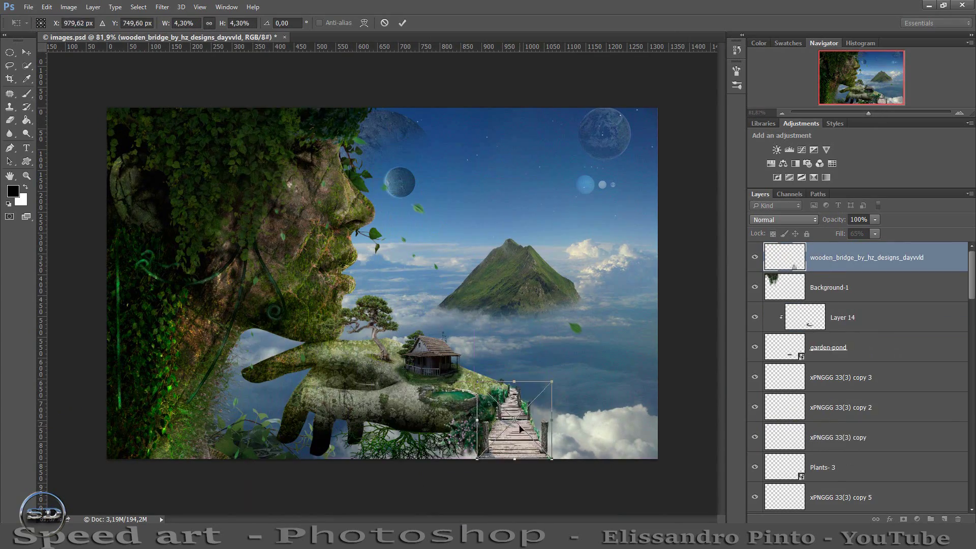
drag(501, 422, 407, 425)
scroll(552, 350, up, 2)
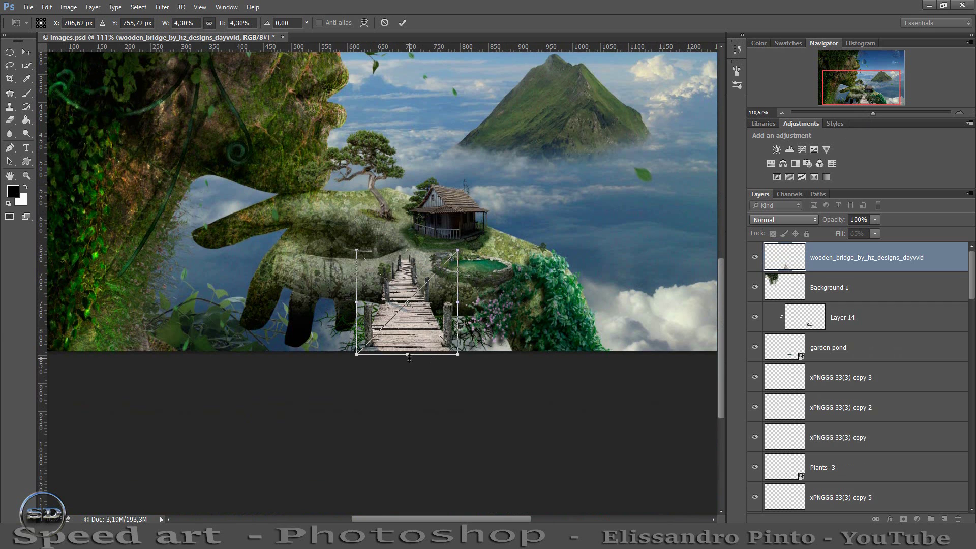
drag(410, 358, 395, 429)
click(403, 23)
key(b)
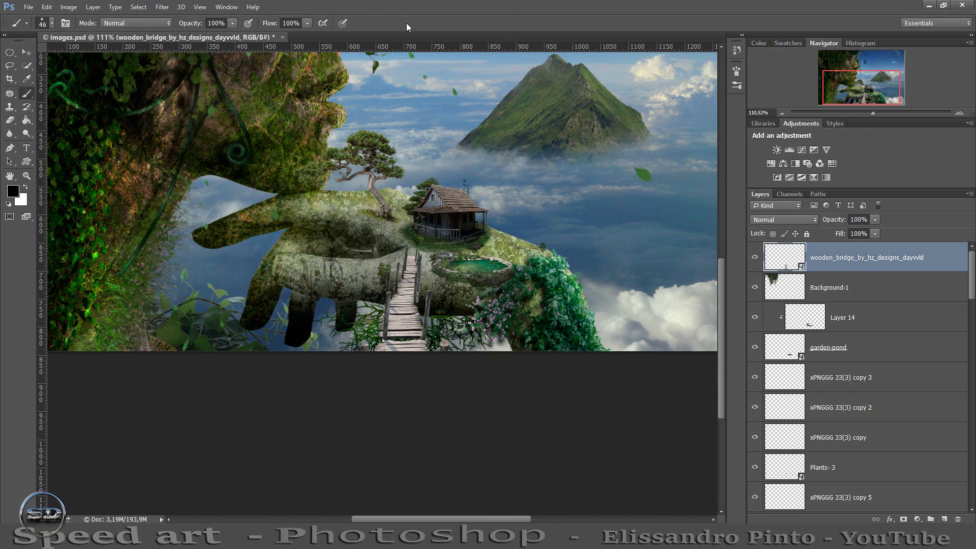
Step: Reshape the bridge into perspective and nudge it right and down
key(ctrl+t)
drag(397, 285, 397, 237)
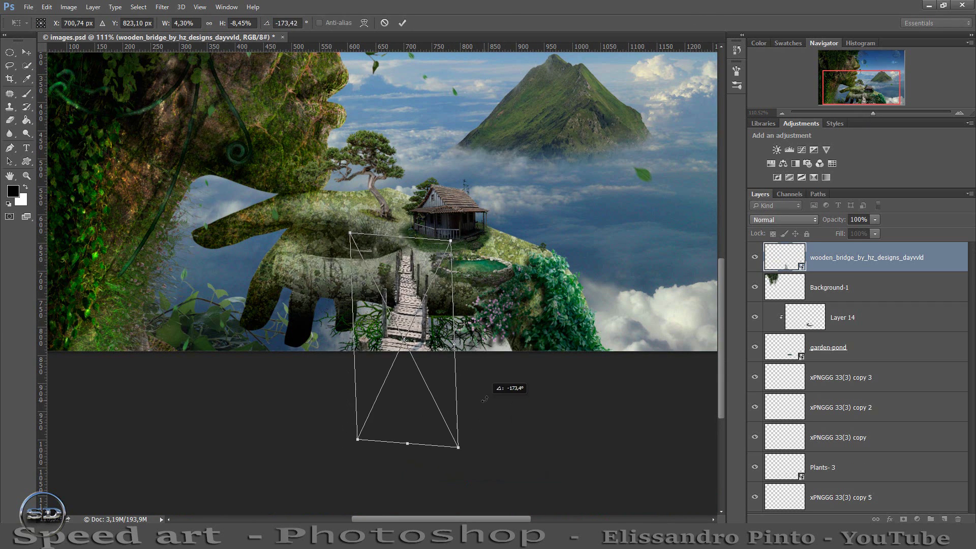
drag(454, 375, 444, 364)
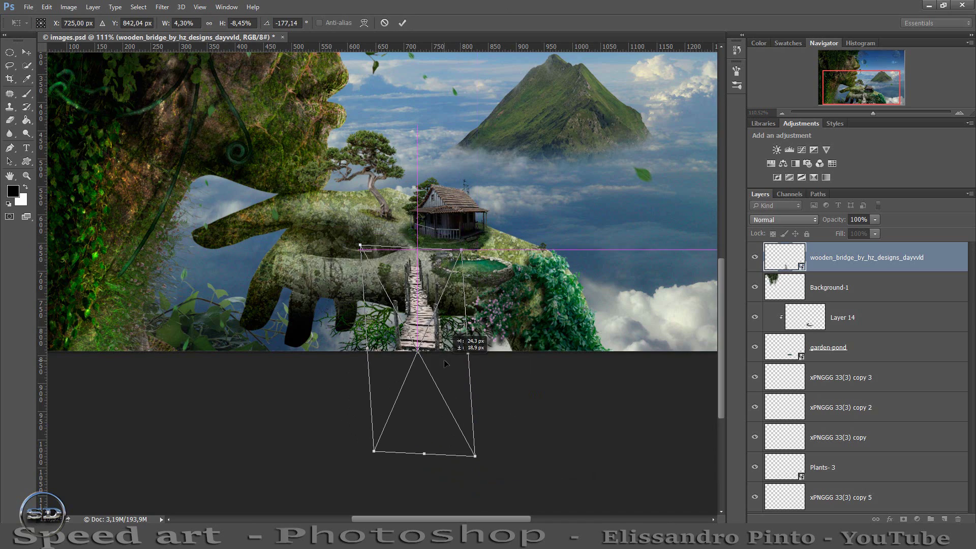
click(403, 23)
drag(873, 113, 887, 113)
Step: Add a layer clipped to the bridge and paint dark shading along it at 37% fill
key(ctrl+shift+alt+n)
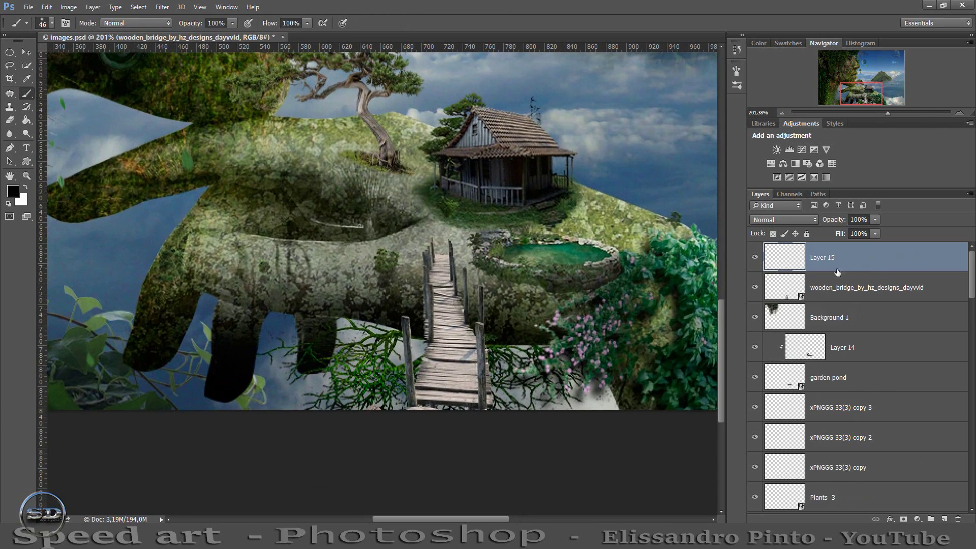
key(ctrl+alt+g)
key(bracketright)
key(bracketright)
key(bracketright)
drag(428, 252, 460, 397)
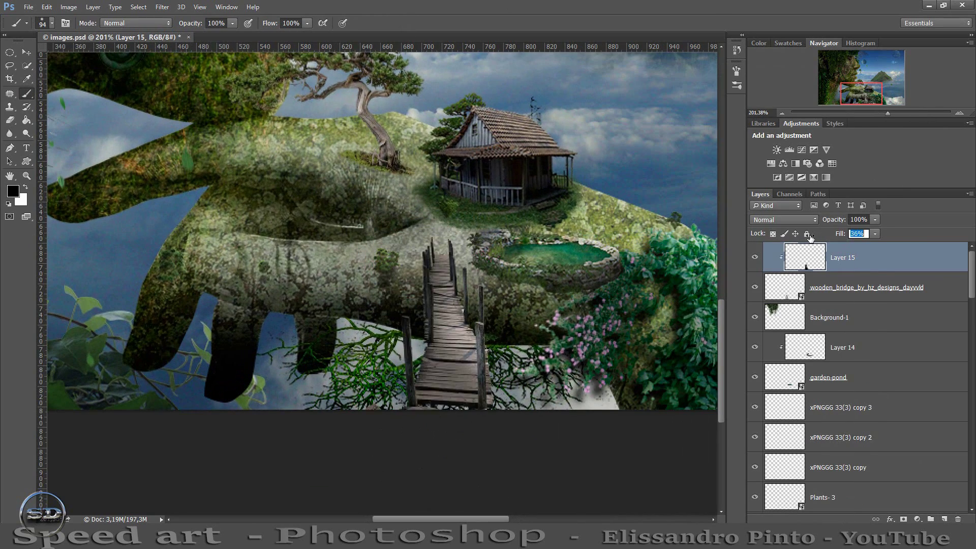
drag(888, 113, 869, 112)
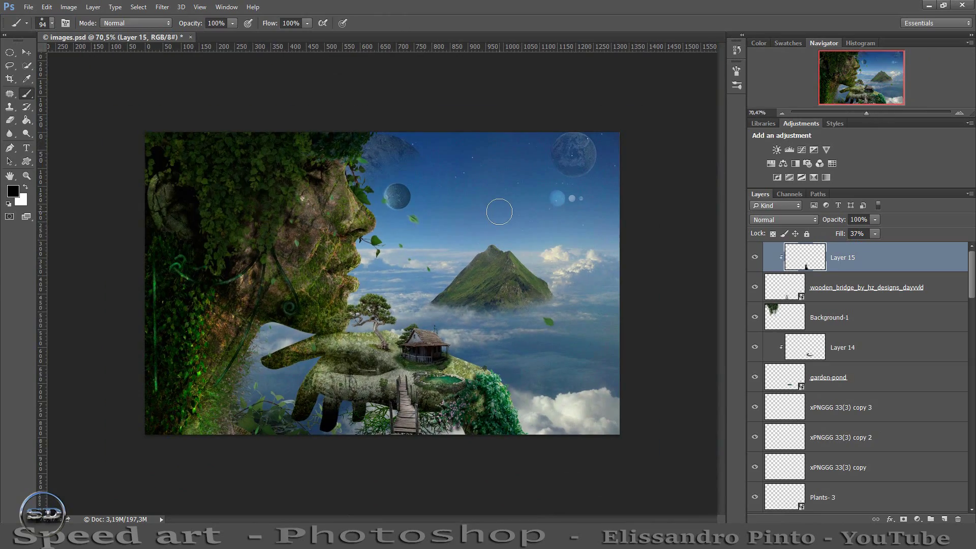
Step: Scale the signpost image down and place it beside the pond
drag(302, 132, 431, 319)
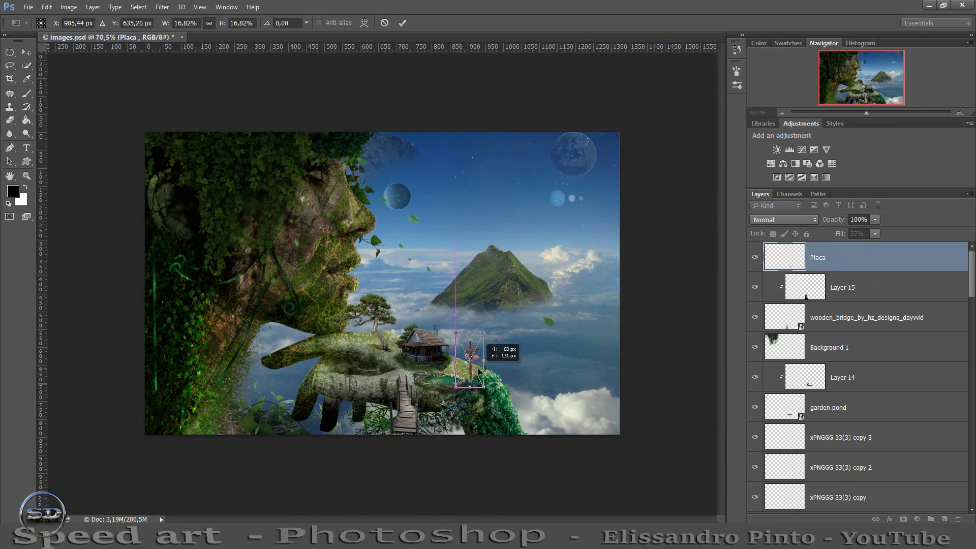
drag(867, 111, 892, 112)
drag(560, 188, 551, 208)
mouse_move(500, 286)
mouse_down()
mouse_move(323, 290)
mouse_move(337, 296)
mouse_up()
click(402, 22)
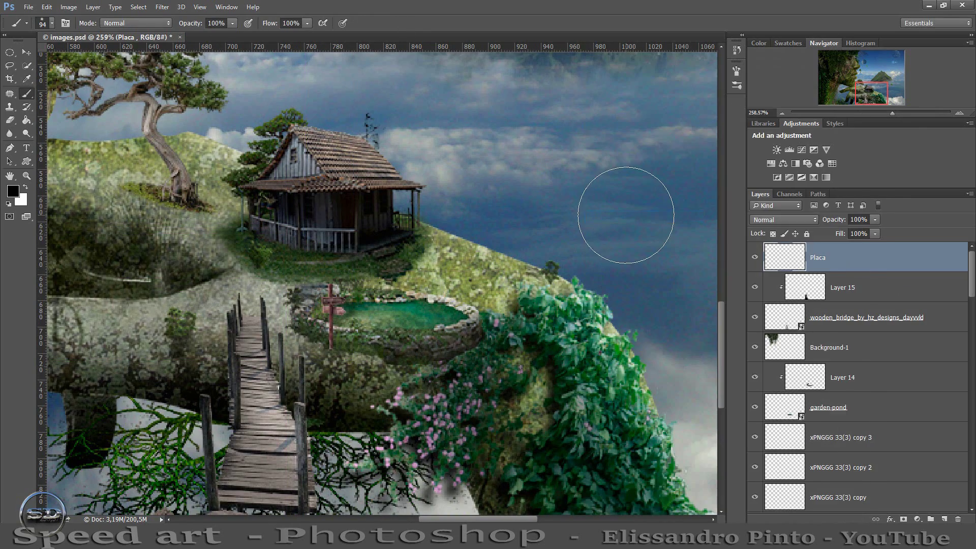
Step: Colour-adjust the signpost with Hue/Saturation and soften its edges with blur
key(ctrl+u)
click(546, 179)
key(r)
drag(893, 113, 867, 113)
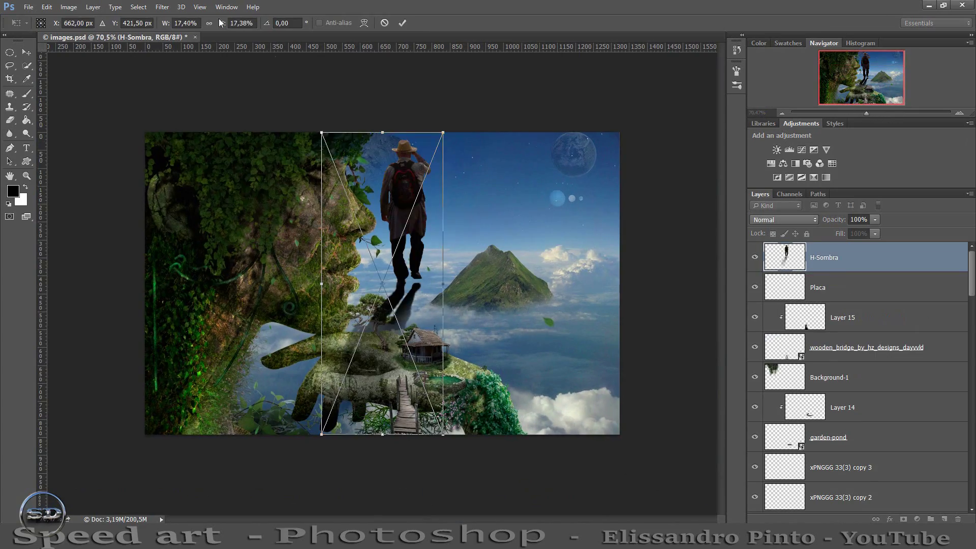
Step: Bring in the hiker figure and scale it down onto the bridge
drag(323, 131, 418, 358)
drag(867, 113, 881, 113)
scroll(685, 172, down, 3)
drag(535, 383, 474, 410)
Step: Commit the hiker on the bridge and reselect the H-Sombra layer
key(Return)
key(r)
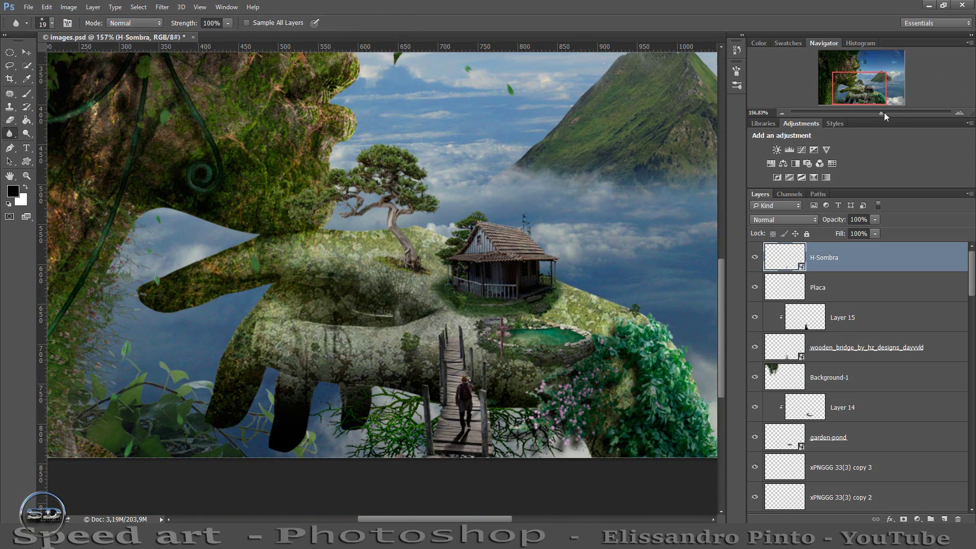
drag(881, 113, 897, 113)
drag(865, 88, 877, 93)
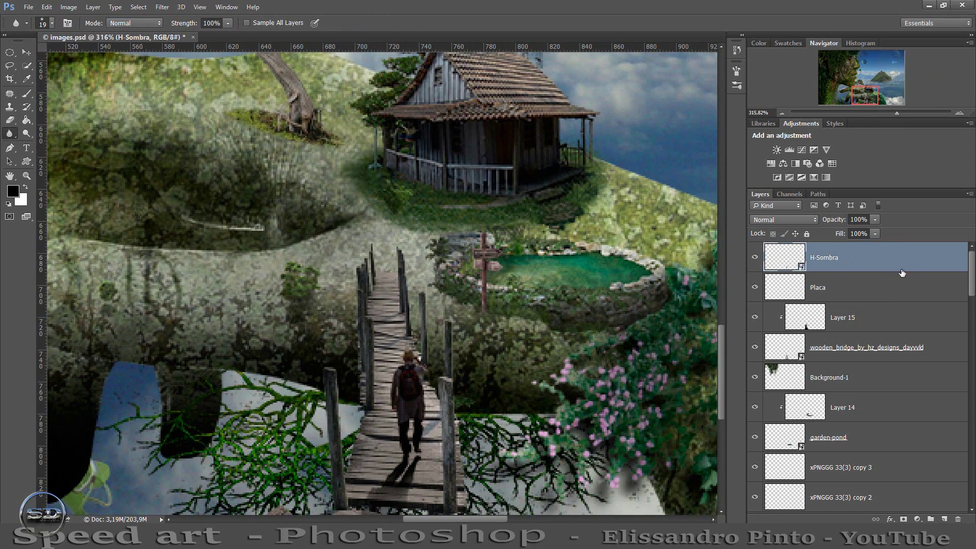
click(794, 348)
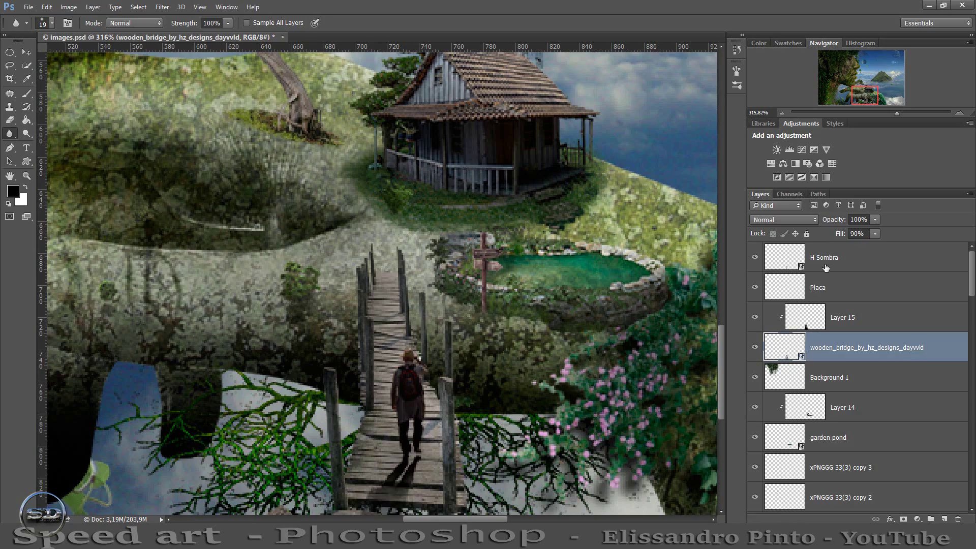
click(826, 268)
Step: Set H-Sombra's fill to 97%, add a layer mask, and pick a smaller brush
drag(840, 233, 833, 234)
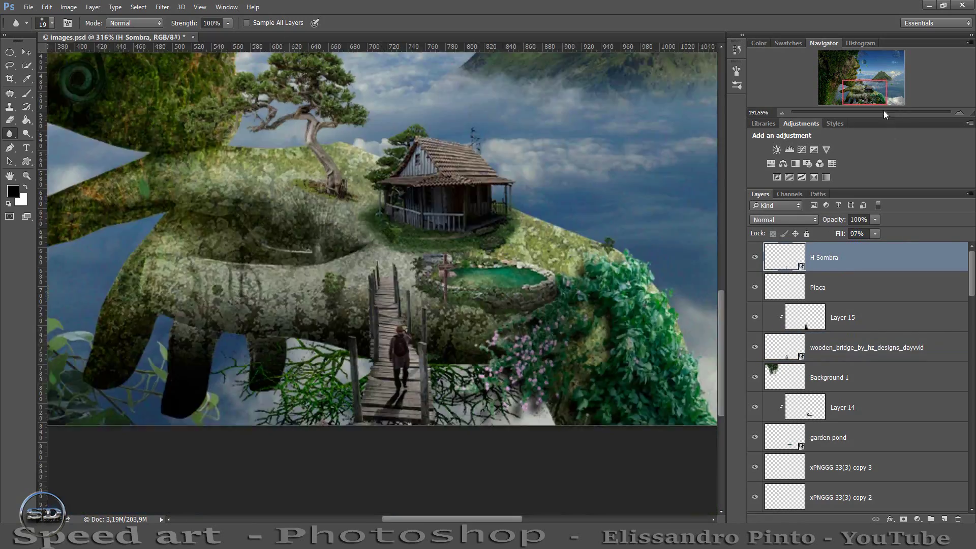
mouse_move(897, 113)
mouse_down()
mouse_move(884, 112)
mouse_move(895, 113)
mouse_up()
click(903, 520)
key(b)
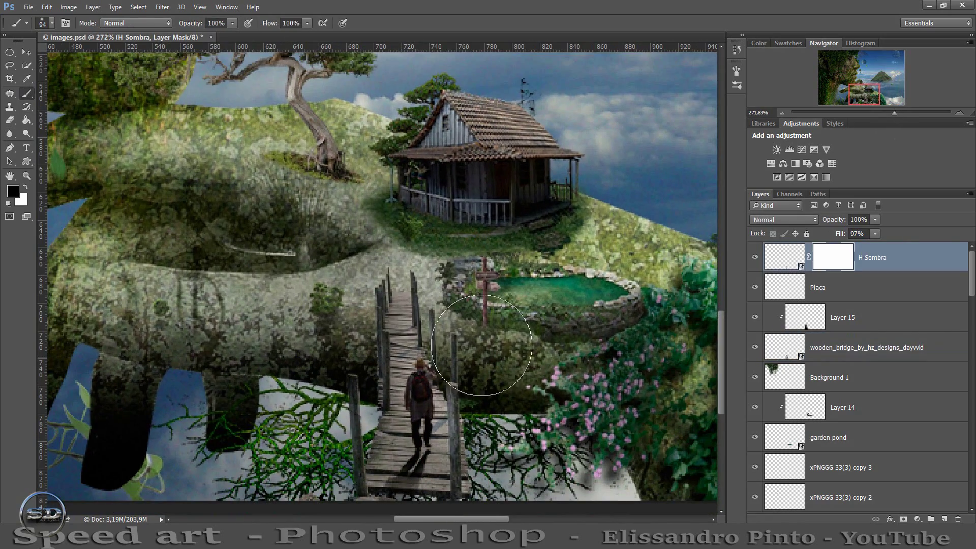
scroll(422, 450, down, 1)
scroll(438, 466, up, 1)
key(bracketleft)
key(bracketleft)
key(bracketleft)
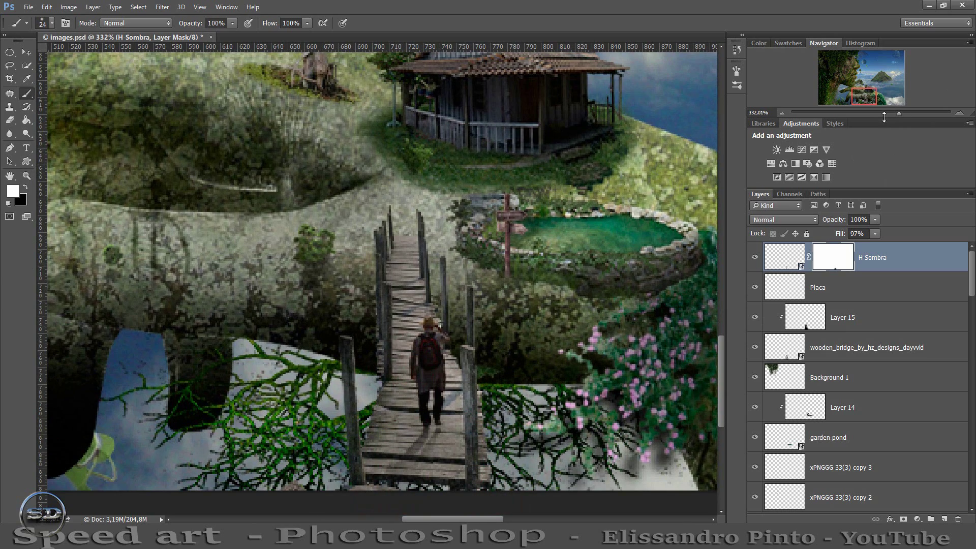
drag(885, 114, 866, 114)
Step: Crop the composite, trimming outside pixels and narrowing the frame from the right
key(c)
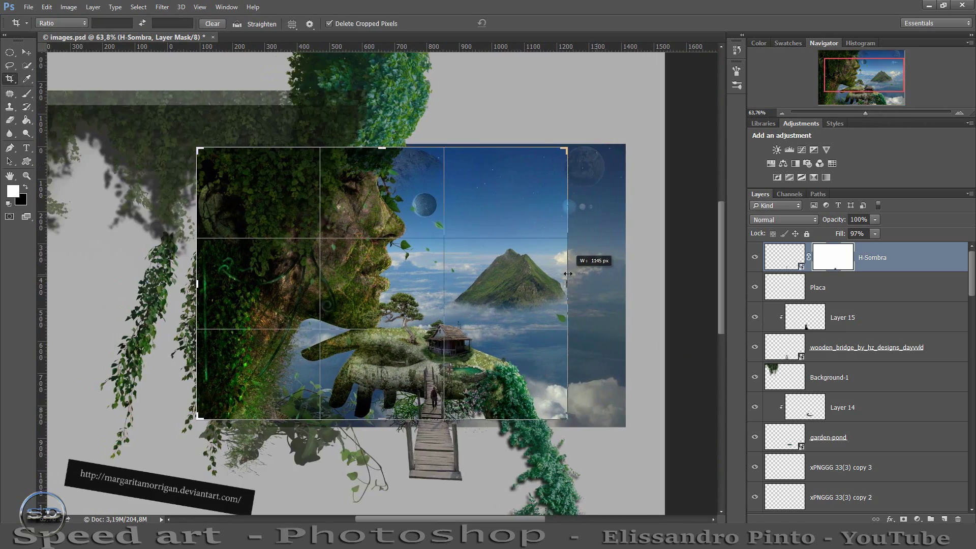
key(Return)
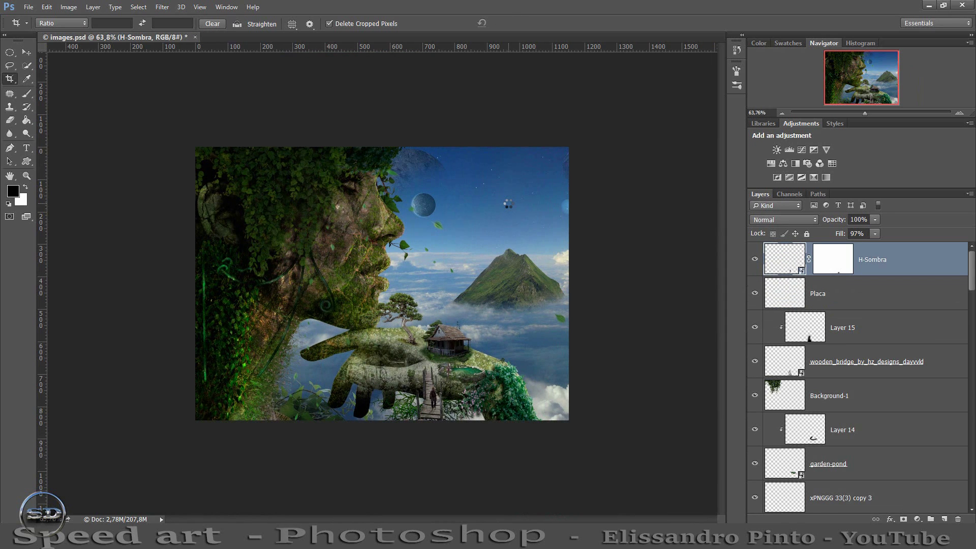
drag(567, 283, 551, 290)
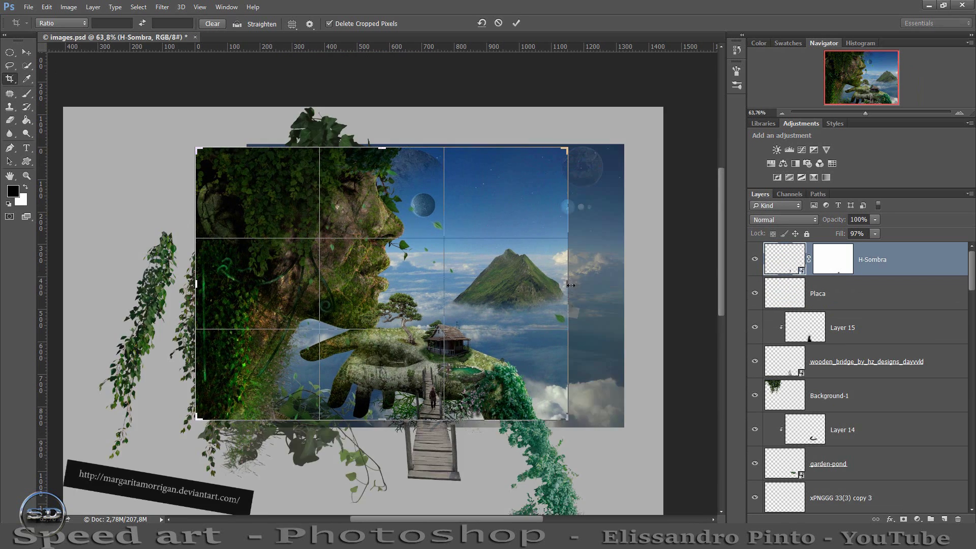
click(516, 26)
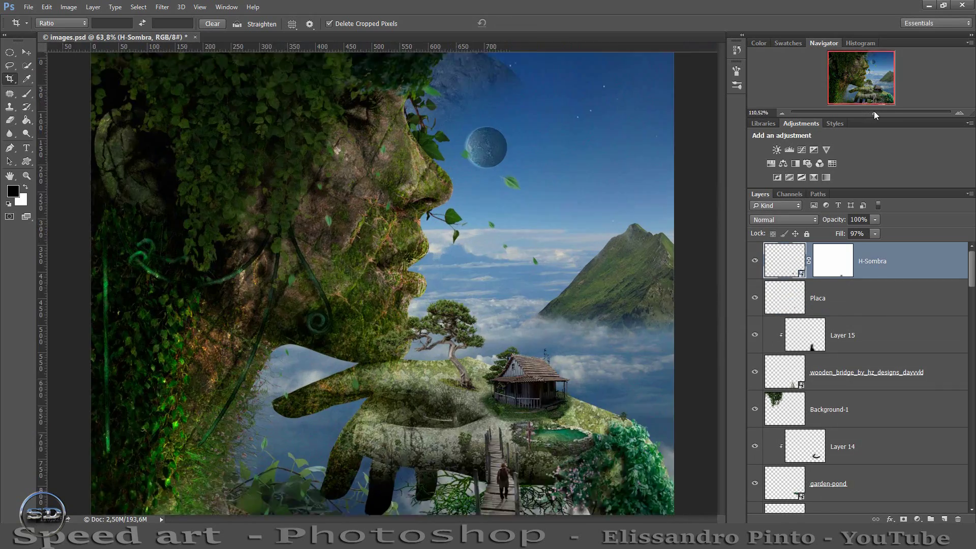
drag(865, 112, 870, 112)
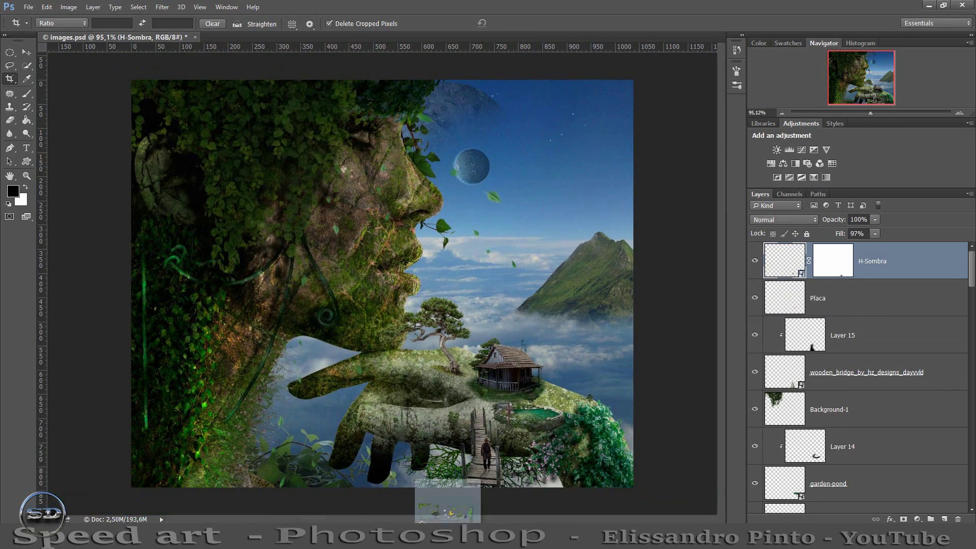
Step: Bring the lassoed leaves into images.psd, scale and rotate them onto the face, and adjust Hue/Saturation
click(537, 262)
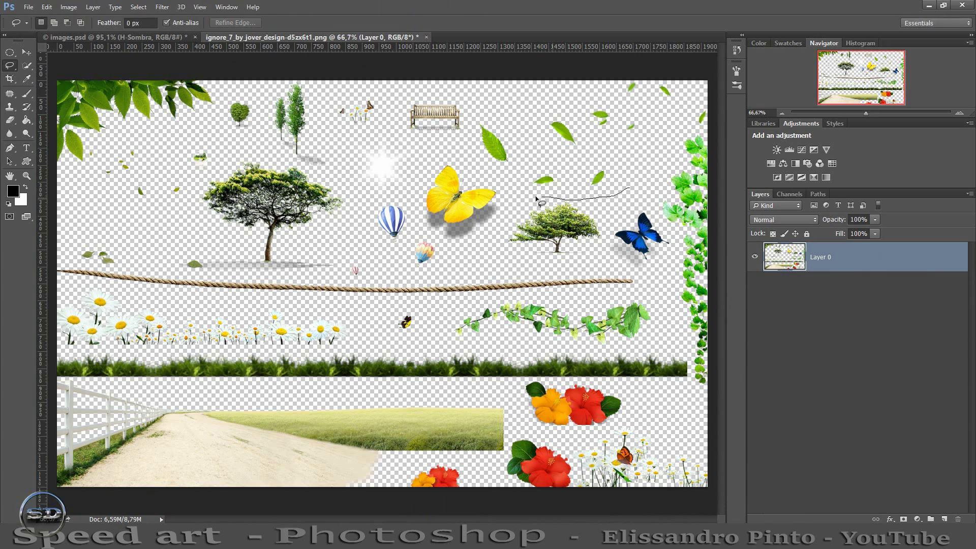
key(ctrl+j)
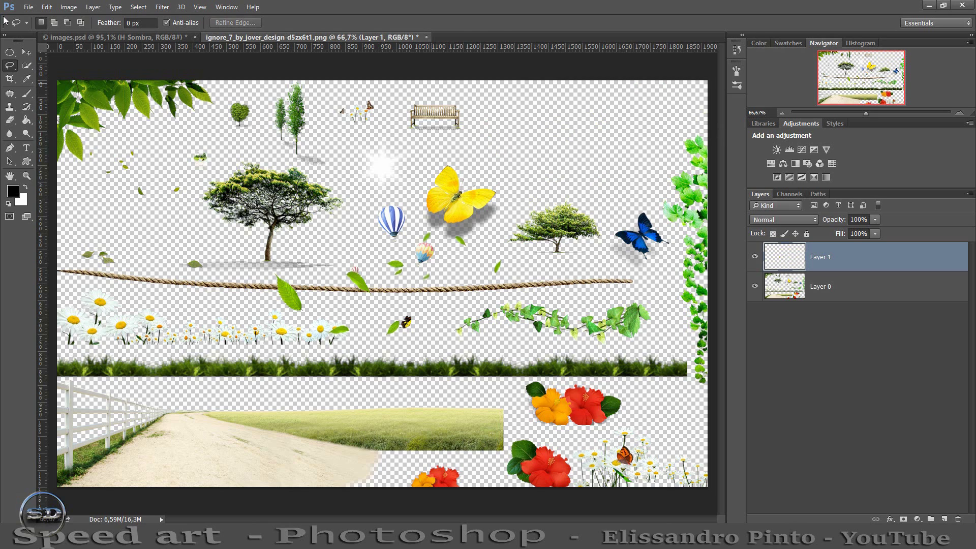
key(v)
mouse_move(559, 153)
mouse_down()
mouse_move(584, 228)
mouse_move(351, 305)
mouse_up()
key(ctrl+t)
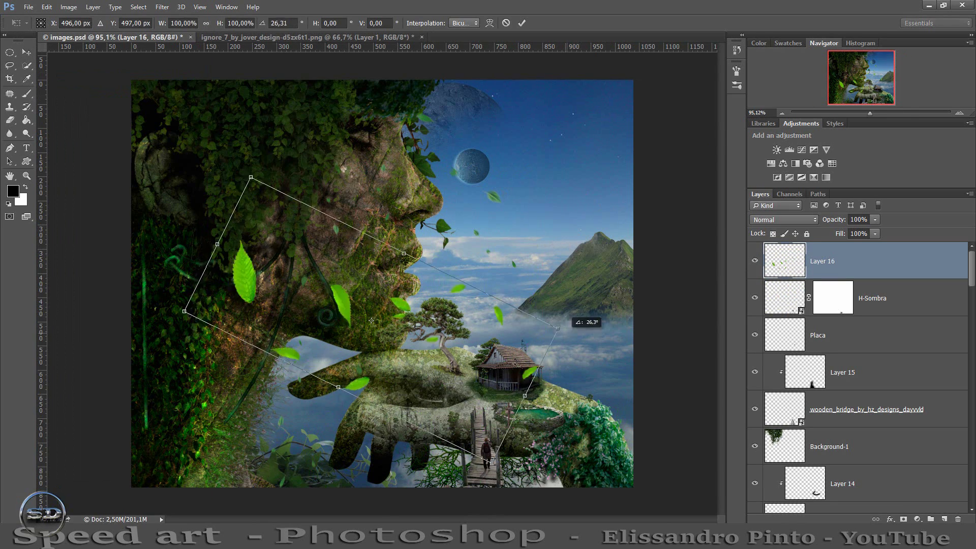
drag(239, 173, 285, 133)
key(Return)
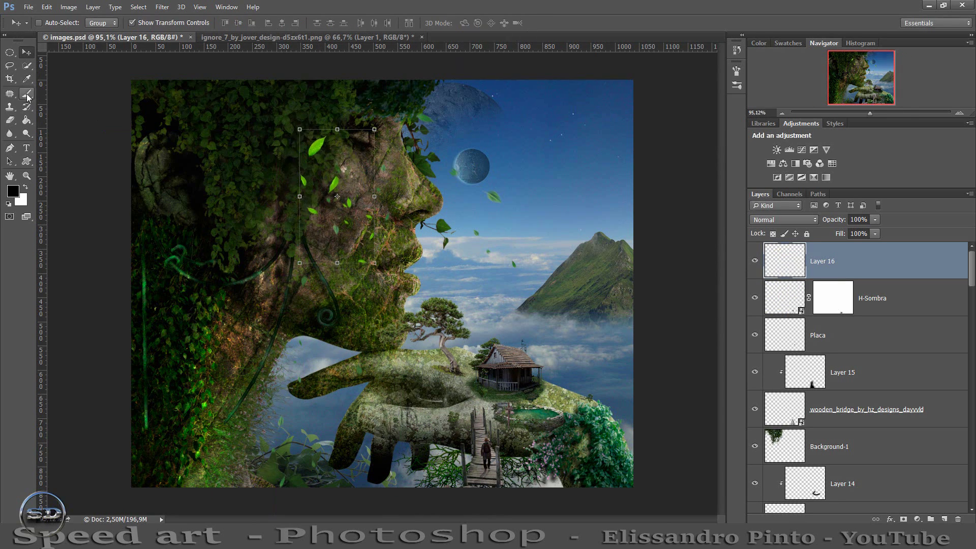
key(i)
key(ctrl+u)
click(560, 177)
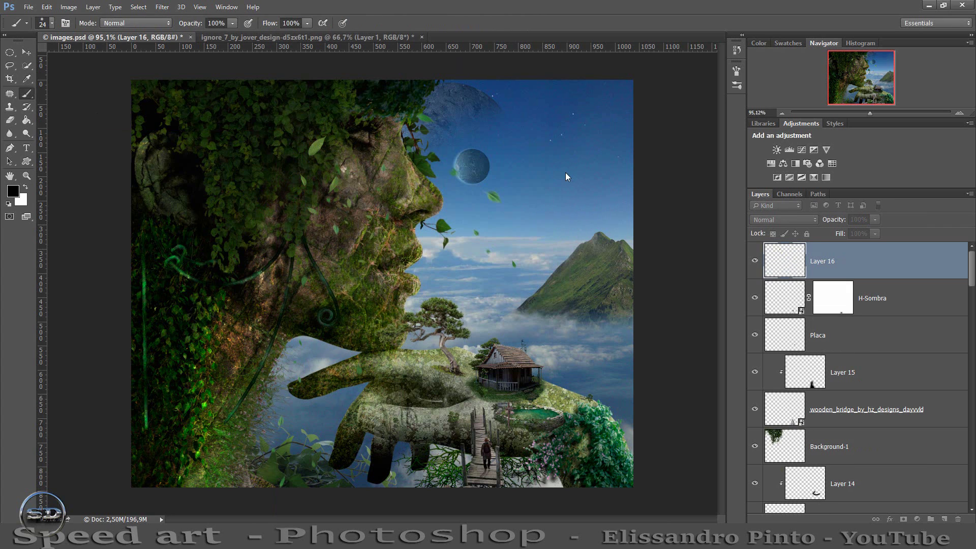
Step: Duplicate the leaves, flip the copy horizontally, and rotate and shrink it lower-left on the face
key(ctrl+j)
key(ctrl+t)
right_click(342, 245)
click(381, 468)
mouse_move(337, 197)
mouse_down()
mouse_move(192, 354)
mouse_move(152, 239)
mouse_up()
drag(246, 379, 219, 356)
drag(204, 316, 267, 367)
click(521, 23)
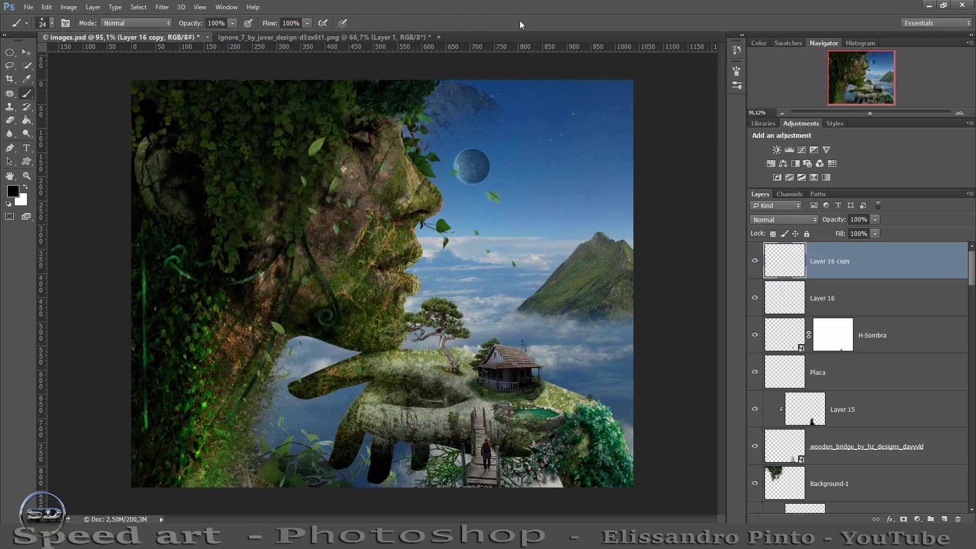
Step: Add a third leaf copy further down the face and start selecting the leaf layers together
drag(870, 113, 874, 112)
key(ctrl+j)
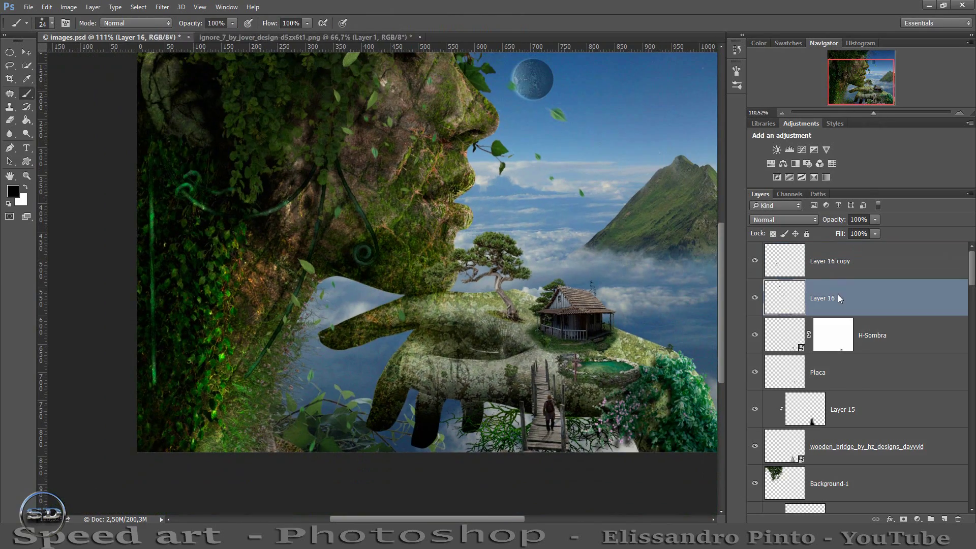
key(ctrl+t)
mouse_move(314, 90)
mouse_down()
mouse_move(357, 316)
mouse_move(380, 184)
mouse_up()
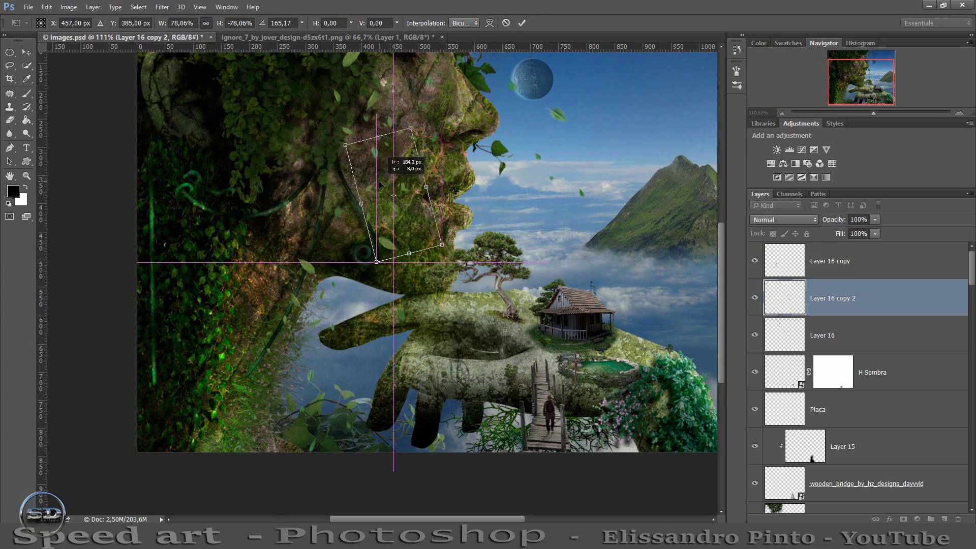
key(Return)
drag(871, 112, 878, 112)
ctrl+click(829, 334)
Step: Merge the three leaf layers, darken them with a clipped Brightness/Contrast (-36, 55), and merge it down
ctrl+click(845, 262)
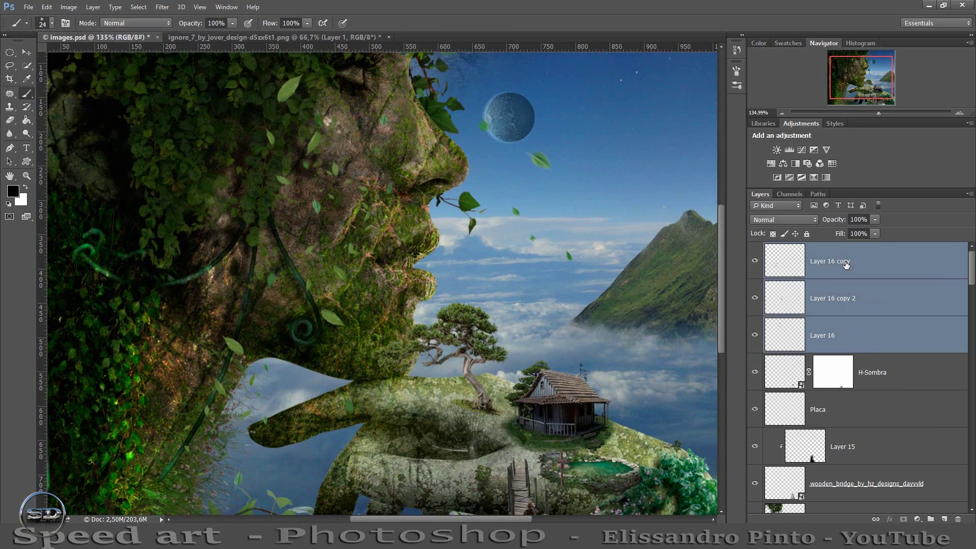
key(ctrl+e)
click(777, 150)
click(630, 357)
mouse_move(632, 245)
mouse_down()
mouse_move(618, 245)
mouse_move(667, 264)
mouse_up()
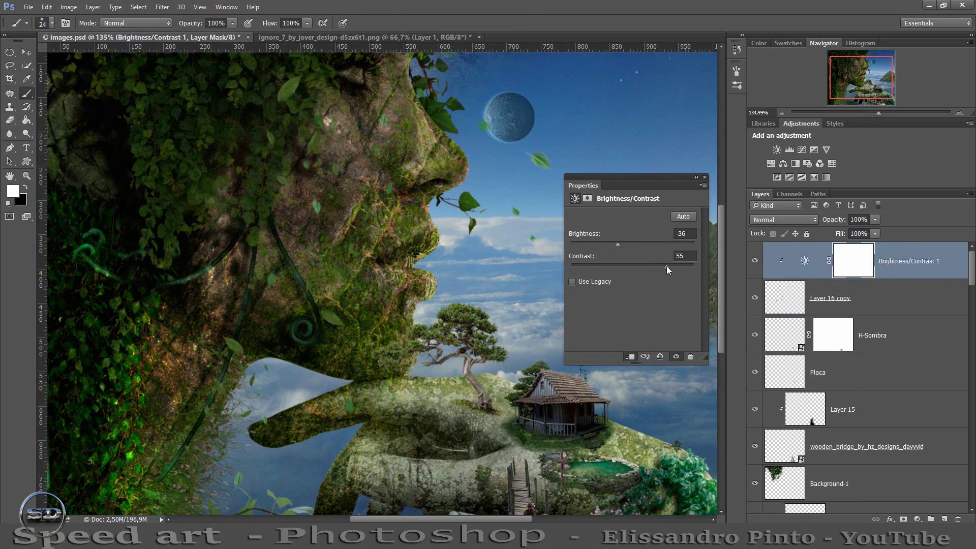
click(705, 177)
shift+click(828, 298)
key(ctrl+e)
Step: Duplicate the darkened leaves and move the copies up and around the composite at 100% view
key(ctrl+j)
drag(878, 112, 874, 113)
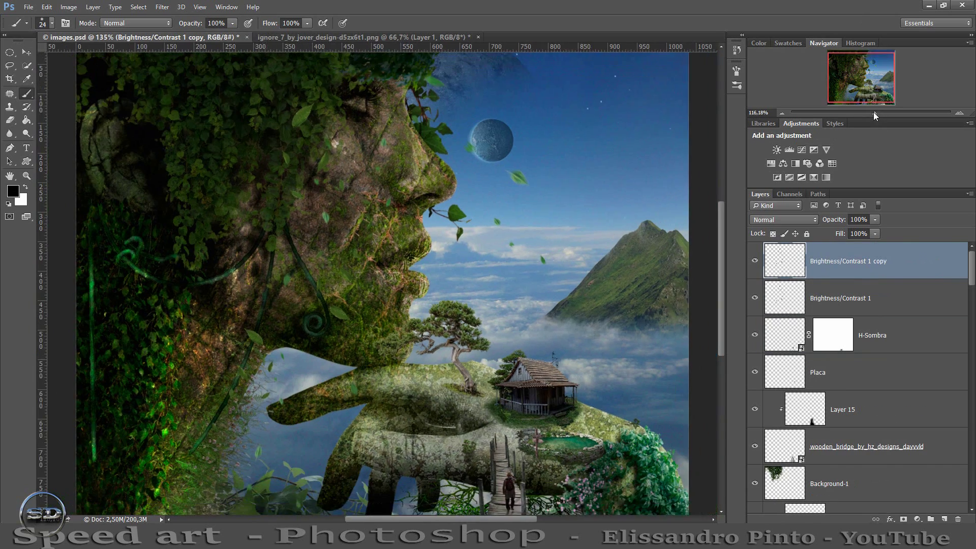
key(ctrl+1)
key(v)
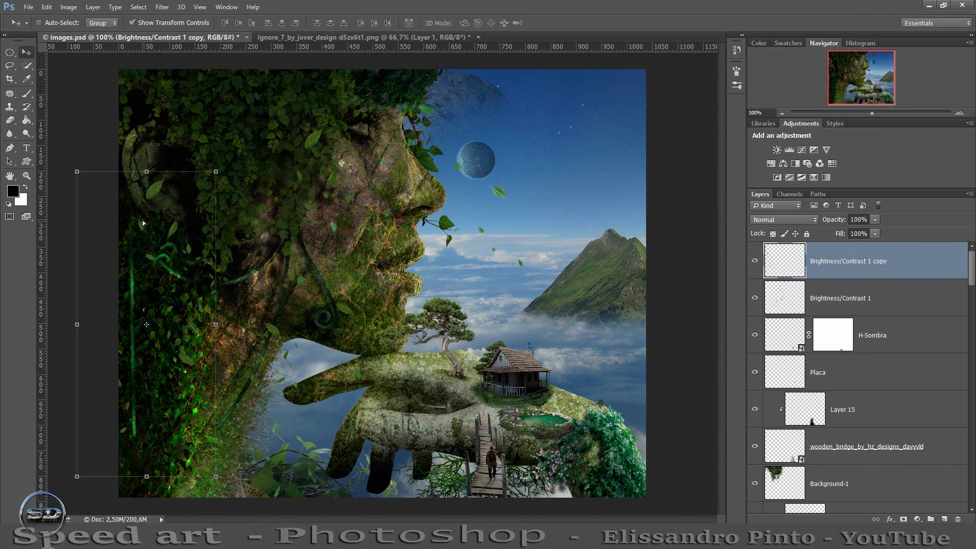
key(ctrl+j)
drag(142, 221, 229, 59)
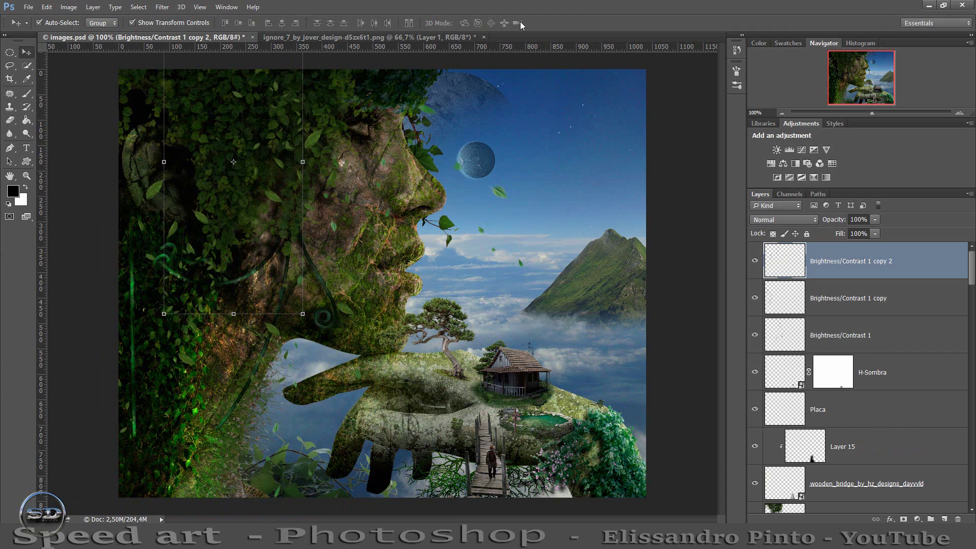
key(ctrl+j)
mouse_move(451, 157)
mouse_down()
mouse_move(396, 185)
mouse_move(483, 163)
mouse_up()
Step: Add more leaf copies across the face, paint extra leaves top-left, then return to the elements sheet
key(b)
key(ctrl+j)
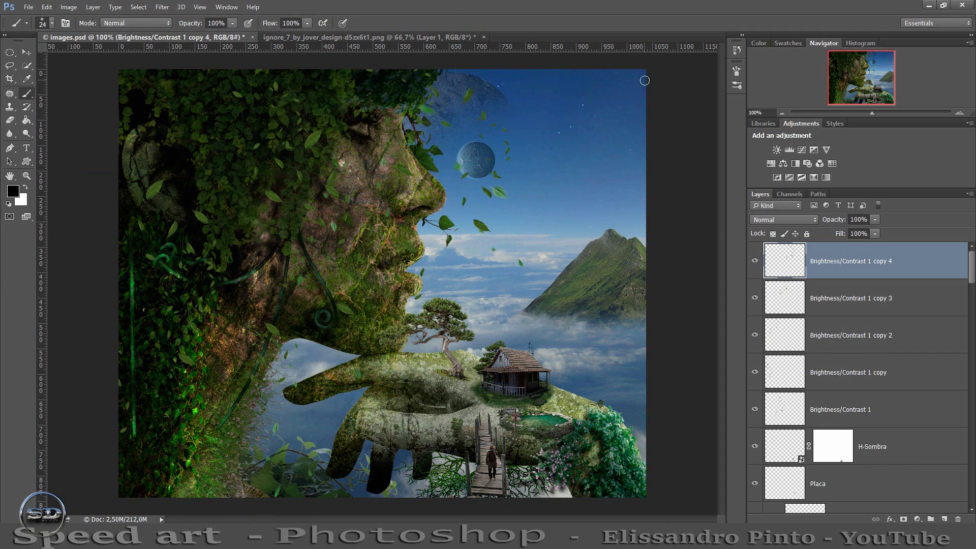
key(ctrl+j)
click(22, 53)
key(ctrl+j)
drag(325, 305, 397, 376)
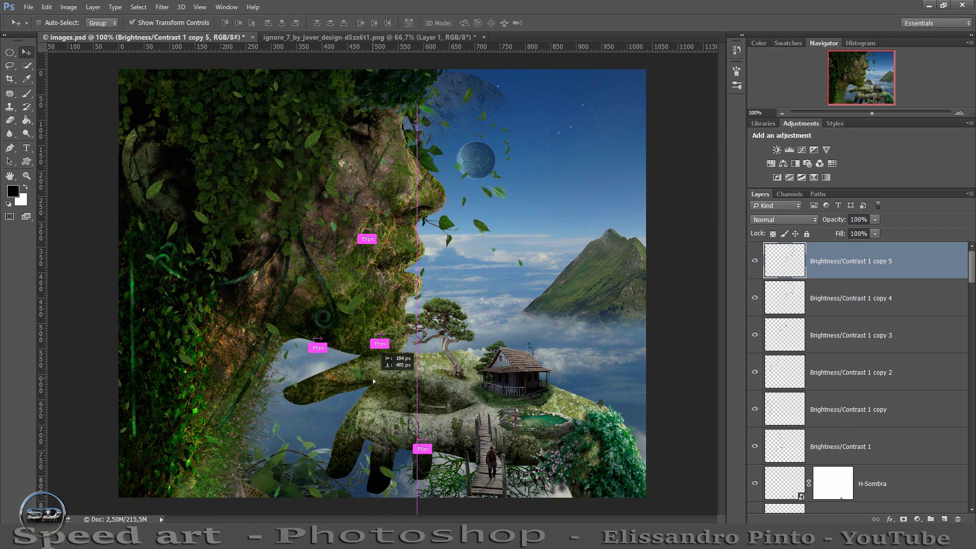
click(27, 94)
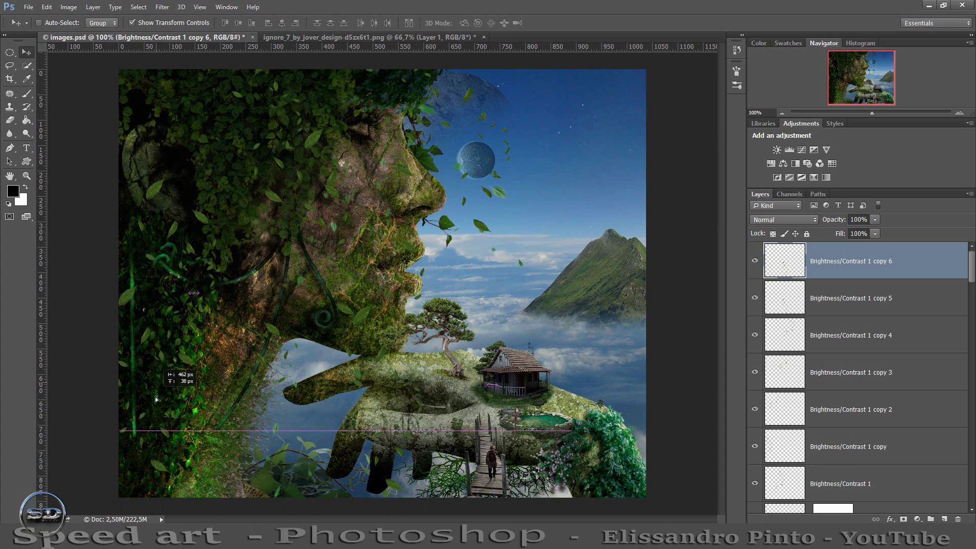
drag(197, 72, 168, 101)
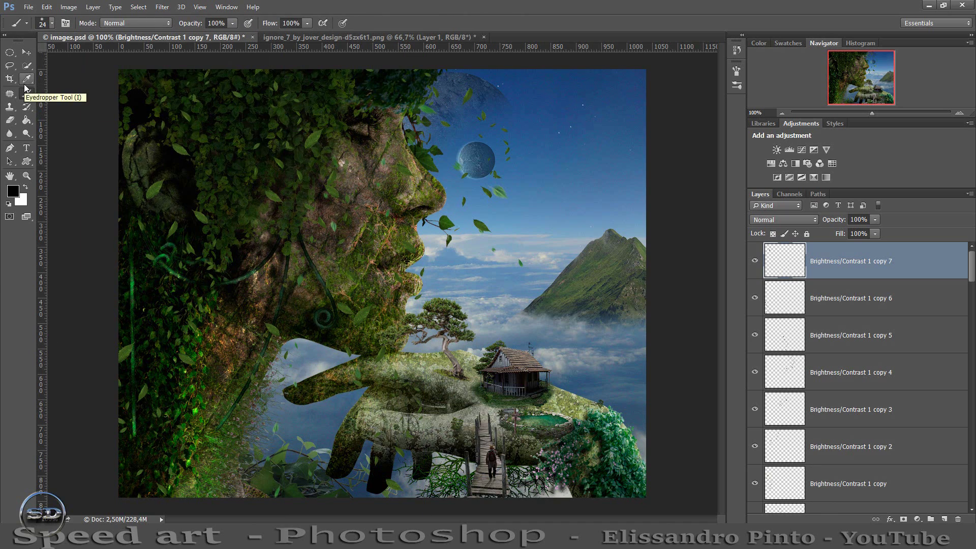
key(ctrl+Tab)
key(alt+bracketleft)
Step: Copy lassoed leaves to a new layer, drag them into the composite, and commit Layer 16's transform
key(l)
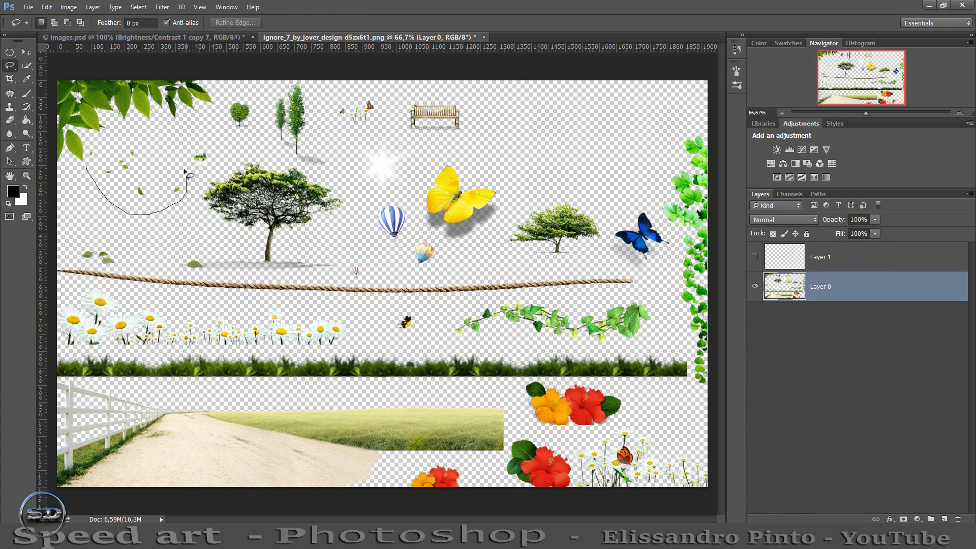
key(ctrl+j)
key(v)
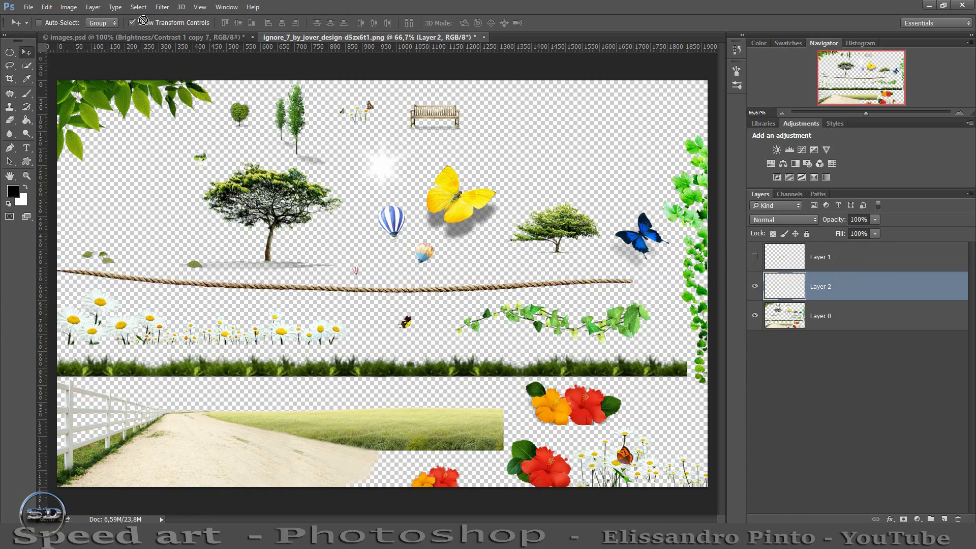
drag(88, 162, 306, 285)
key(ctrl+t)
key(Return)
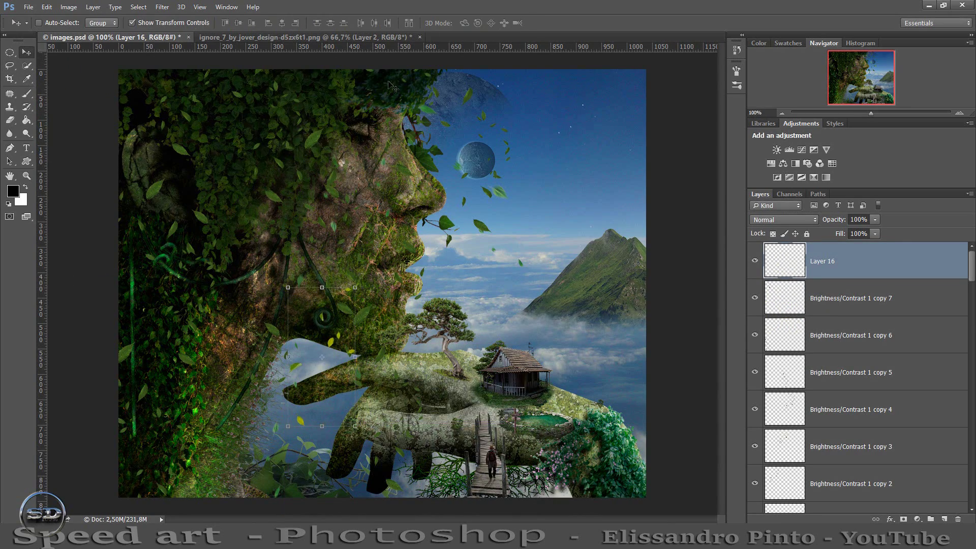
Step: Lift another set of leaves from the sheet and drag them into the composite as Layer 17
key(b)
key(ctrl+Tab)
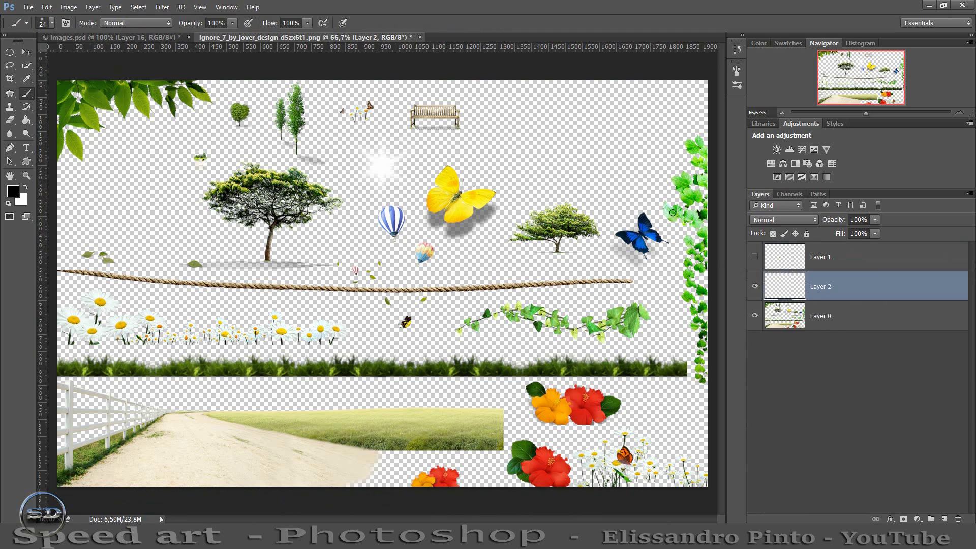
key(alt+bracketright)
key(v)
drag(289, 292, 345, 344)
Step: Rotate Layer 17's leaves up into the sky and apply a Motion Blur to them
key(ctrl+t)
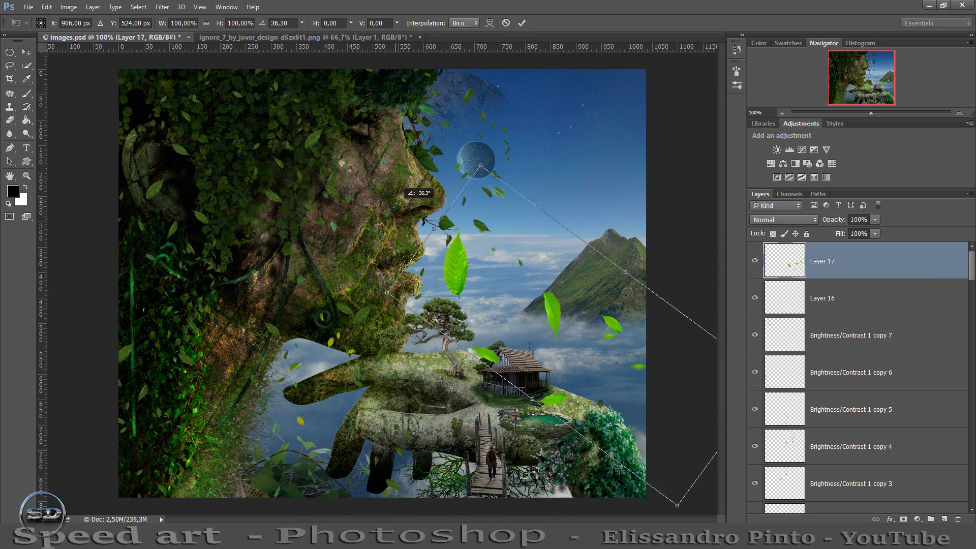
drag(580, 414, 653, 326)
key(Return)
click(163, 7)
mouse_move(169, 160)
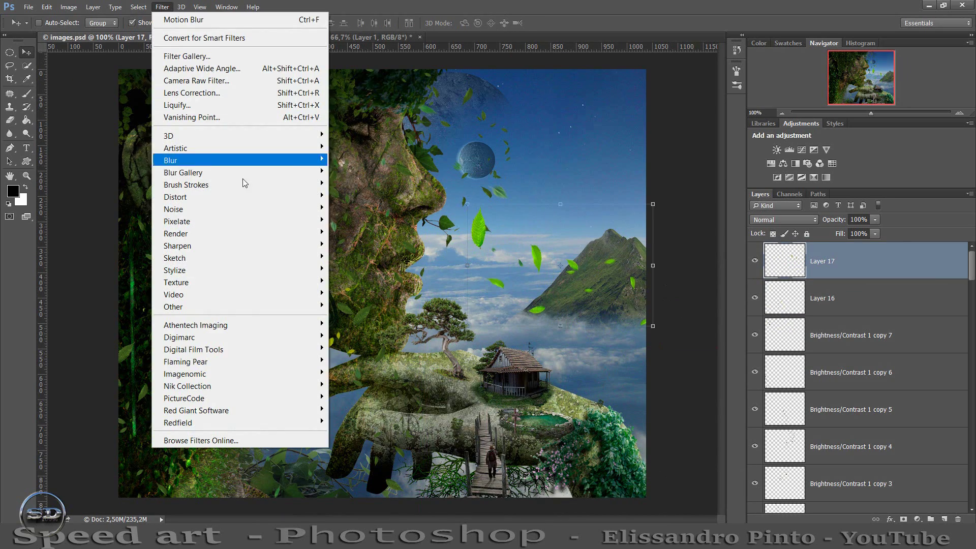
click(359, 233)
drag(489, 91, 104, 94)
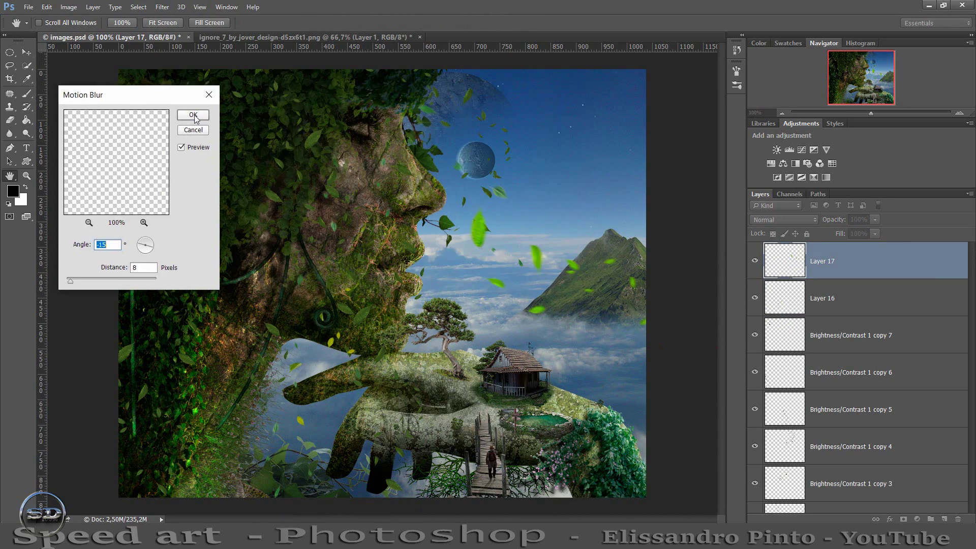
key(Return)
Step: Desaturate the leaves by -38, add a copy rotated 27°, and bring in the flying birds image
key(ctrl+u)
text(-38)
key(Return)
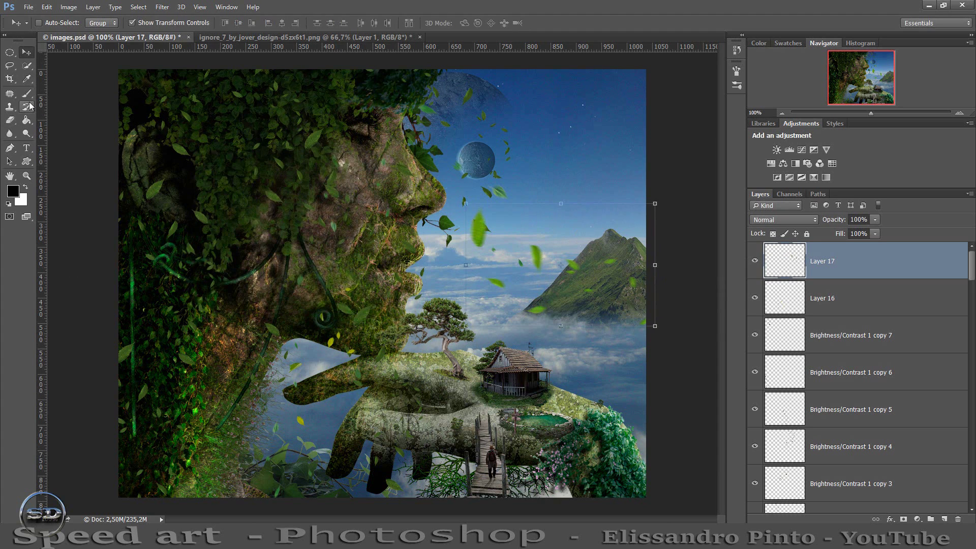
key(ctrl+j)
key(ctrl+t)
mouse_move(370, 203)
mouse_down()
mouse_move(418, 124)
mouse_move(356, 127)
mouse_move(384, 133)
mouse_up()
click(522, 22)
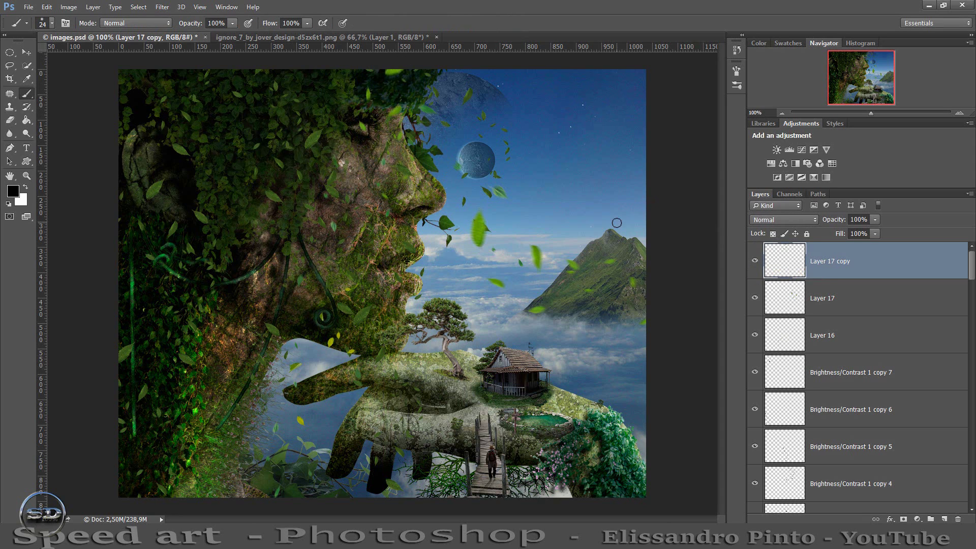
drag(844, 445, 524, 45)
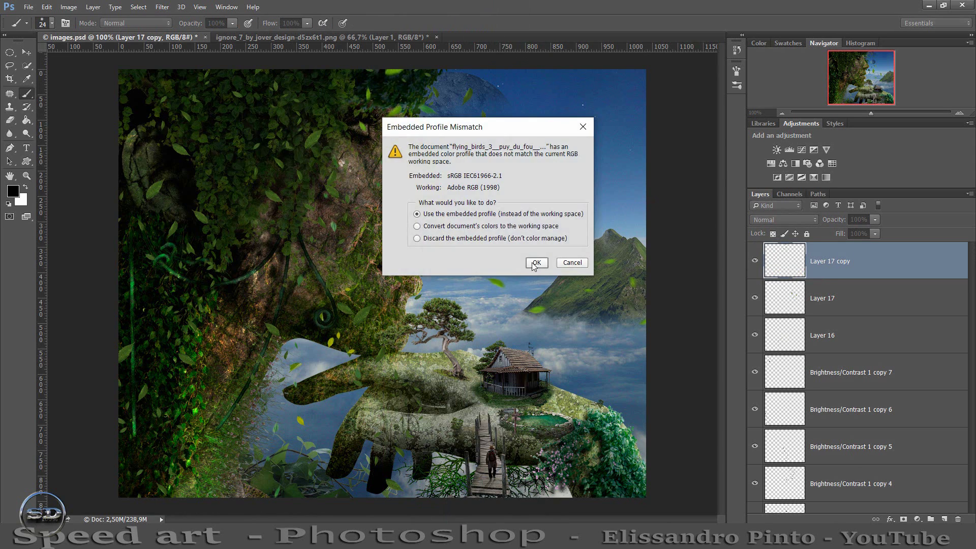
Step: Remove the green banner from the birds image and erase its watermark and thumbnail
key(Return)
drag(10, 53, 56, 62)
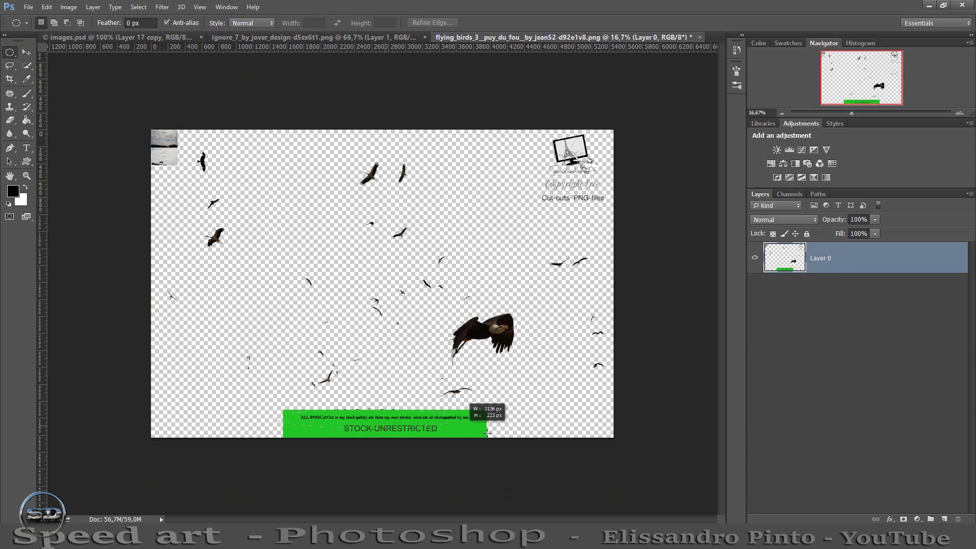
key(Delete)
key(ctrl+d)
key(e)
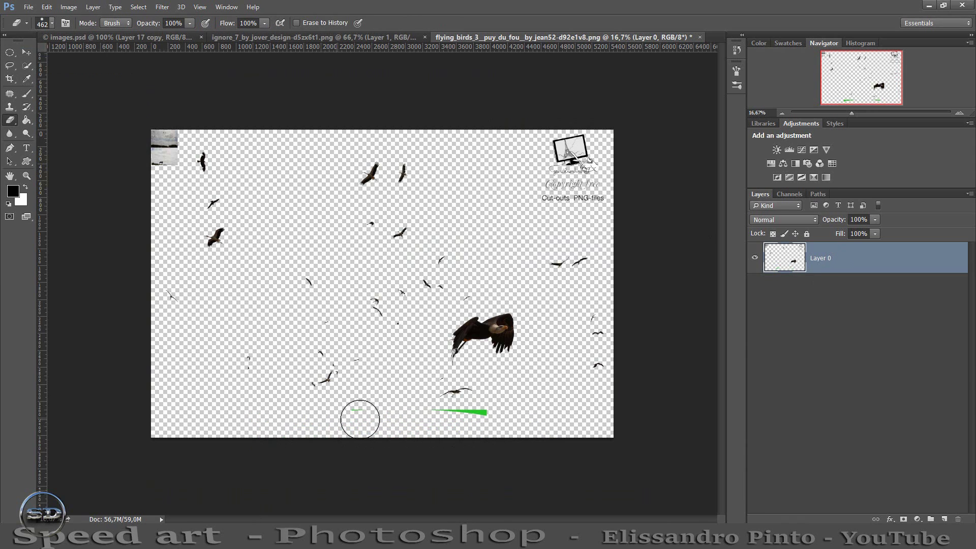
drag(547, 197, 590, 148)
drag(163, 145, 169, 210)
Step: Add the left flock of birds, scaled down near the top, as Layer 18, and close the leaf cut-out document
click(10, 52)
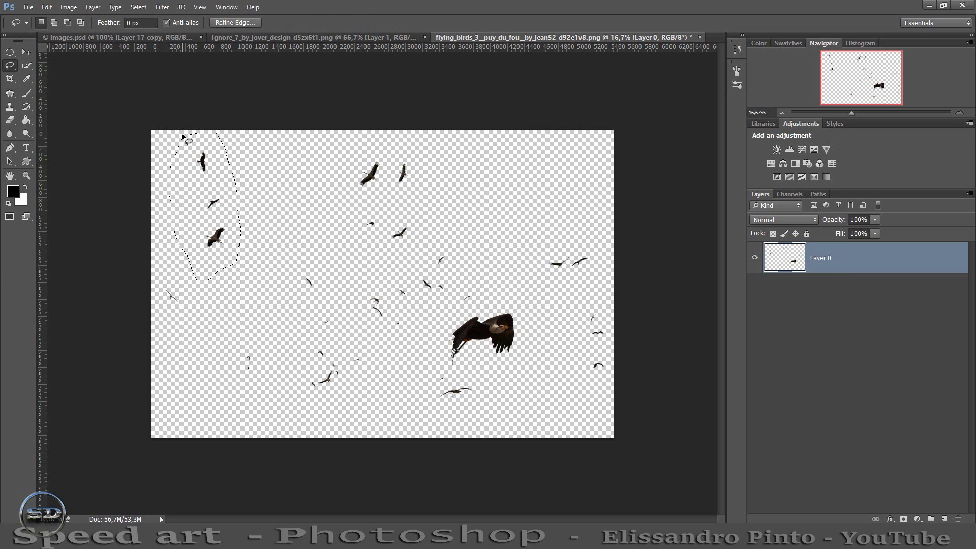
key(ctrl+j)
key(v)
mouse_move(382, 321)
mouse_down()
mouse_move(494, 104)
mouse_move(524, 162)
mouse_move(515, 127)
mouse_move(605, 148)
mouse_up()
click(528, 23)
key(b)
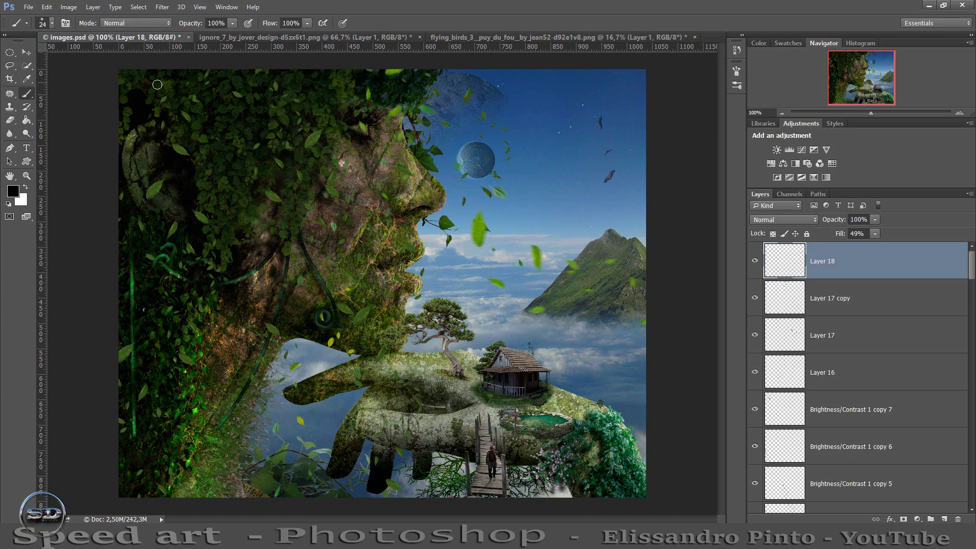
click(305, 37)
click(419, 37)
click(306, 37)
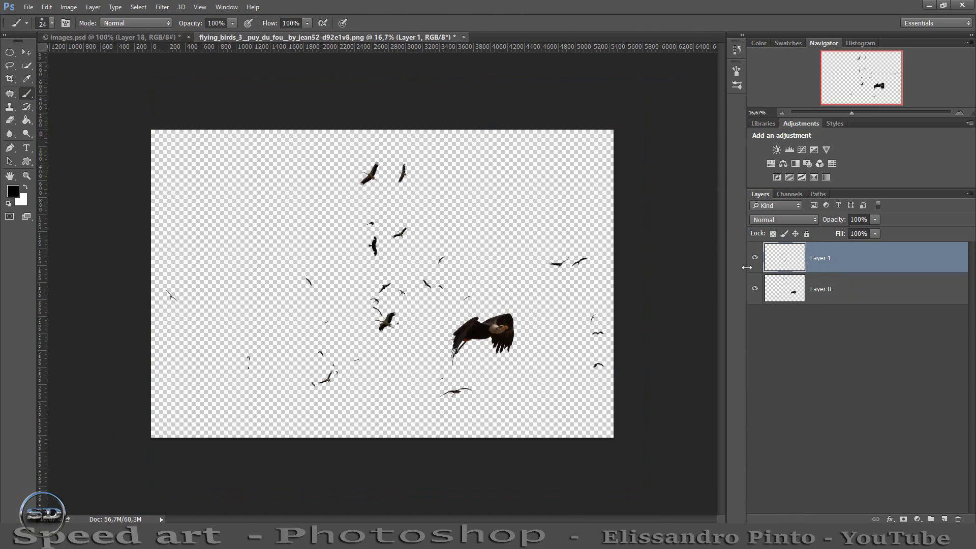
Step: Lasso another group of birds onto its own layer and drag it into the composite as Layer 19
key(l)
drag(300, 345, 294, 396)
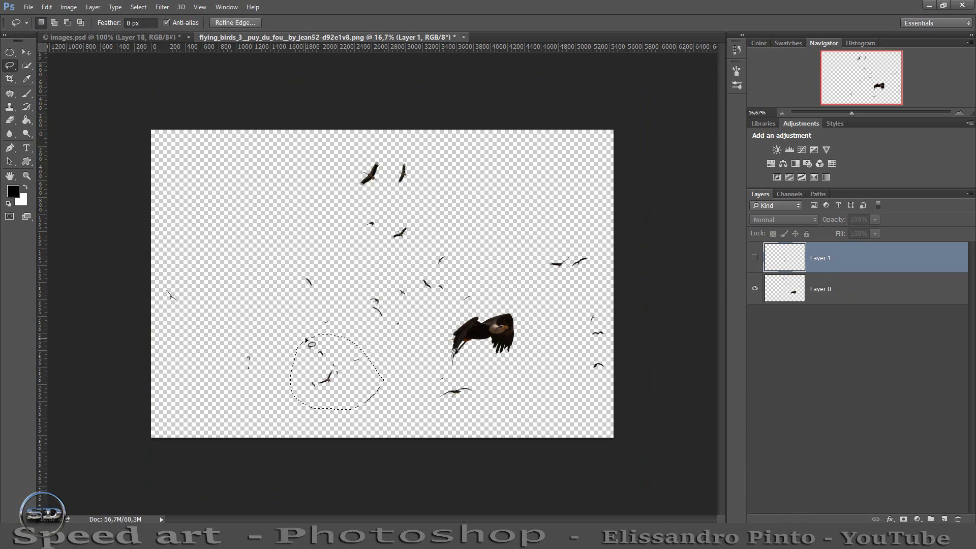
click(791, 294)
key(ctrl+shift+j)
drag(333, 372, 382, 283)
click(26, 52)
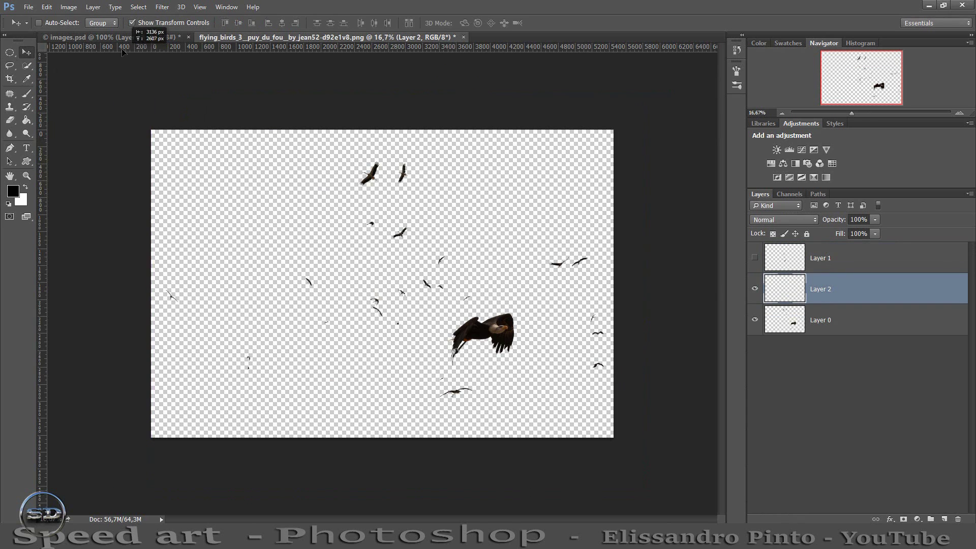
drag(122, 51, 578, 309)
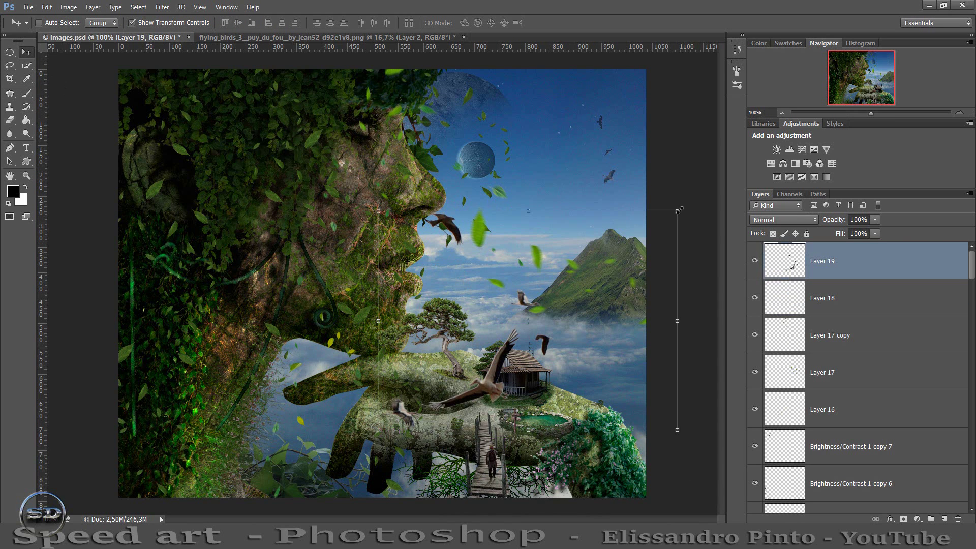
Step: Shrink and tilt Layer 19's birds beside the mountain and lower their fill to 70%
mouse_move(679, 210)
mouse_down()
mouse_move(441, 384)
mouse_move(593, 325)
mouse_move(630, 330)
mouse_up()
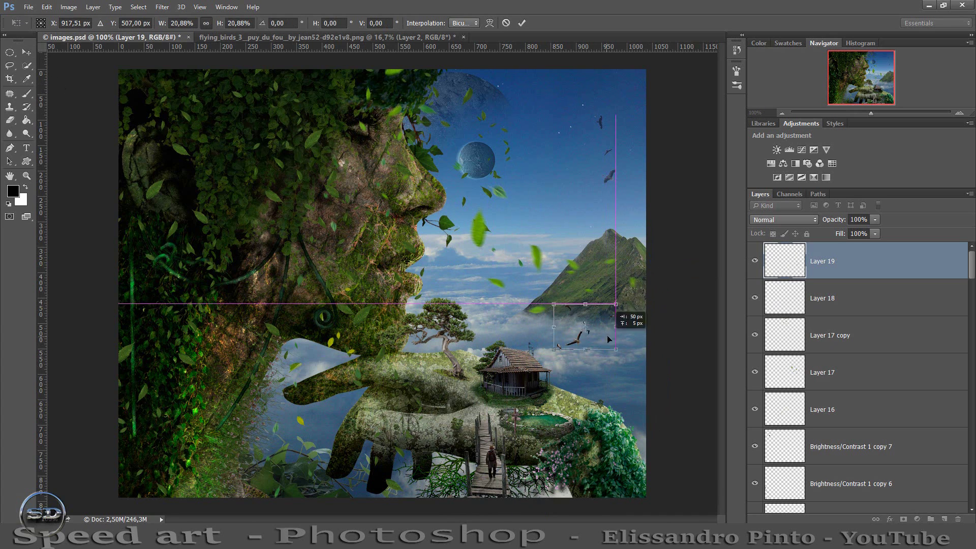
click(522, 23)
key(b)
drag(840, 233, 827, 233)
Step: Bring more birds from the right edge in as Layer 20, shrunk to about 20%
click(282, 37)
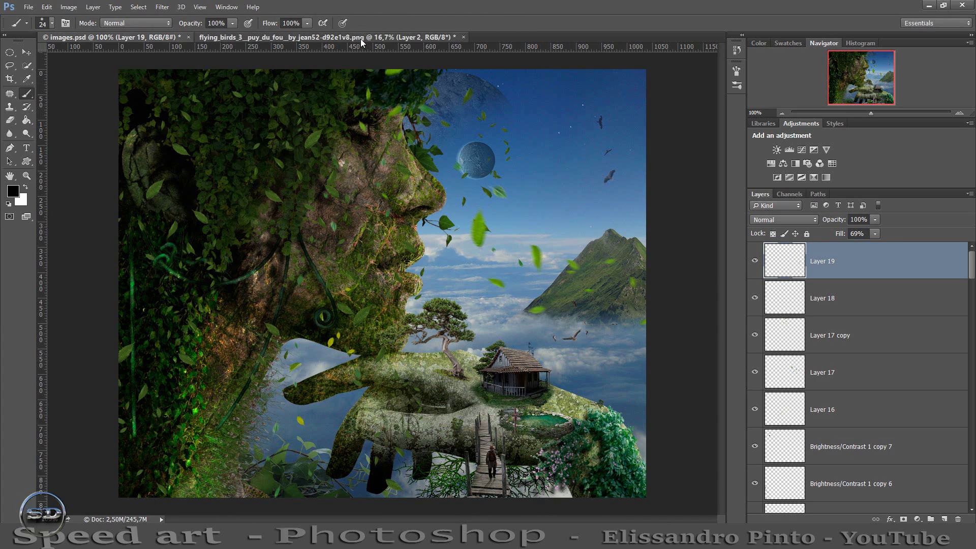
click(795, 325)
key(l)
drag(579, 309, 603, 399)
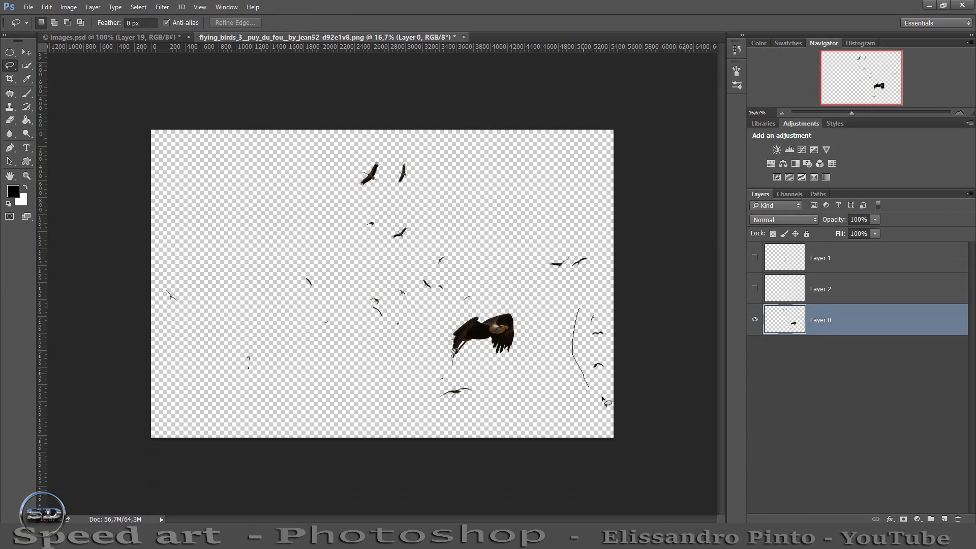
key(ctrl+j)
key(v)
drag(392, 249, 554, 192)
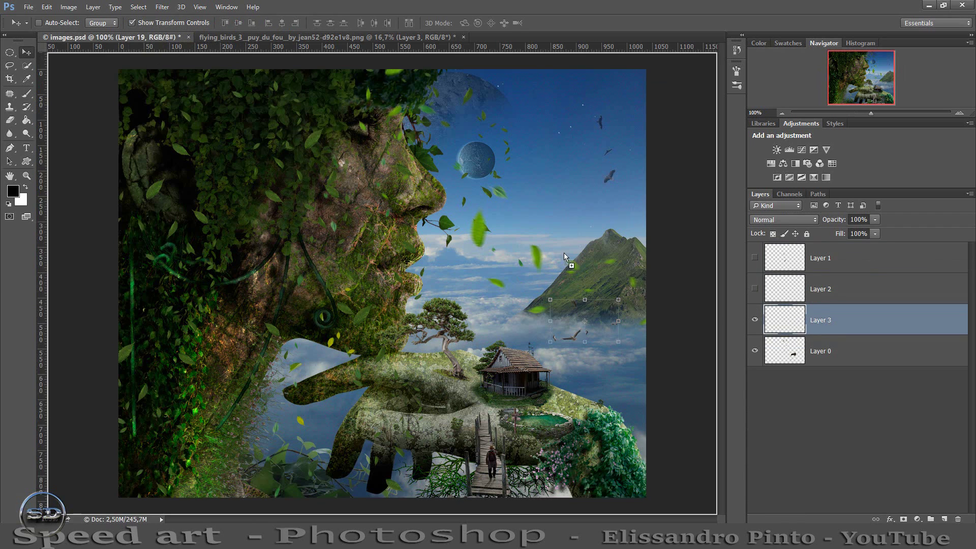
key(ctrl+t)
mouse_move(566, 295)
mouse_down()
mouse_move(328, 419)
mouse_move(338, 405)
mouse_up()
key(Return)
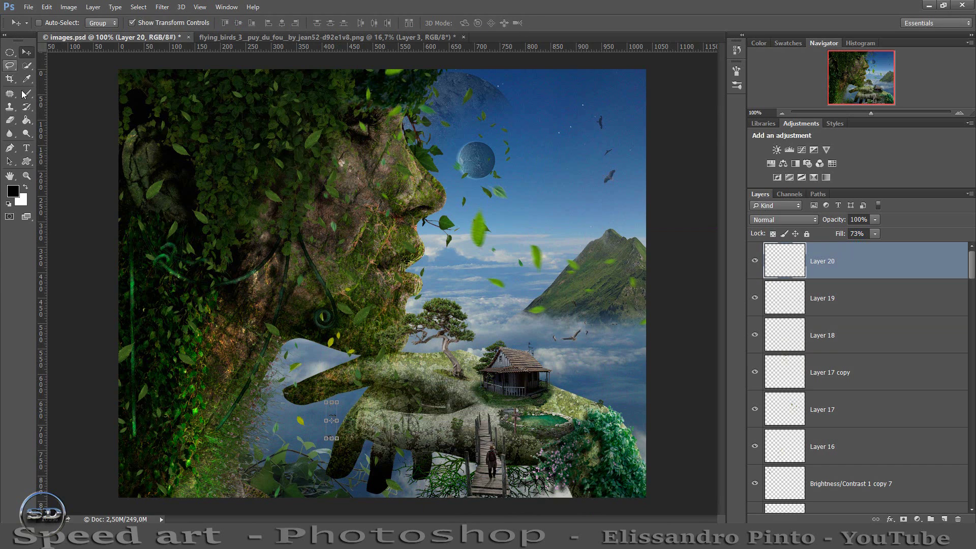
click(24, 93)
Step: Add a pair of birds left of the mountain as Layer 21 with 61% fill
key(ctrl+Tab)
click(865, 350)
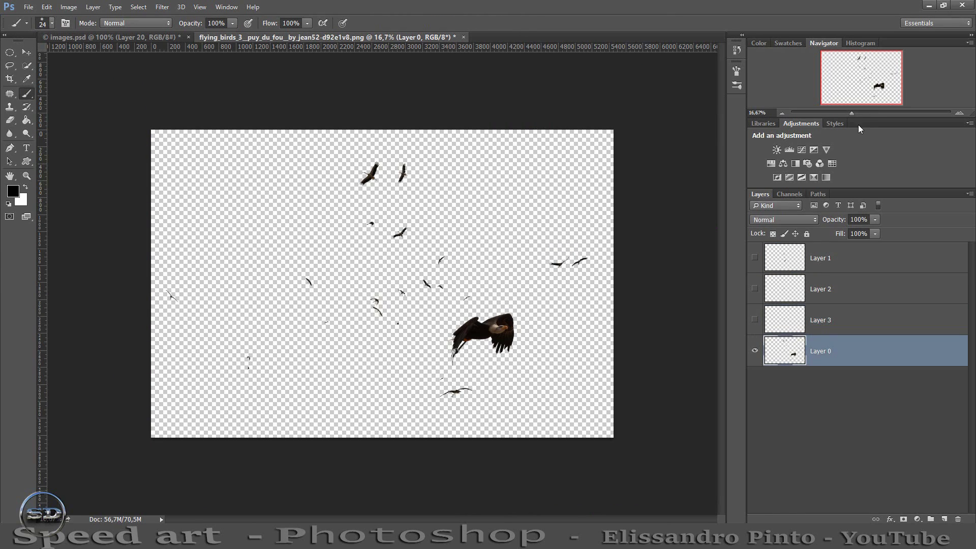
drag(855, 113, 855, 114)
key(l)
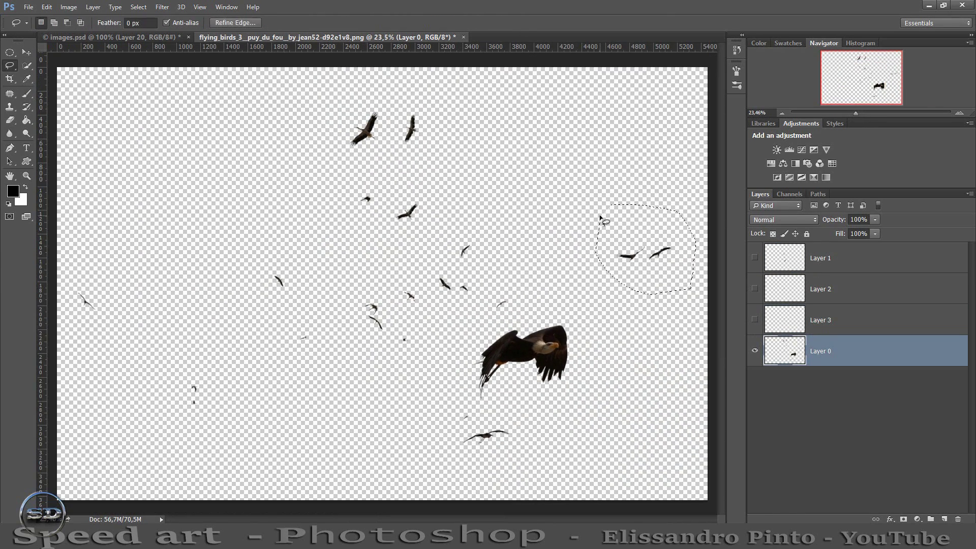
key(ctrl+shift+j)
drag(604, 221, 342, 250)
key(v)
mouse_move(164, 36)
mouse_down()
mouse_move(501, 188)
mouse_move(539, 223)
mouse_up()
drag(839, 234, 821, 234)
key(b)
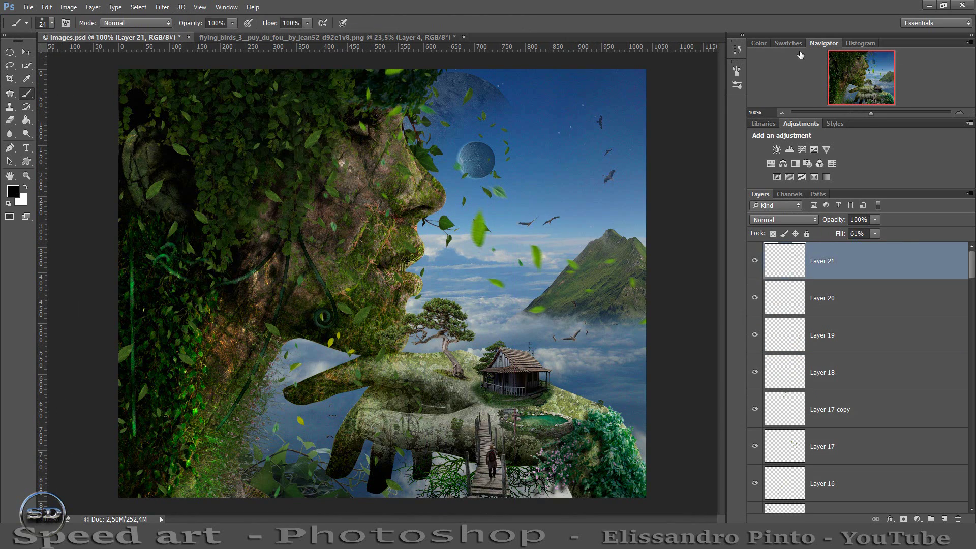
drag(871, 112, 872, 112)
Step: Close the flying birds document and add a Curves adjustment layer above the birds
click(261, 38)
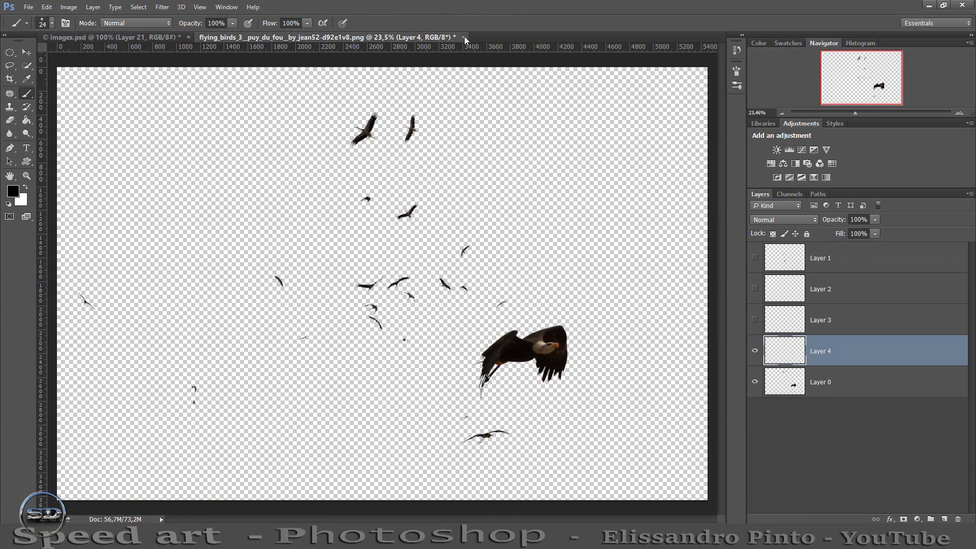
click(464, 37)
click(455, 203)
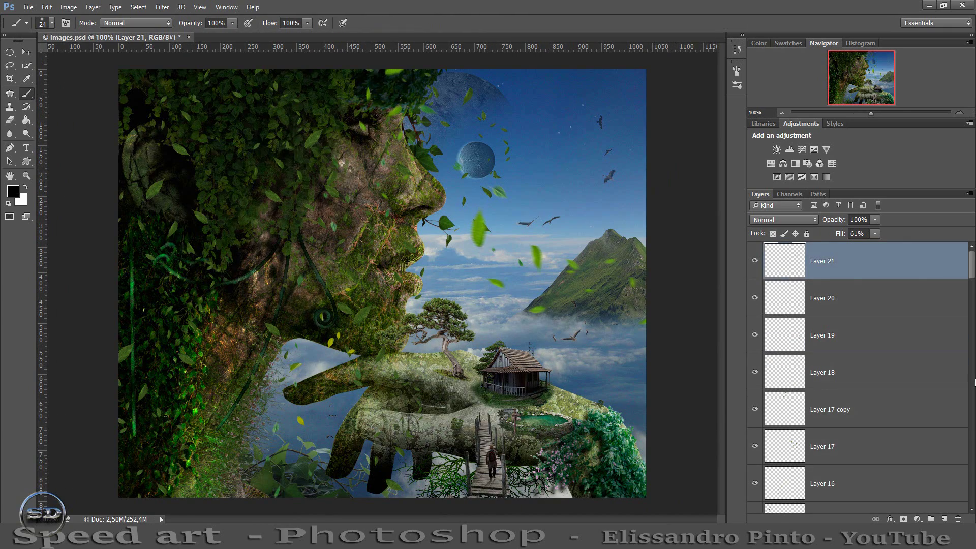
click(802, 150)
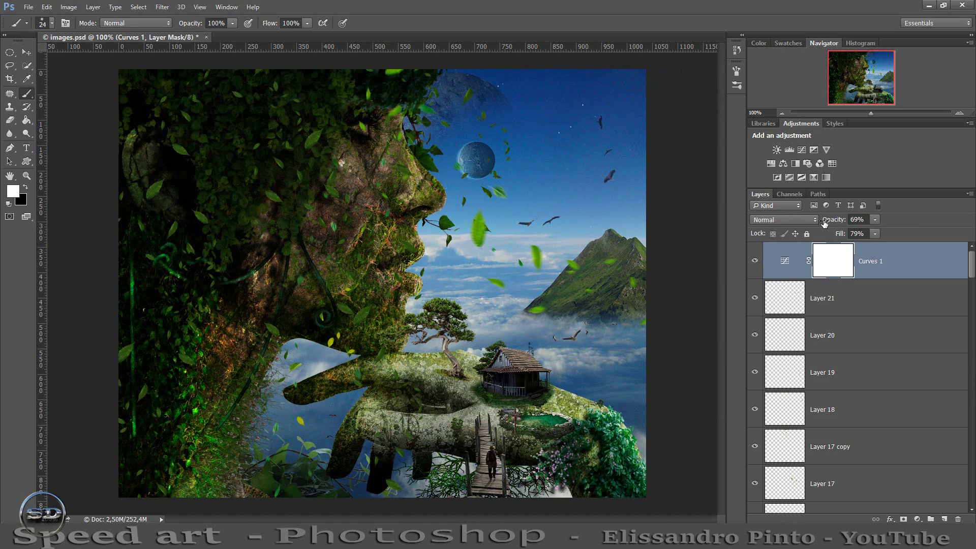
Step: Paint a broad white glow on a new layer set to Overlay at 78% fill
click(944, 520)
key(x)
key(bracketright)
key(bracketright)
key(bracketright)
click(501, 217)
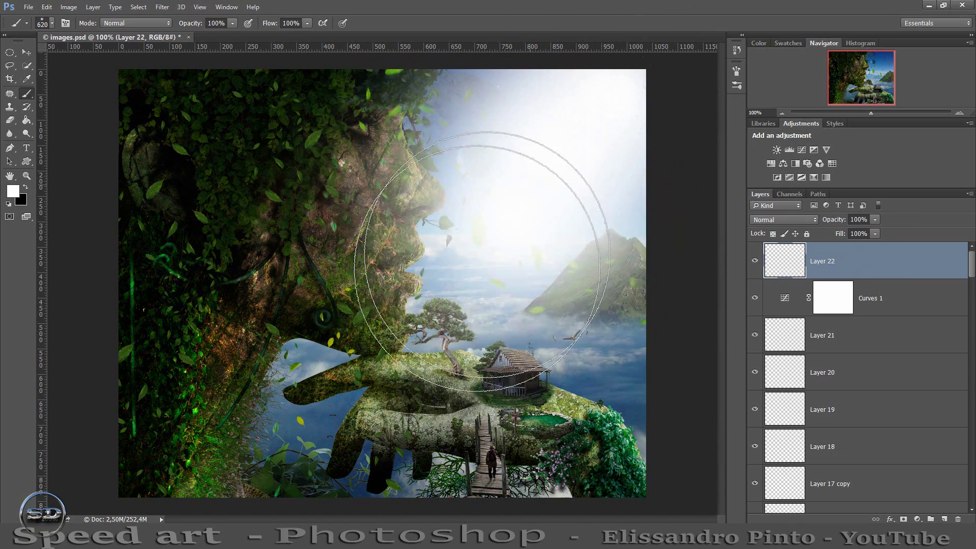
click(783, 220)
drag(840, 234, 829, 234)
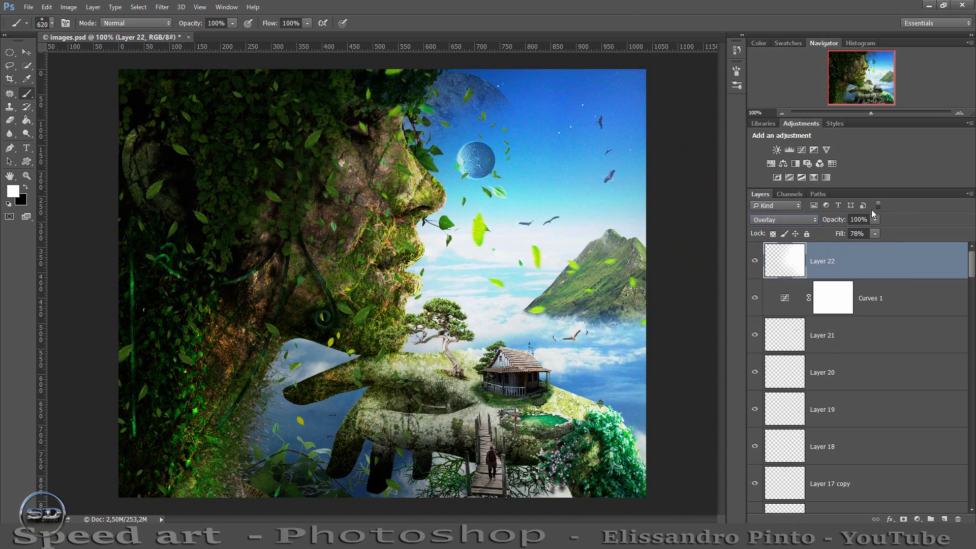
Step: Mask the glow away from the lower areas and add a Photo Filter adjustment layer
click(904, 519)
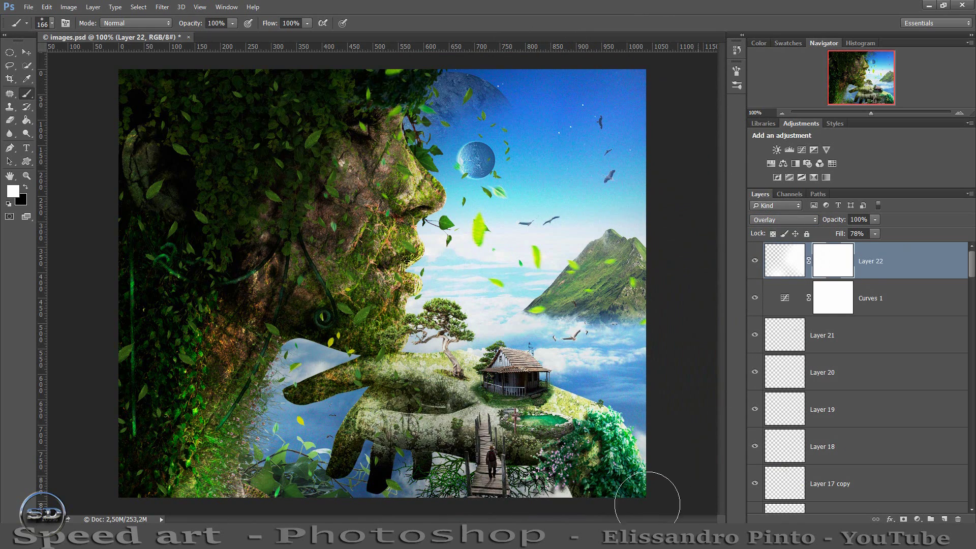
click(26, 186)
drag(355, 406, 607, 486)
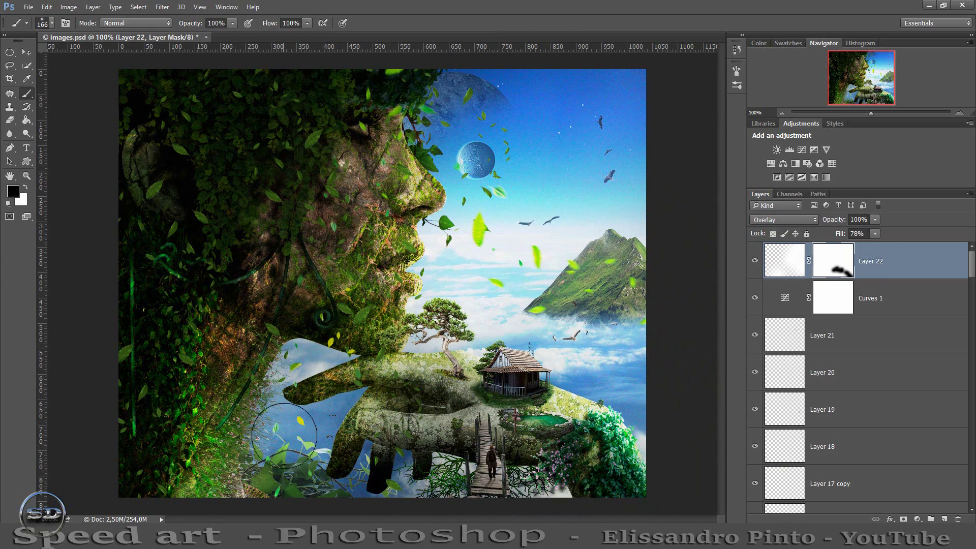
drag(270, 386, 326, 203)
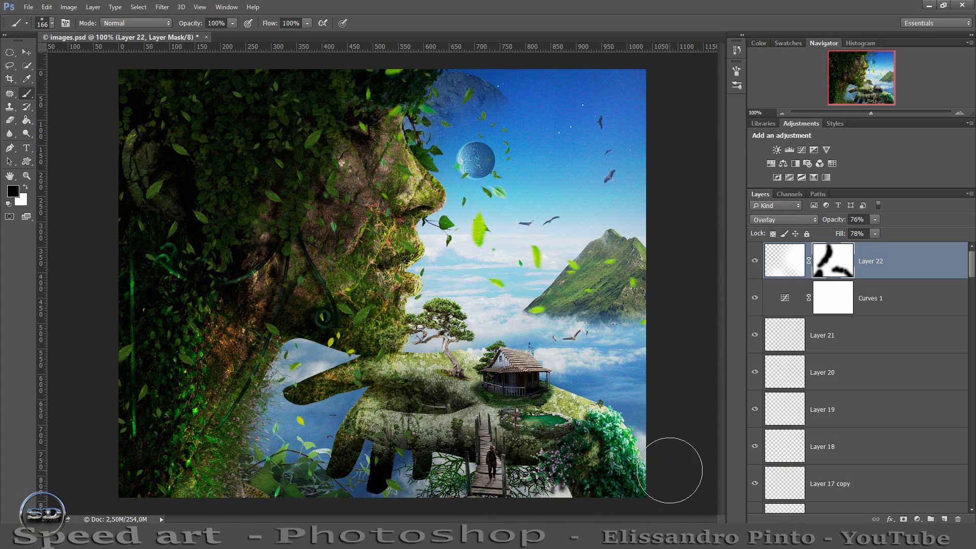
click(810, 163)
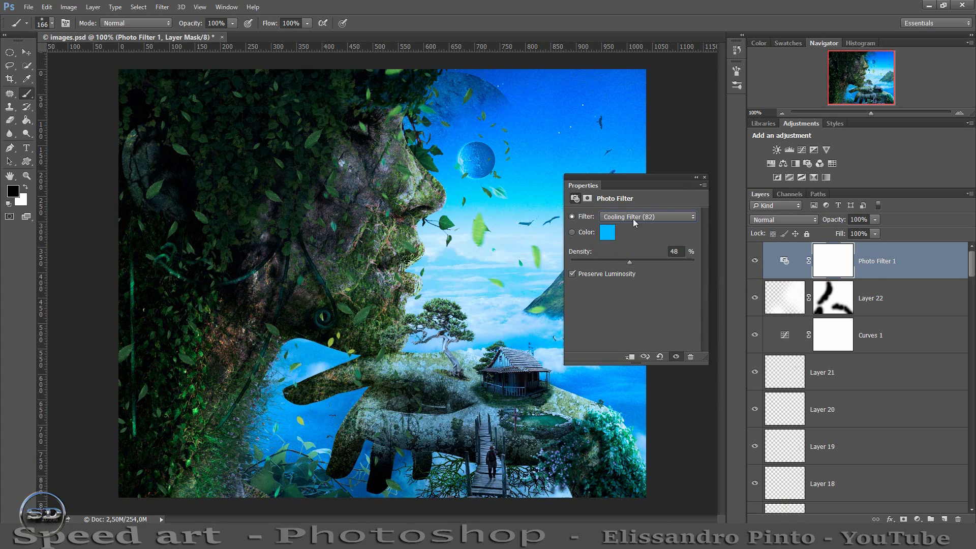
Step: Set the Photo Filter to Cooling Filter and add a Vibrance layer with lowered vibrance
click(705, 177)
click(826, 149)
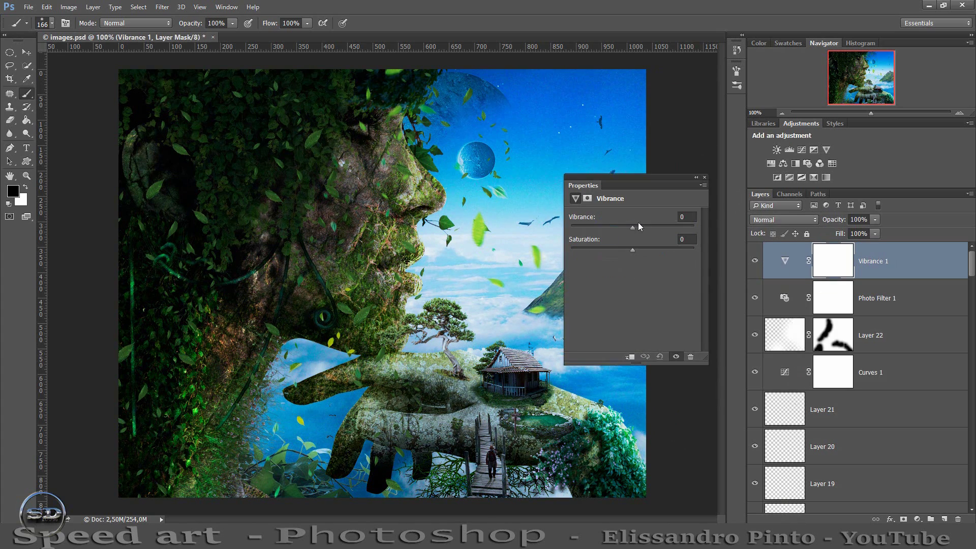
drag(633, 228, 586, 227)
click(705, 177)
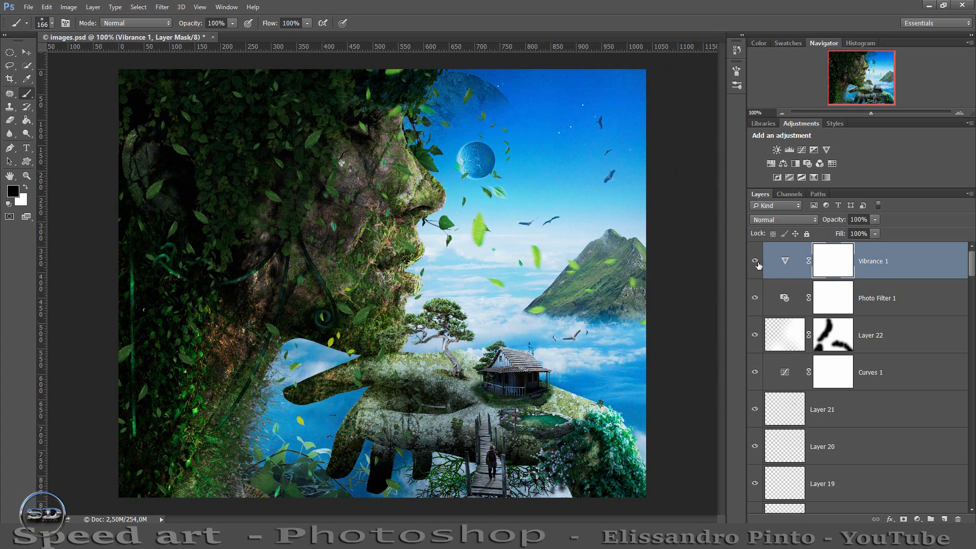
click(755, 261)
click(833, 163)
Step: Add a Color Lookup layer using 3Strip.look at 64% fill
click(660, 216)
click(661, 235)
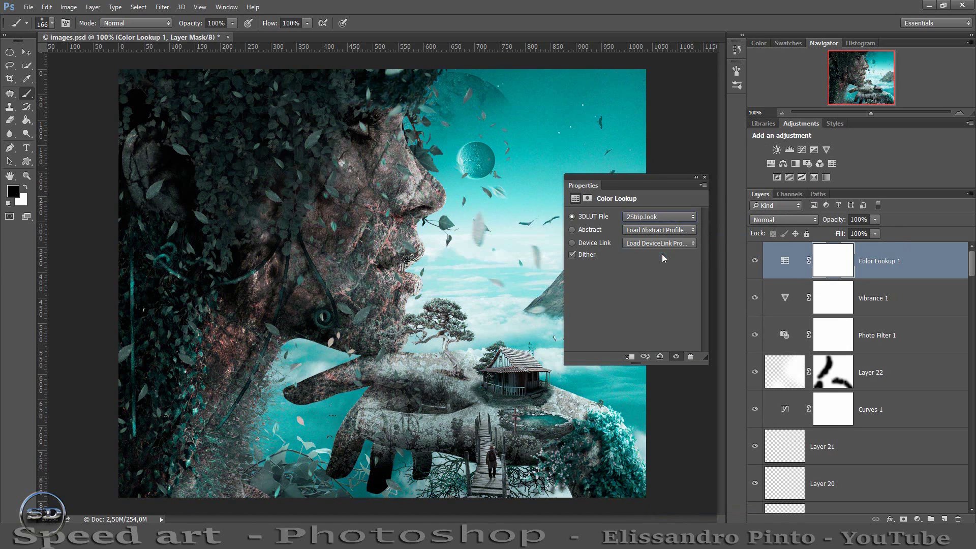
key(Down)
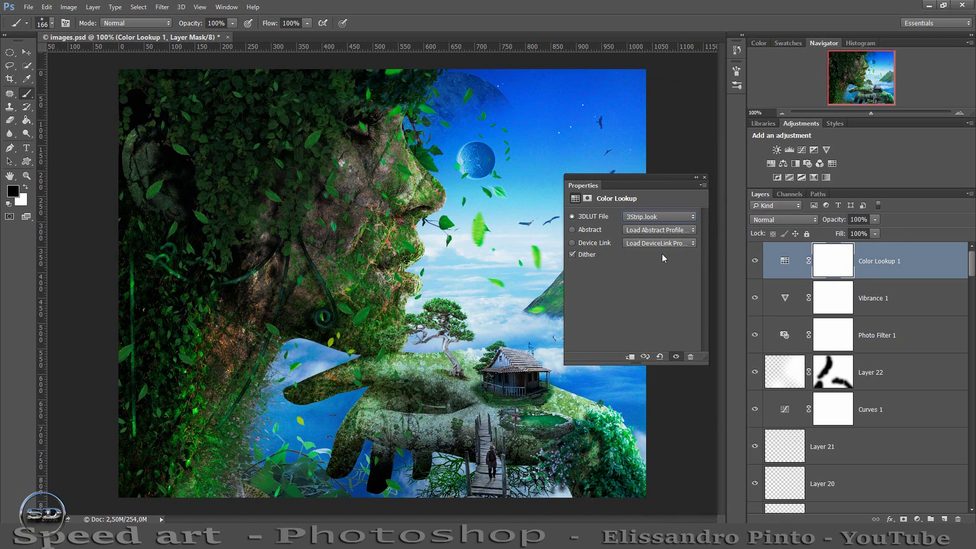
click(704, 177)
drag(842, 234, 825, 235)
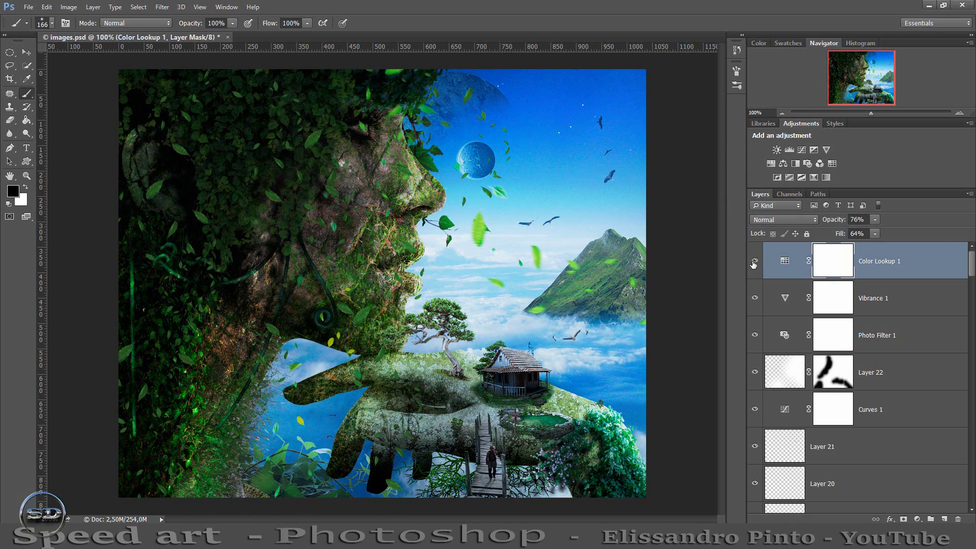
Step: Add a second Color Lookup set to Moonlight.3DL with reduced fill
click(833, 163)
click(660, 217)
click(646, 235)
key(Down)
key(Down)
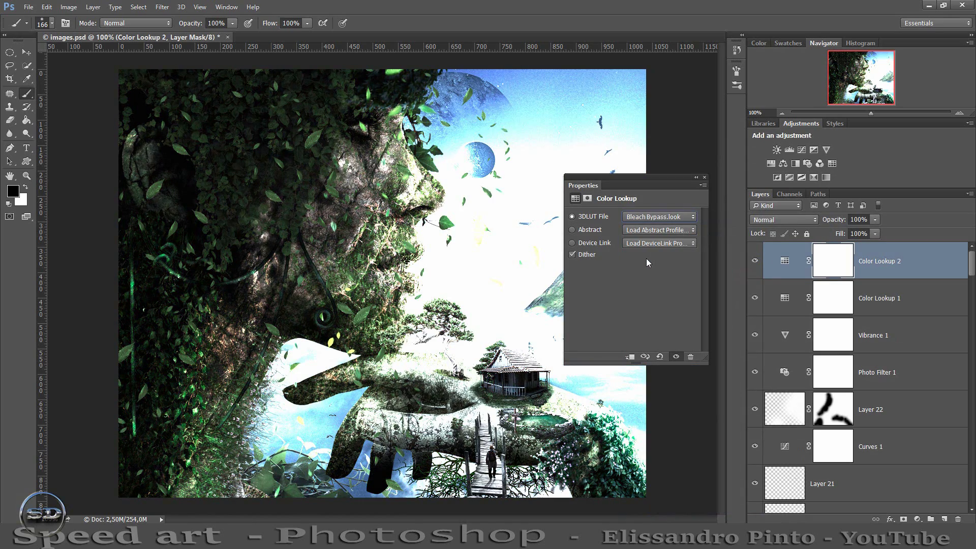
key(Down)
key(Down)
key(Down)
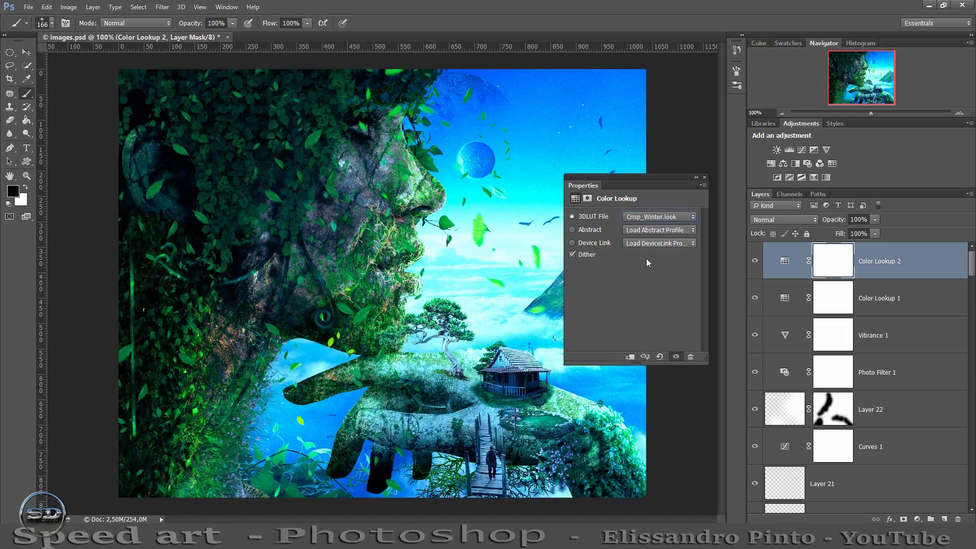
key(Down)
key(Down)
key(Down)
key(Down)
key(Down)
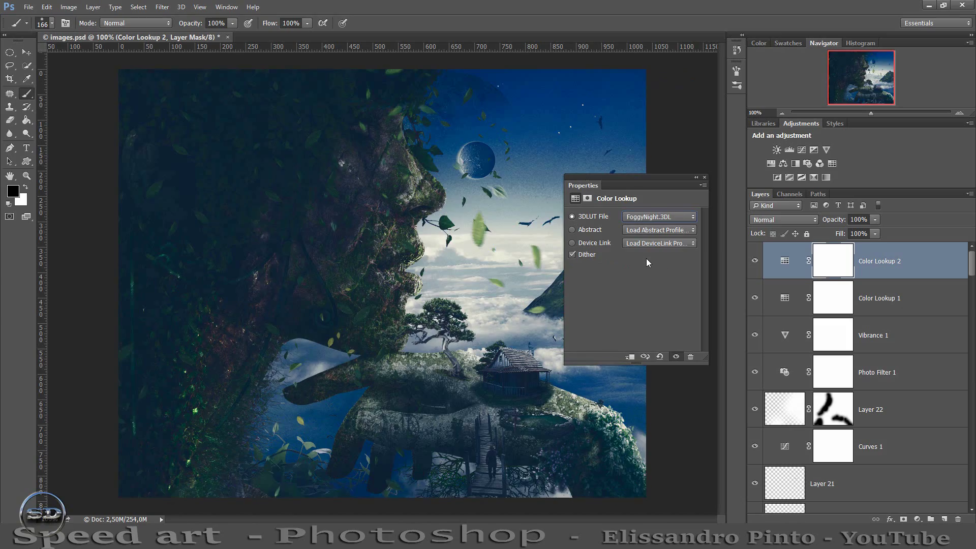
key(Down)
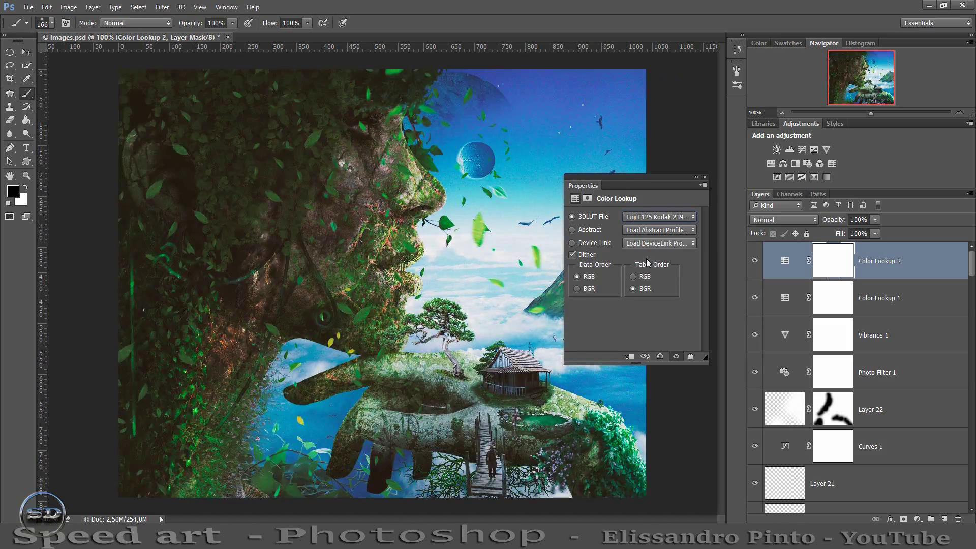
key(Down)
key(Down)
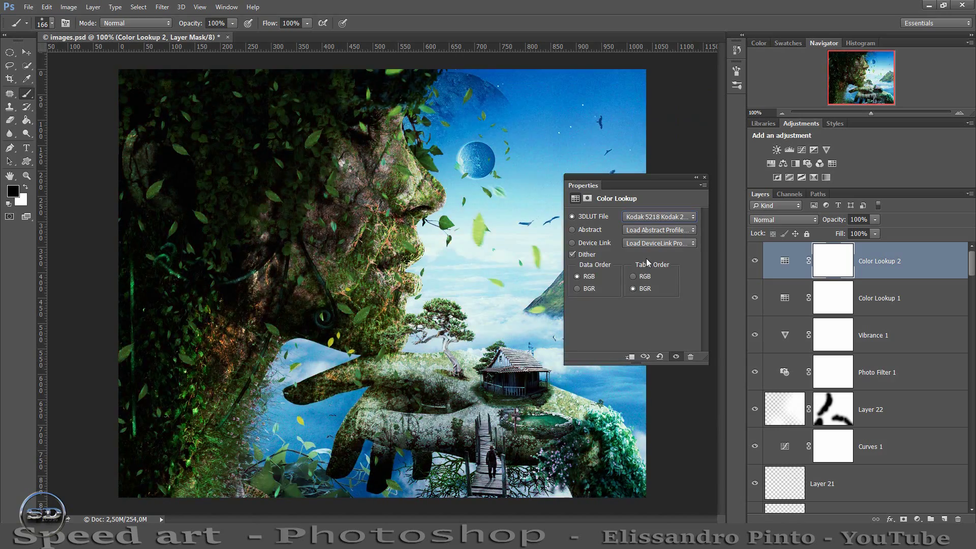
key(Down)
click(705, 177)
drag(838, 234, 830, 237)
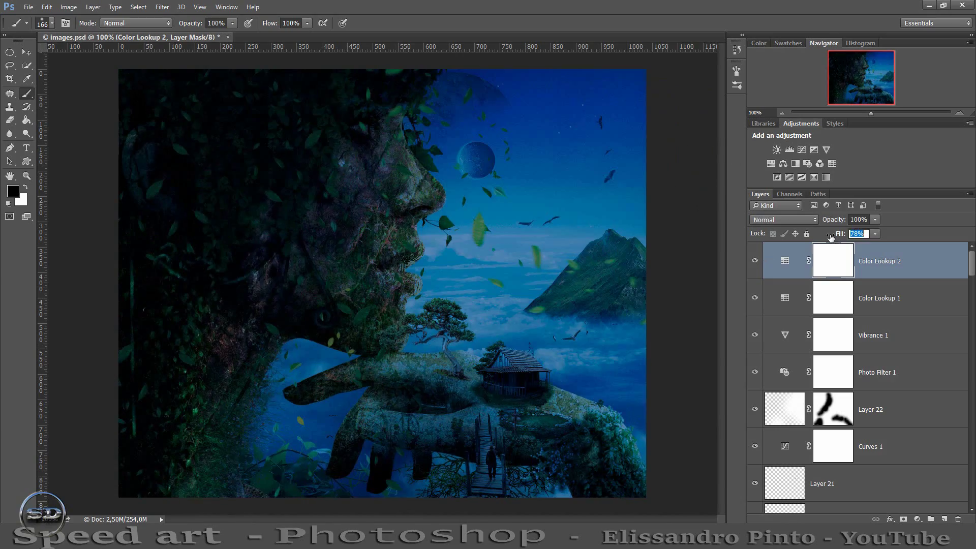
Step: Add a third Color Lookup with filmstock_50.3dl, painting its effect off the top-left
click(832, 163)
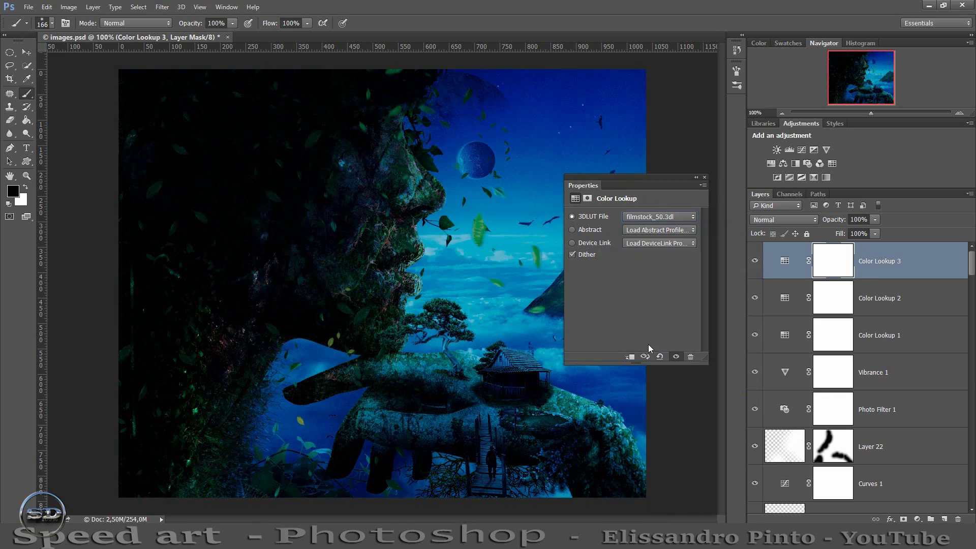
click(704, 177)
drag(186, 360, 285, 127)
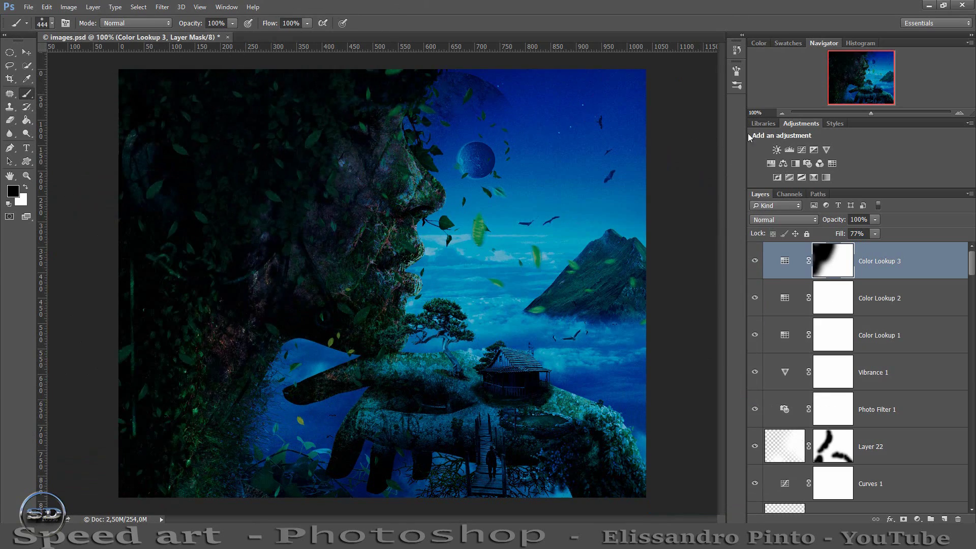
Step: Group the two newer lookups, mask the group's centre and set it to 59% opacity
shift+click(872, 314)
key(ctrl+g)
click(904, 519)
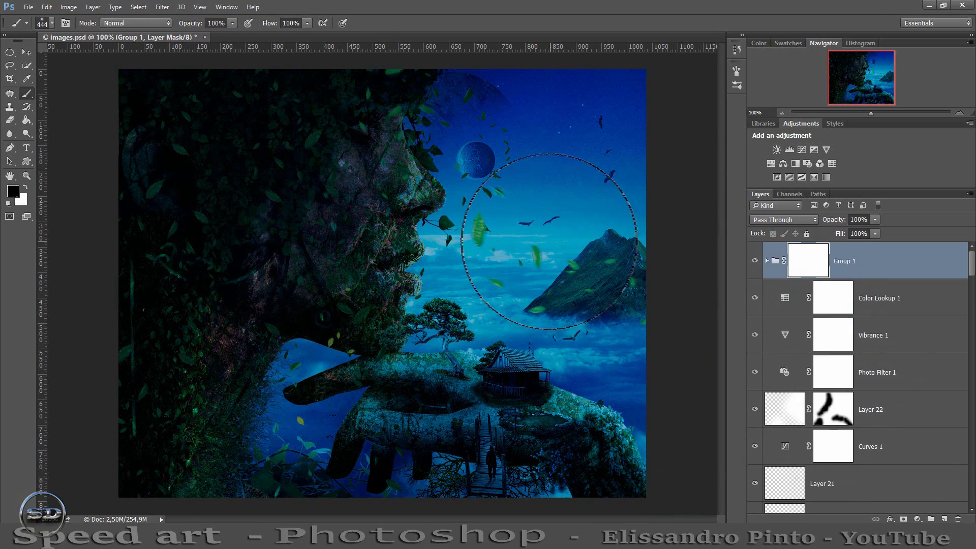
drag(483, 127, 483, 406)
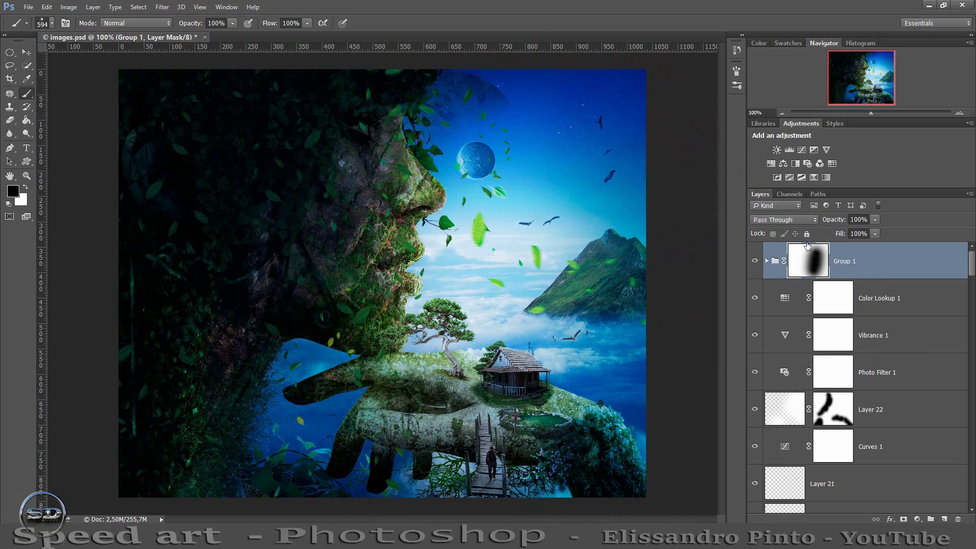
click(755, 261)
click(755, 260)
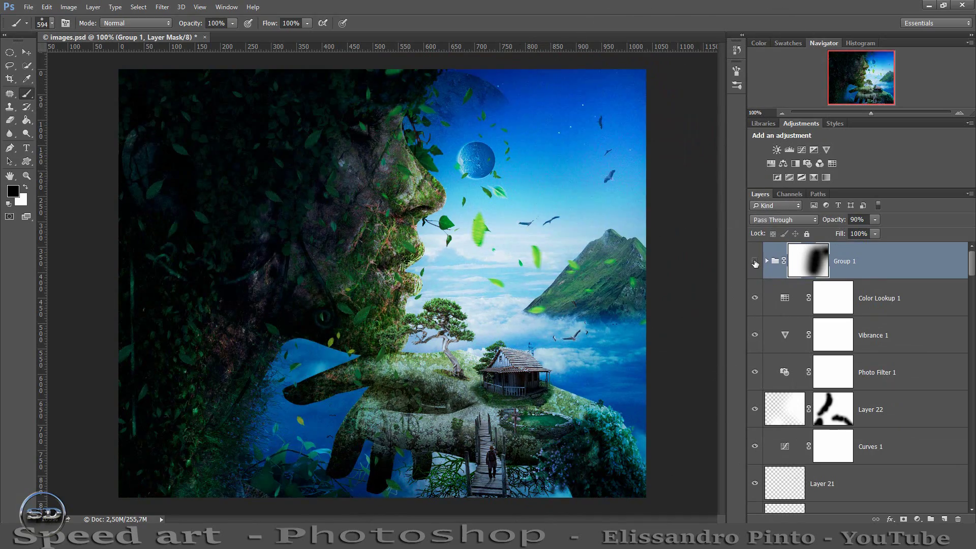
text(59)
click(755, 262)
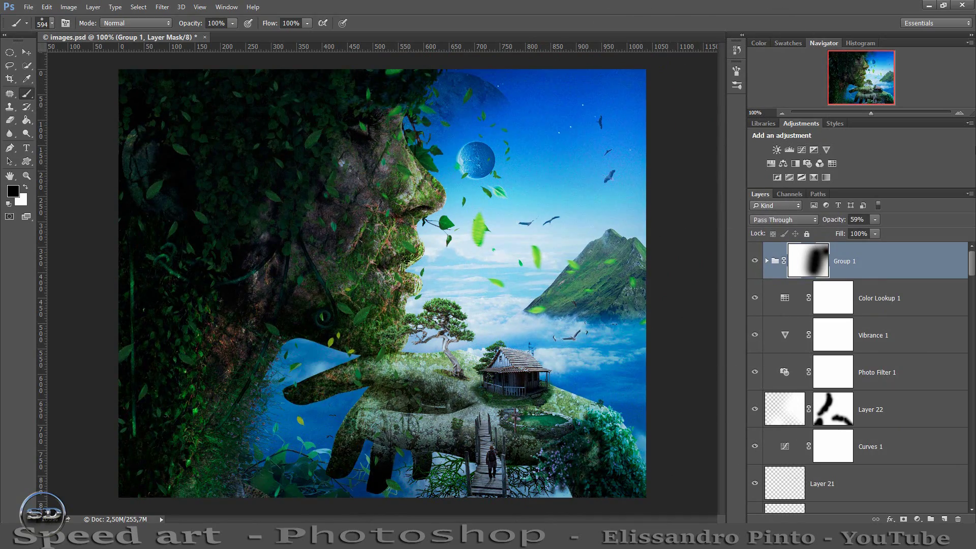
Step: Stamp the visible layers, duplicate the stamp and render a Lens Flare on it
key(ctrl+shift+alt+e)
key(ctrl+j)
key(x)
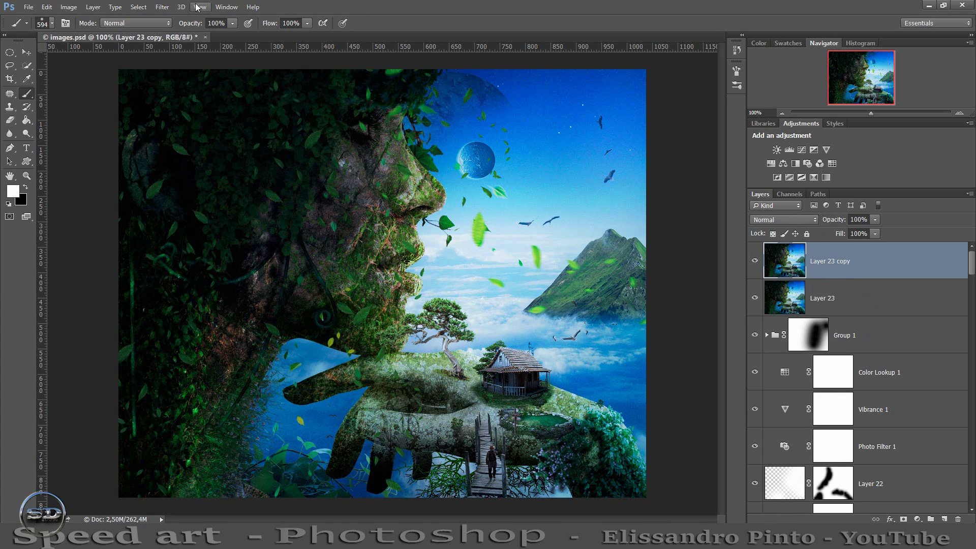
click(163, 7)
mouse_move(175, 233)
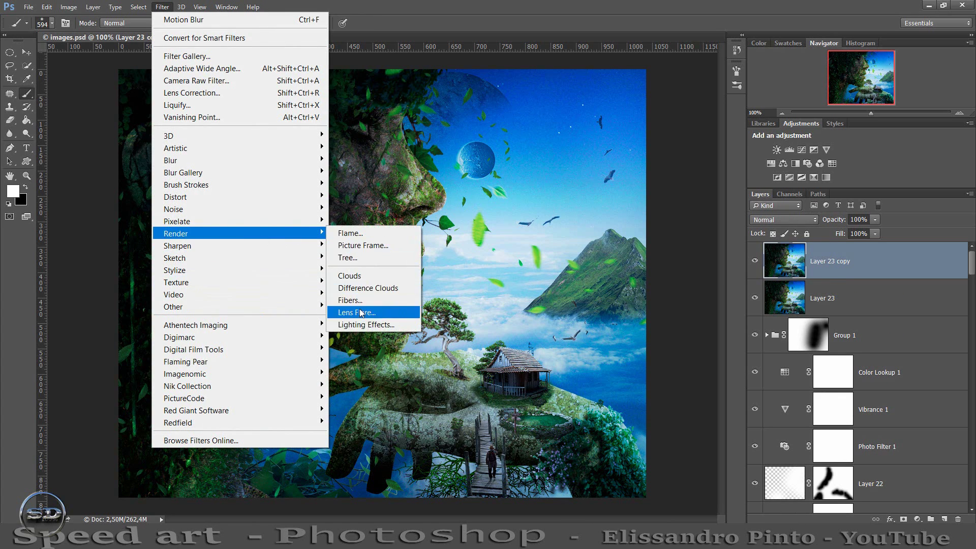
click(362, 313)
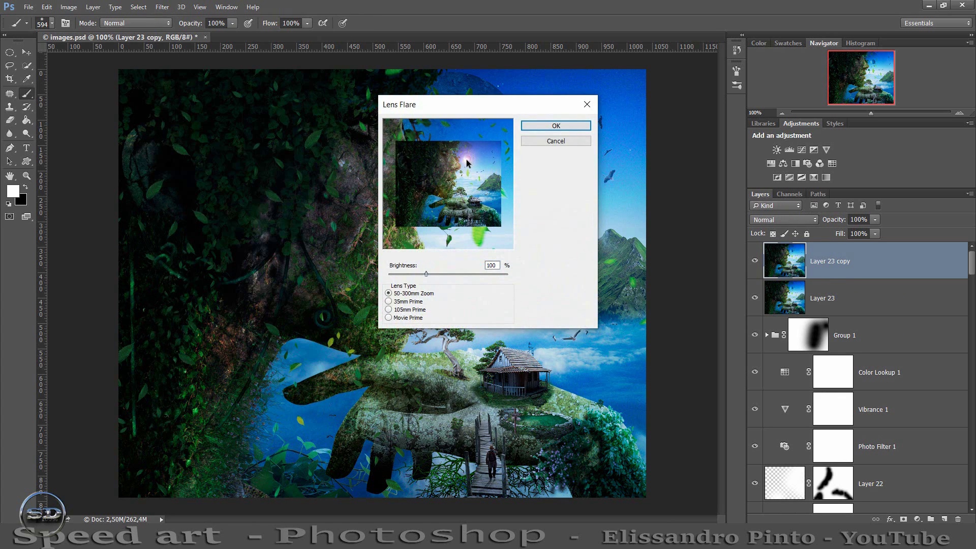
click(539, 126)
Step: Set the flare layer to 76% fill, mask the glow off the mouth, and stamp again
drag(839, 234, 827, 234)
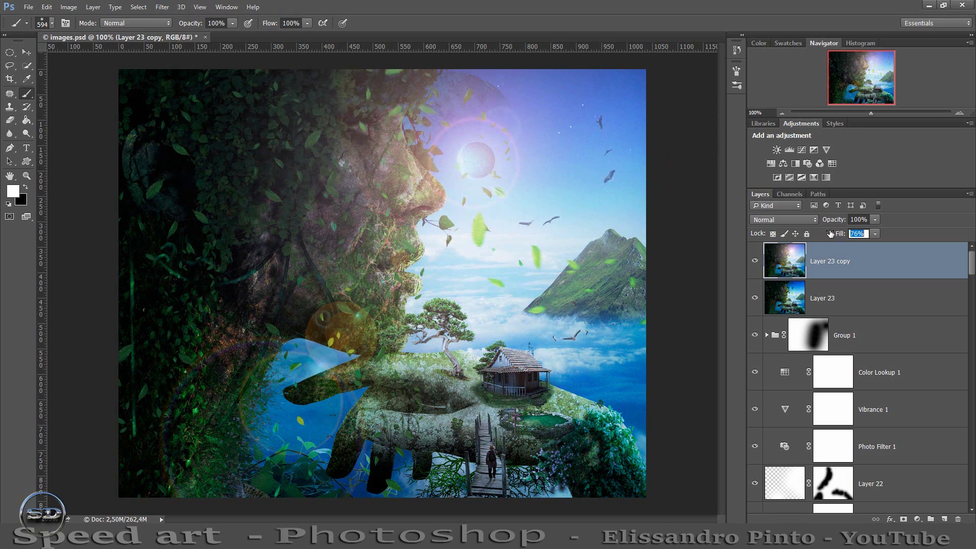
click(903, 519)
key(x)
drag(305, 285, 351, 316)
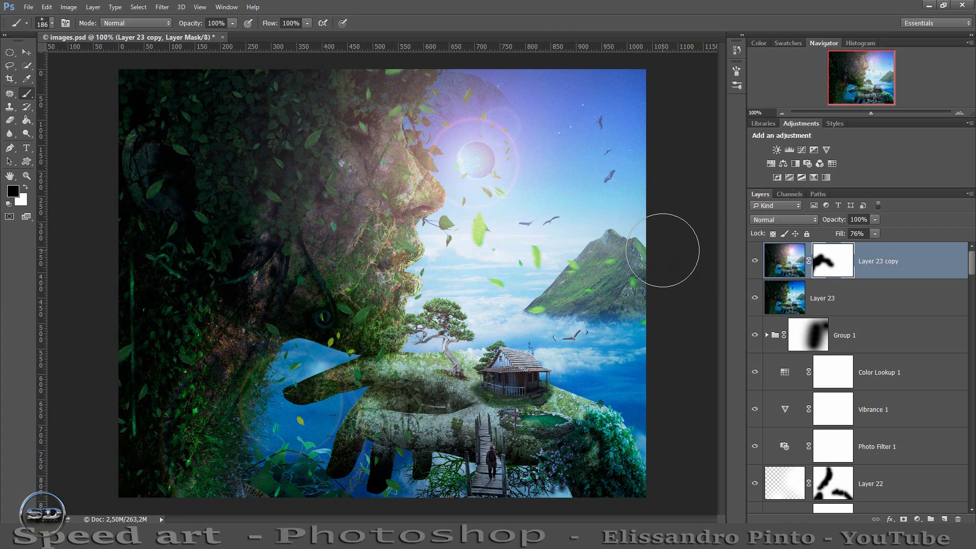
key(ctrl+shift+alt+e)
key(x)
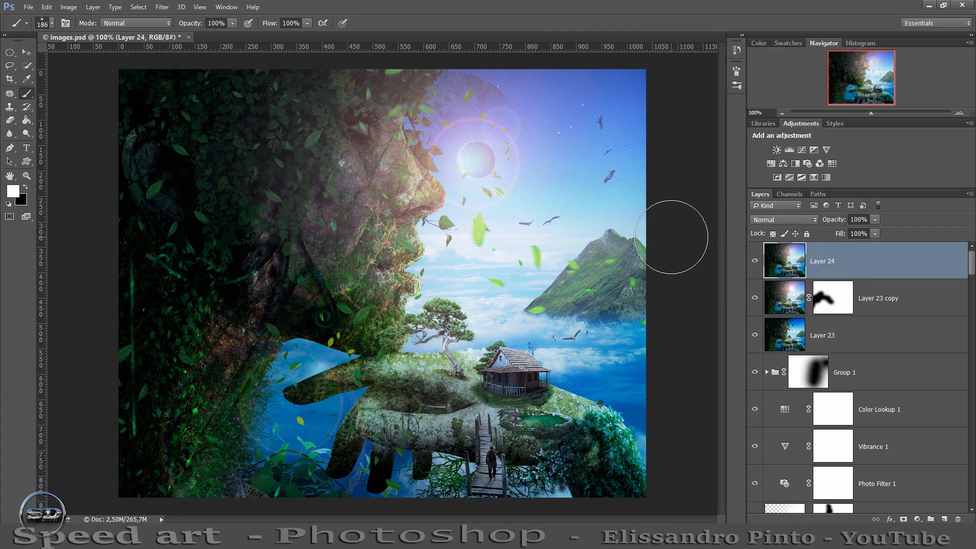
Step: Brighten Layer 24 in Camera Raw, fade it to 55% opacity and 62% fill, and stamp Layer 25
click(163, 7)
click(261, 78)
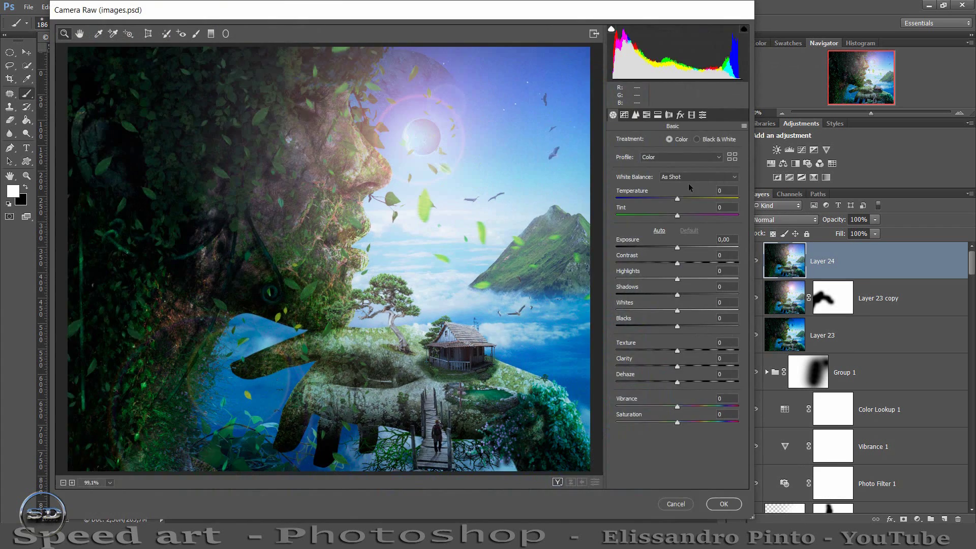
drag(677, 247, 685, 261)
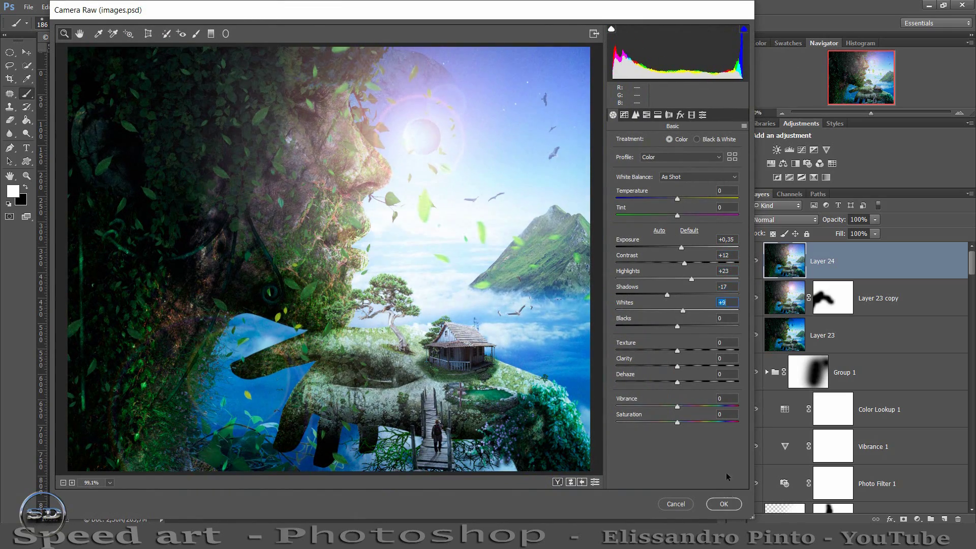
click(724, 504)
drag(840, 233, 821, 233)
drag(834, 219, 811, 219)
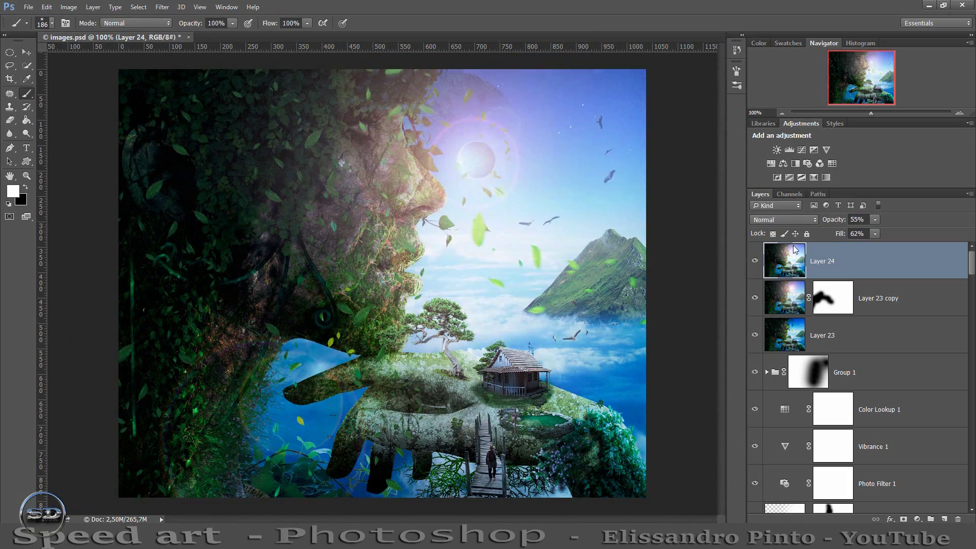
key(ctrl+shift+alt+e)
Step: In Color Efex Pro 4, set Cross Balance to the Tungsten To Daylight (1) preset
click(162, 7)
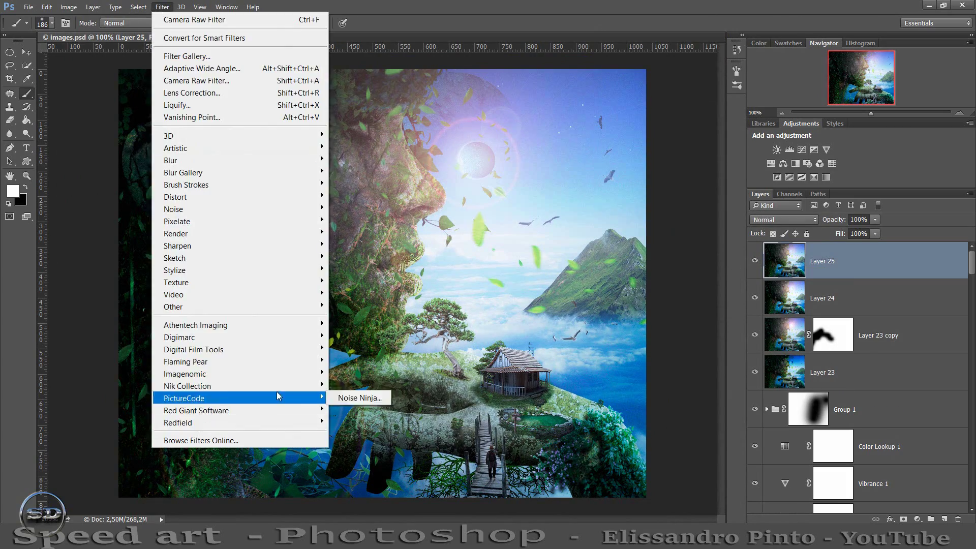
click(356, 395)
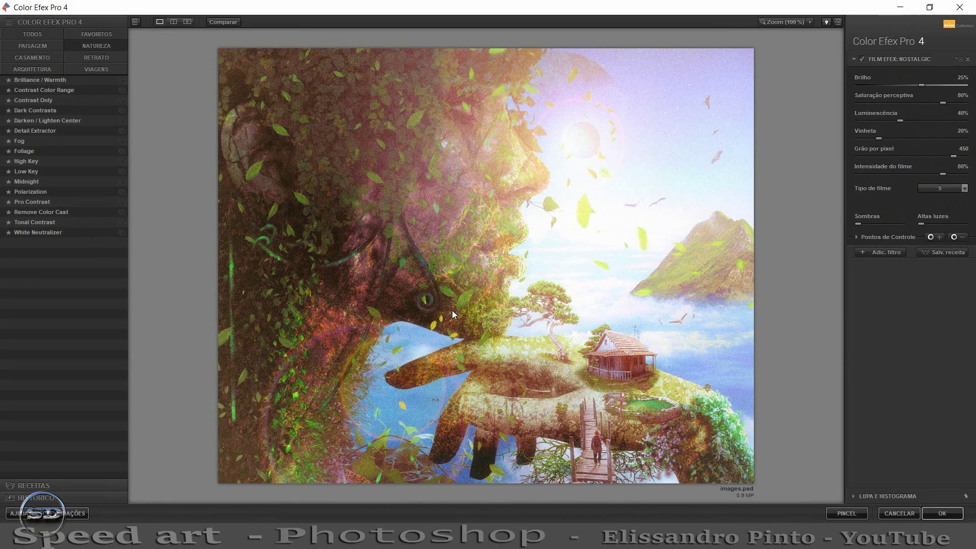
click(36, 34)
click(44, 133)
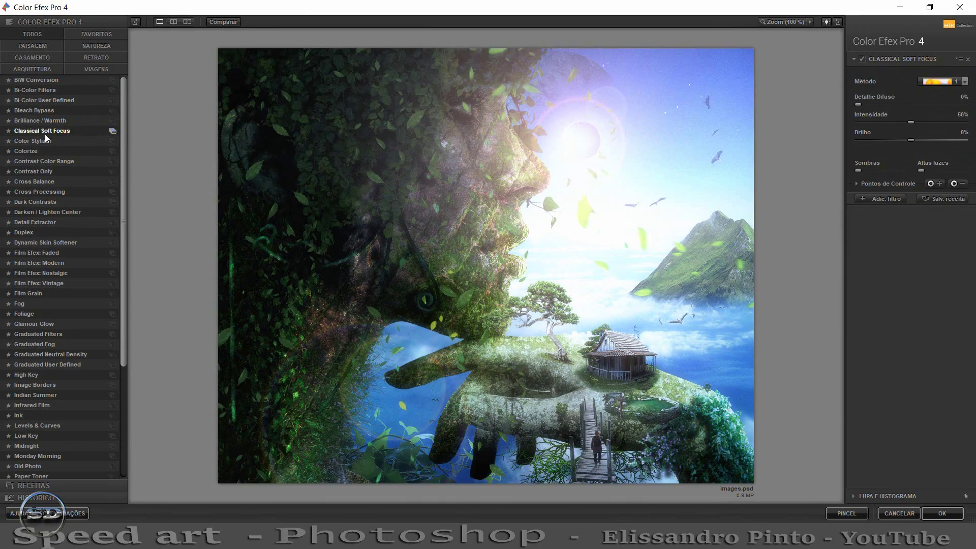
click(22, 203)
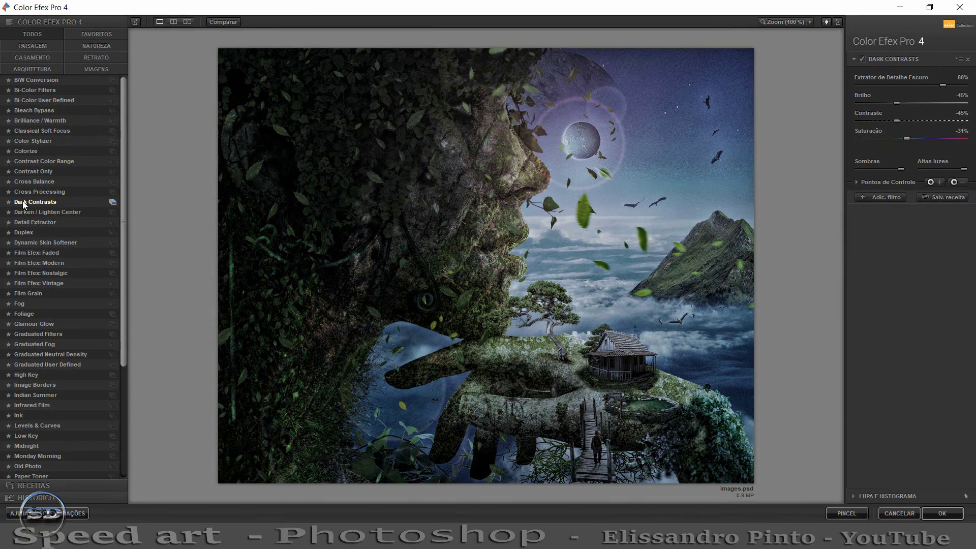
click(33, 182)
click(908, 82)
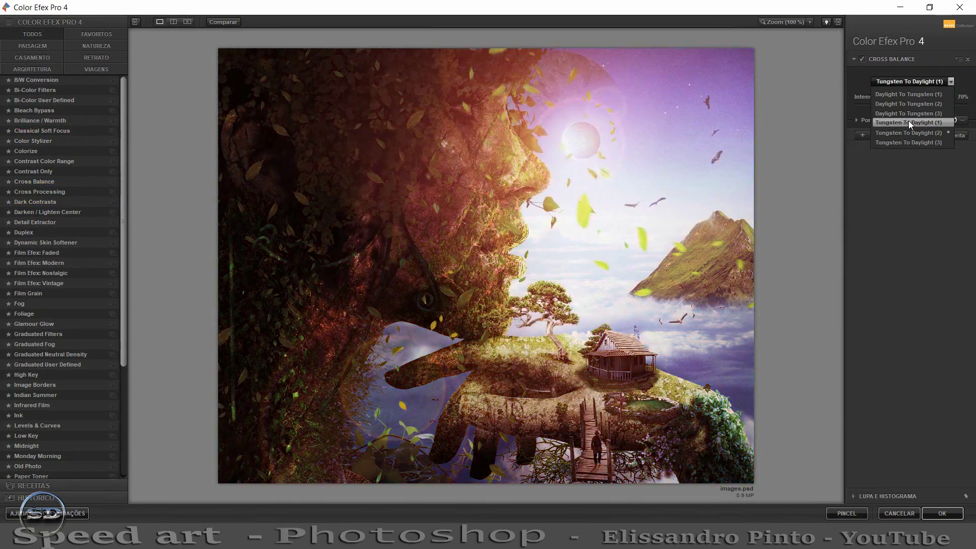
click(895, 123)
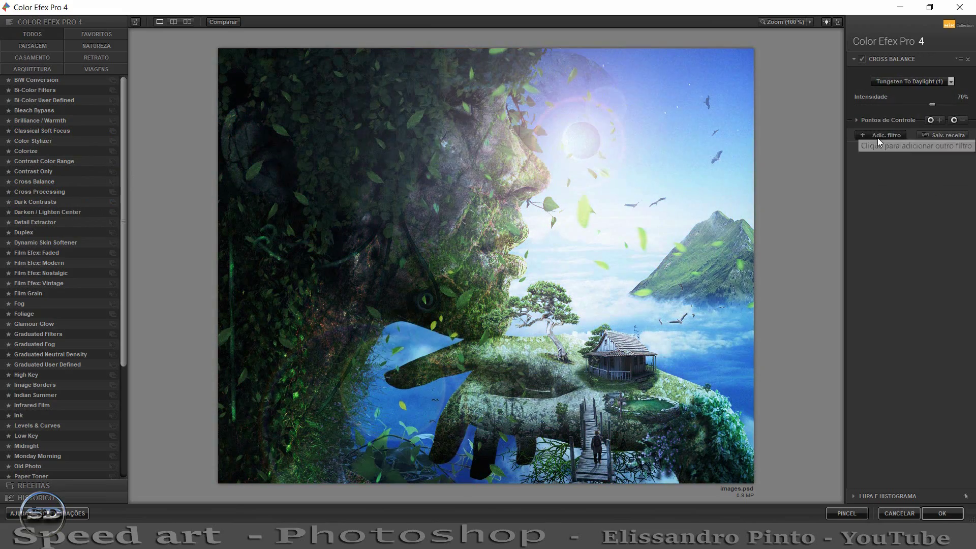
Step: Stack a second filter, trying Cross Processing, Color Stylizer and Brilliance/Warmth, then apply
click(878, 137)
click(33, 191)
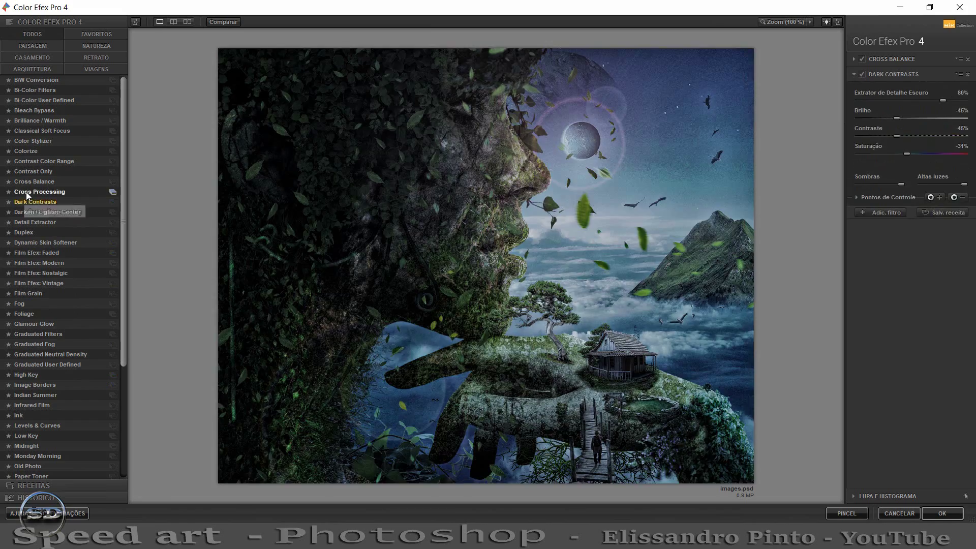
click(951, 97)
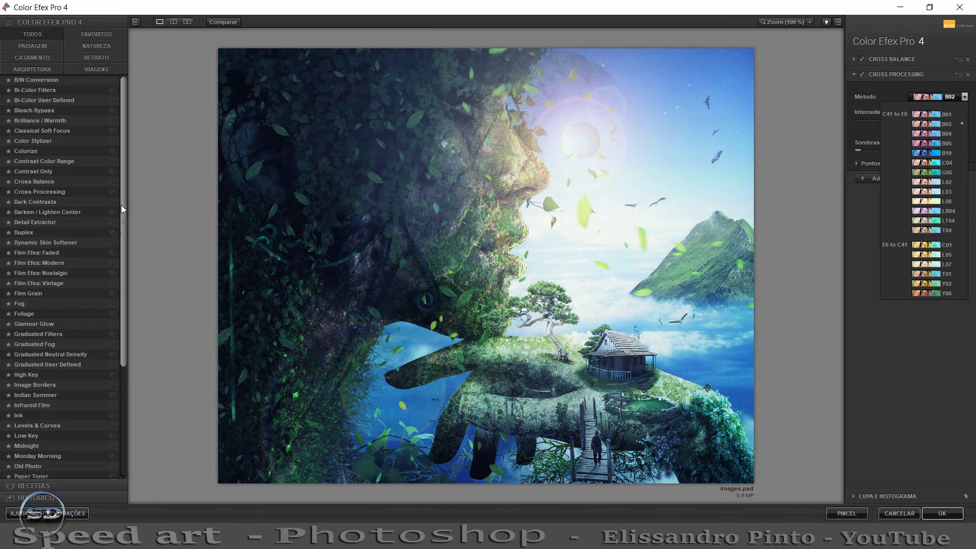
click(22, 142)
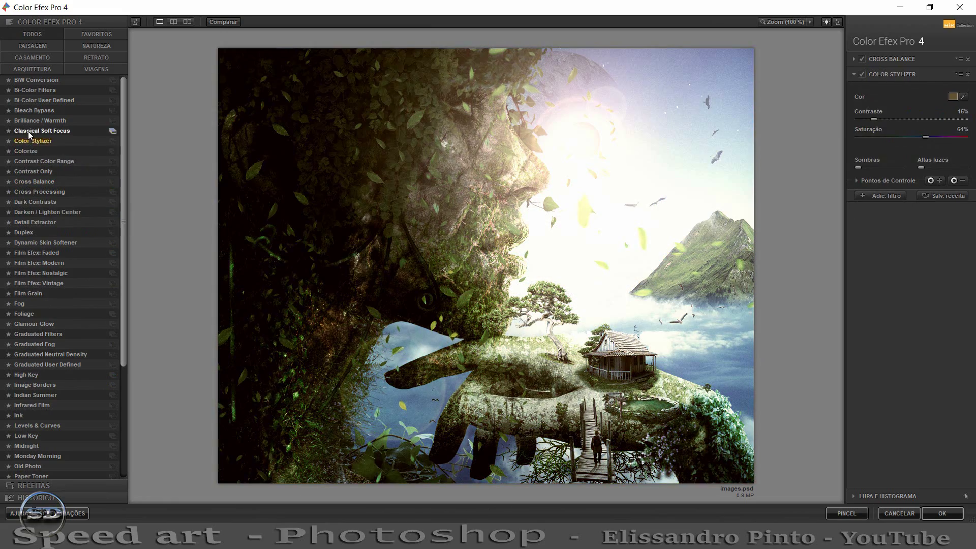
click(26, 121)
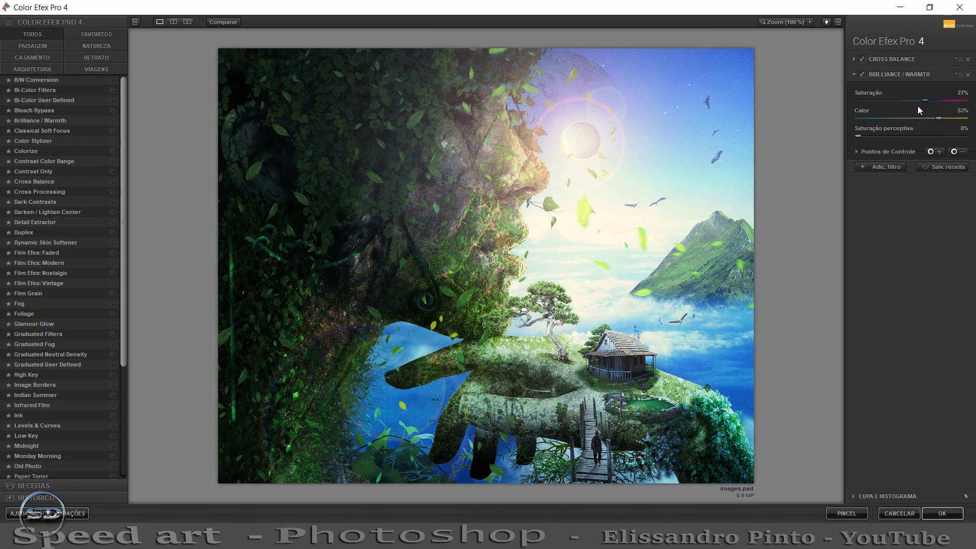
click(41, 131)
click(942, 513)
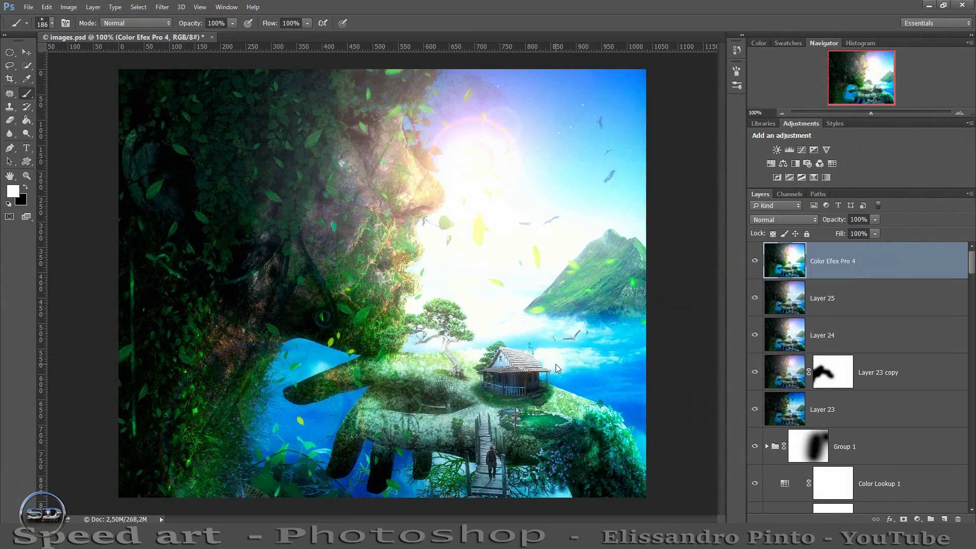
Step: Mask the Color Efex layer over the sun glare and lower its fill to 63%
key(bracketright)
key(bracketright)
key(bracketright)
drag(502, 131, 466, 71)
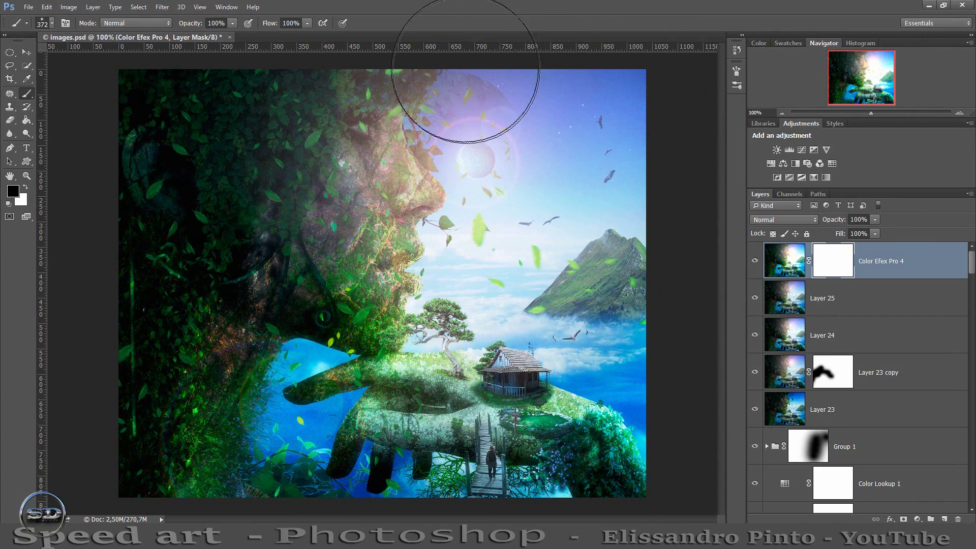
click(755, 261)
drag(840, 233, 821, 233)
key(bracketleft)
key(bracketleft)
key(bracketleft)
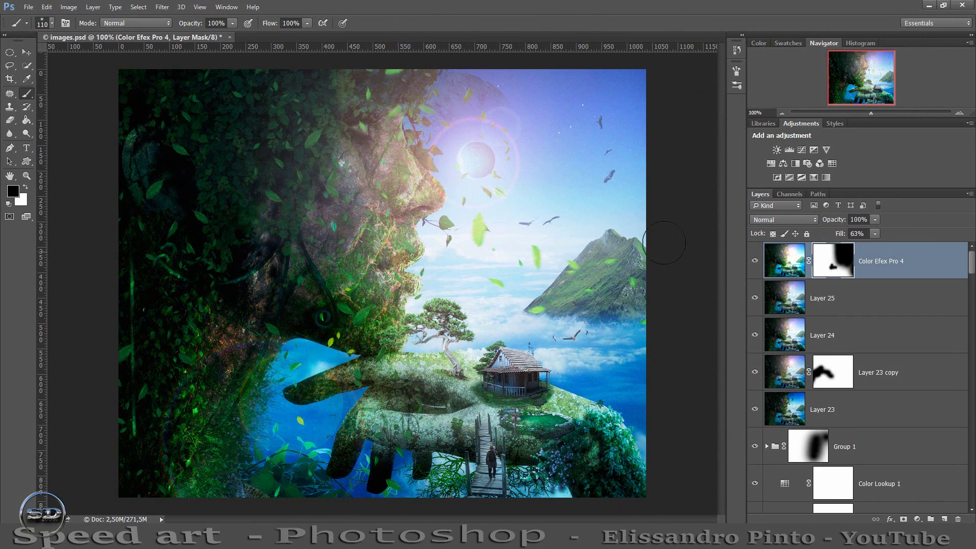
Step: Stamp a merged copy, sharpen it with High Pass in Overlay mode, and stamp again
key(ctrl+shift+alt+e)
key(x)
click(162, 7)
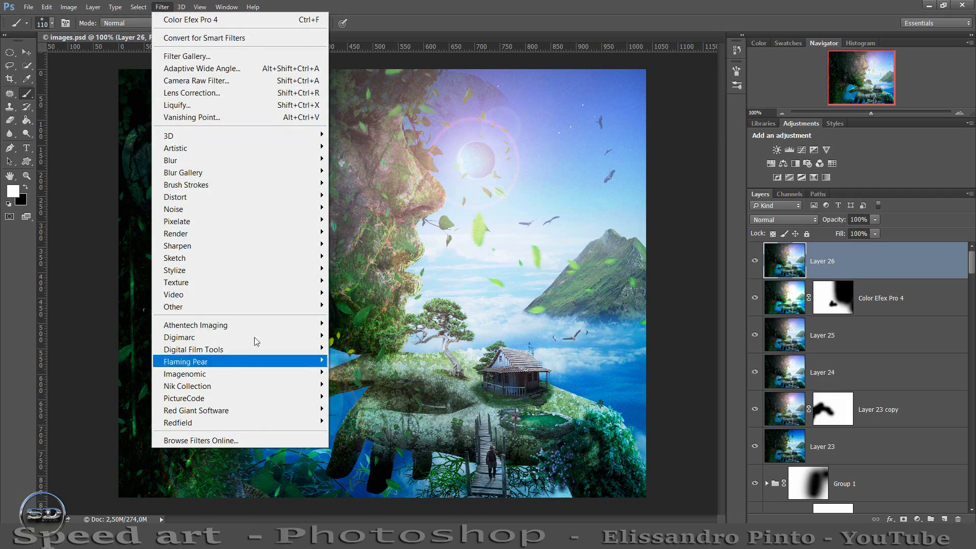
click(356, 319)
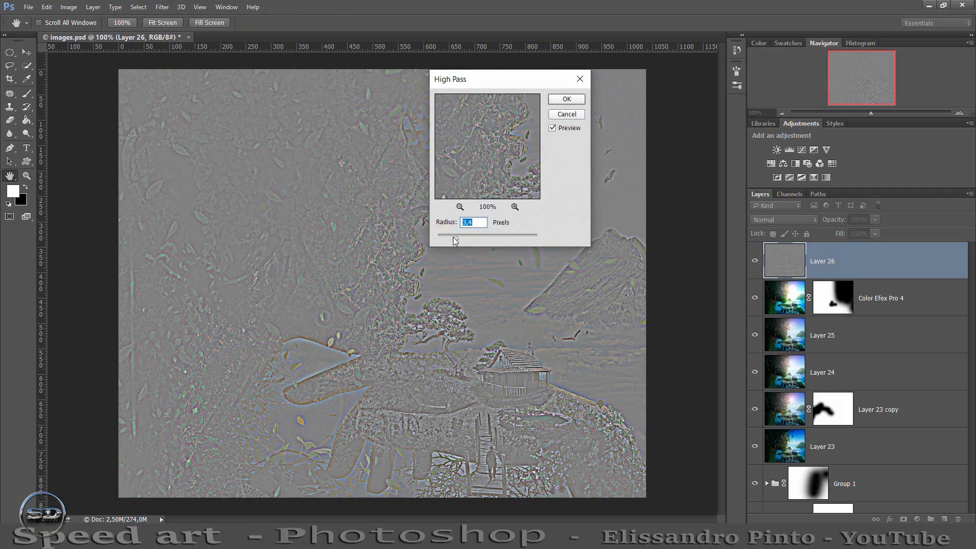
click(561, 99)
click(784, 219)
click(763, 298)
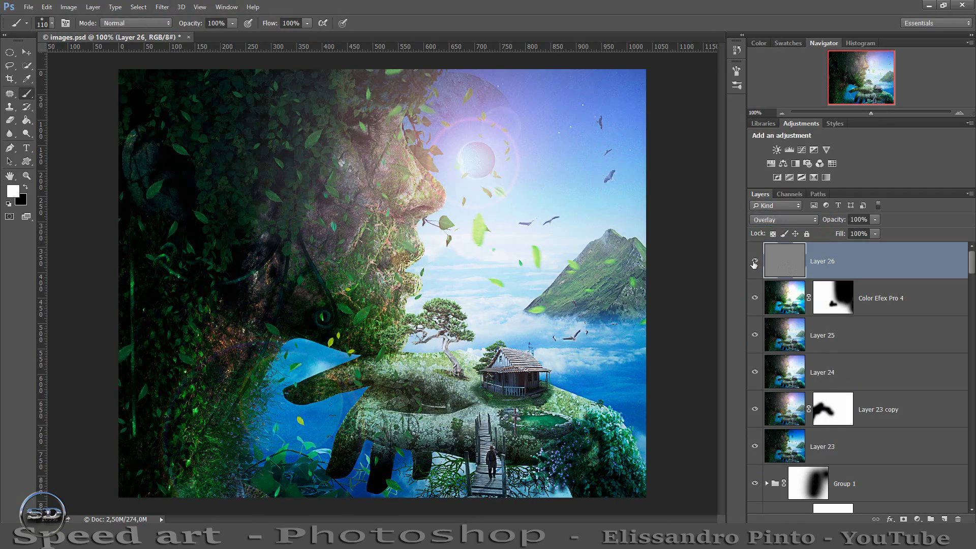
mouse_move(874, 113)
mouse_down()
mouse_move(888, 113)
mouse_move(867, 116)
mouse_up()
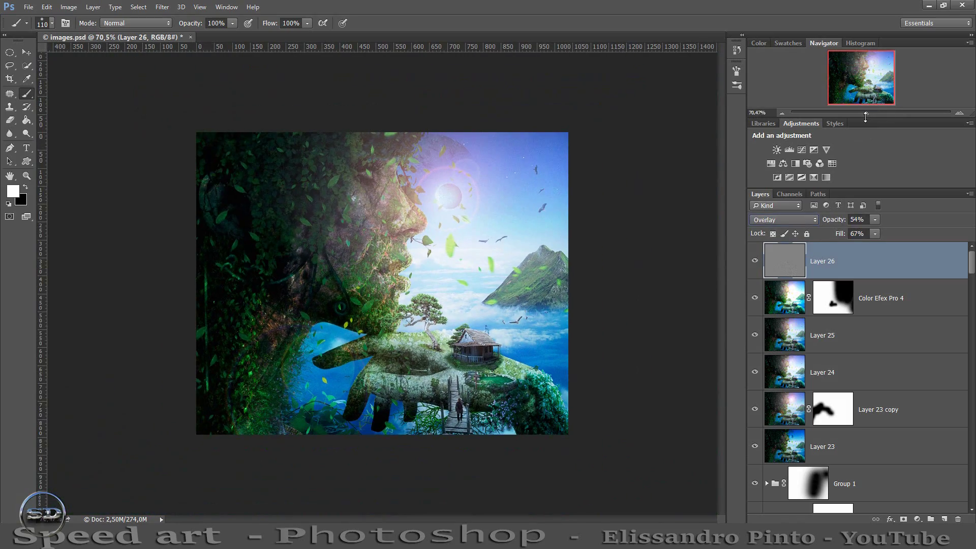
key(ctrl+shift+alt+e)
Step: Apply the Knoll Light Factory vortex bright flare after trying other presets, then duplicate the layer
click(161, 7)
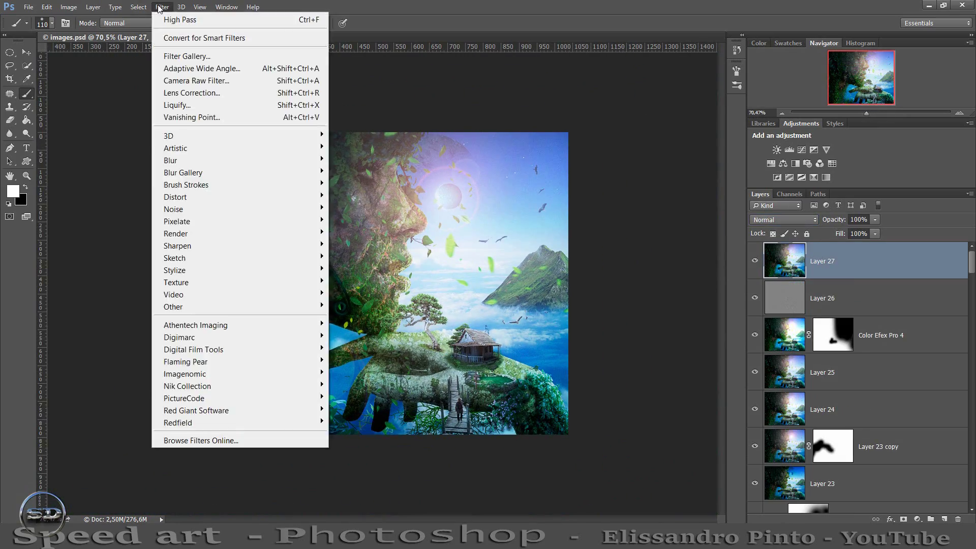
click(371, 410)
click(72, 92)
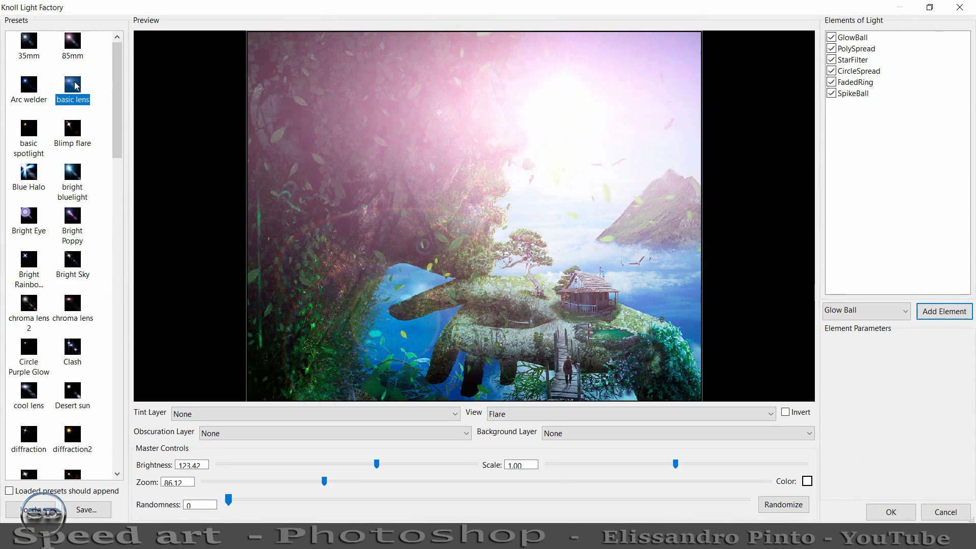
scroll(93, 453, down, 10)
click(72, 326)
mouse_move(384, 464)
mouse_down()
mouse_move(307, 465)
mouse_move(338, 464)
mouse_up()
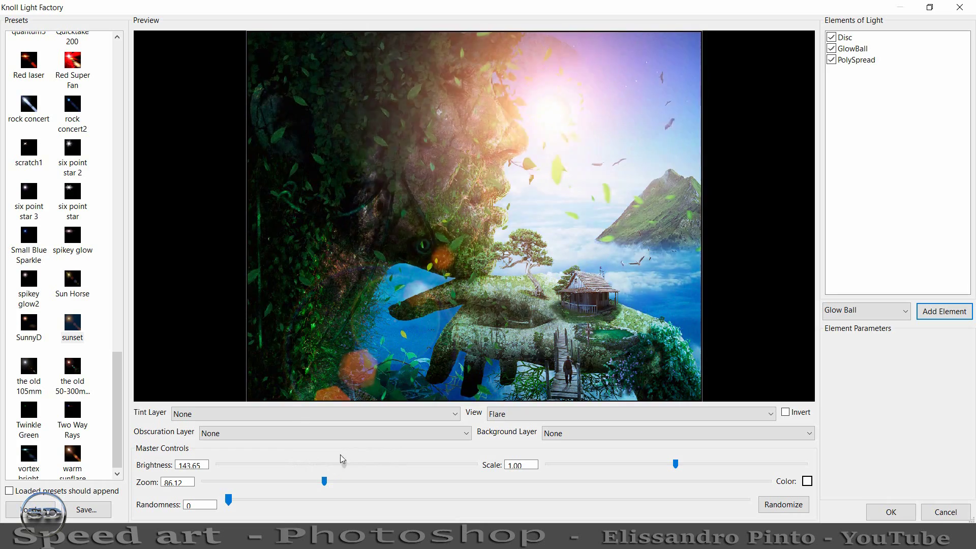
click(29, 453)
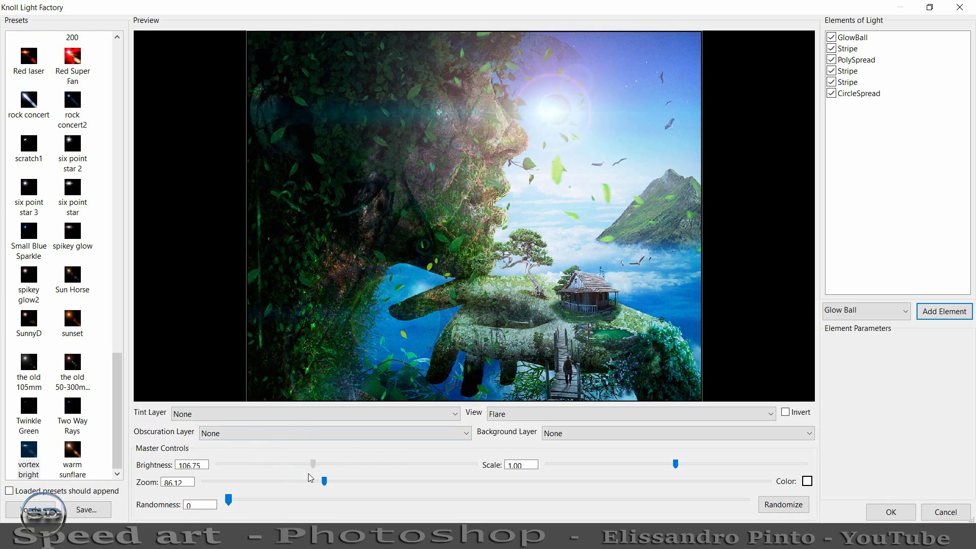
key(Return)
key(ctrl+j)
click(162, 6)
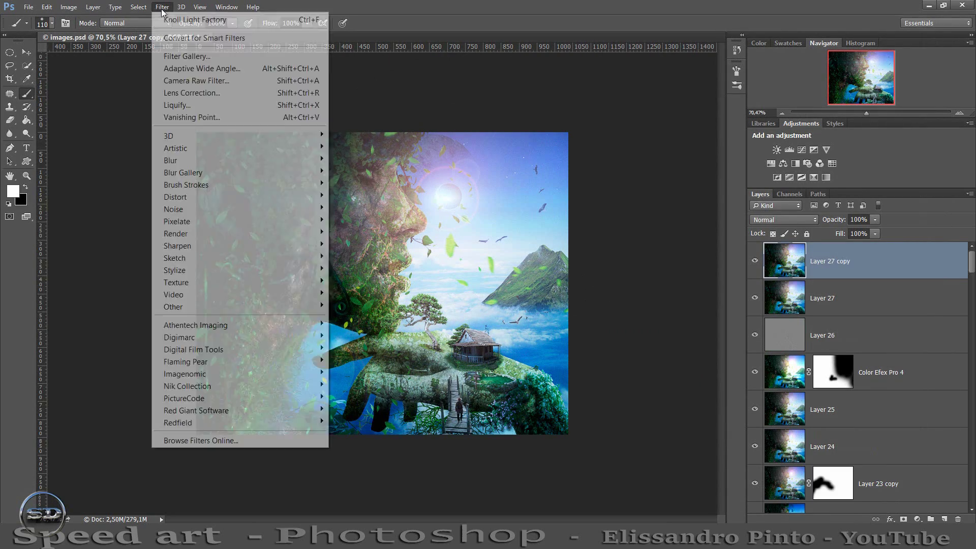
Step: Brighten the image 19% with Viveza 2 and lower the Viveza layer's fill
click(356, 408)
mouse_move(806, 206)
mouse_down()
mouse_move(816, 205)
mouse_move(816, 224)
mouse_move(791, 237)
mouse_up()
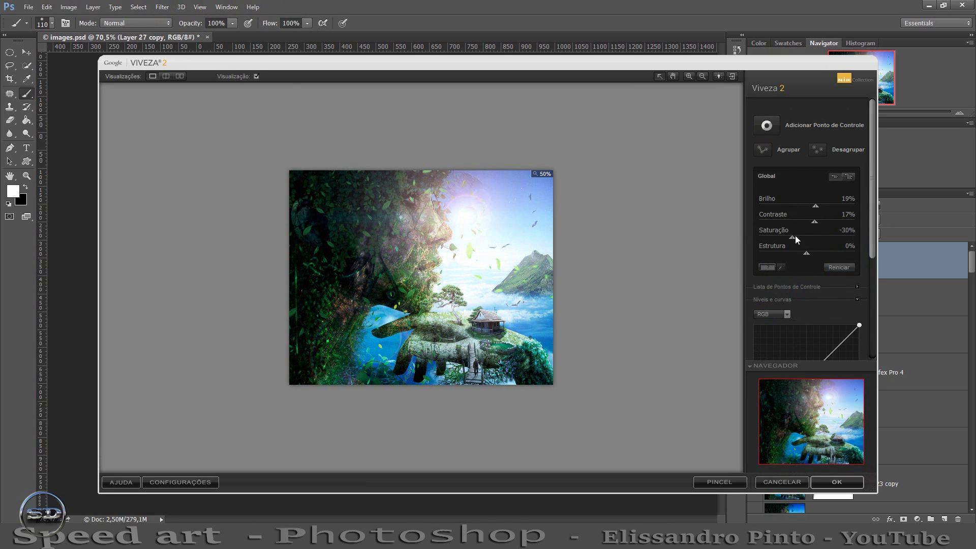
click(837, 482)
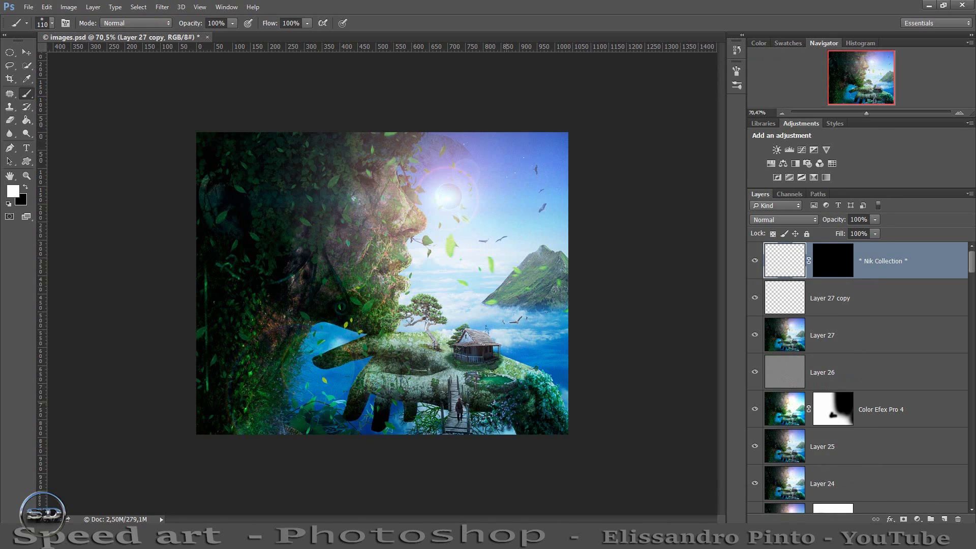
mouse_move(865, 112)
mouse_down()
mouse_move(881, 111)
mouse_move(869, 99)
mouse_up()
drag(841, 234, 812, 238)
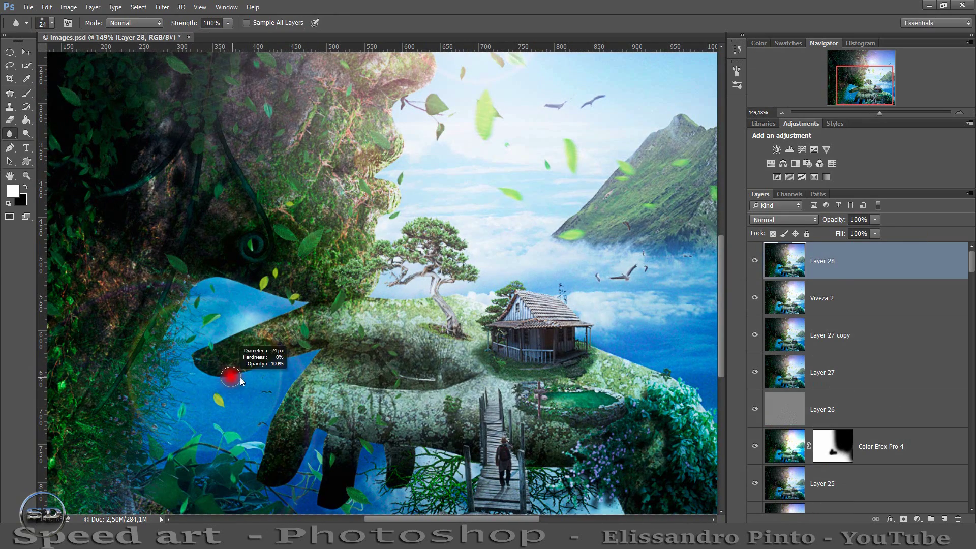
scroll(336, 447, down, 2)
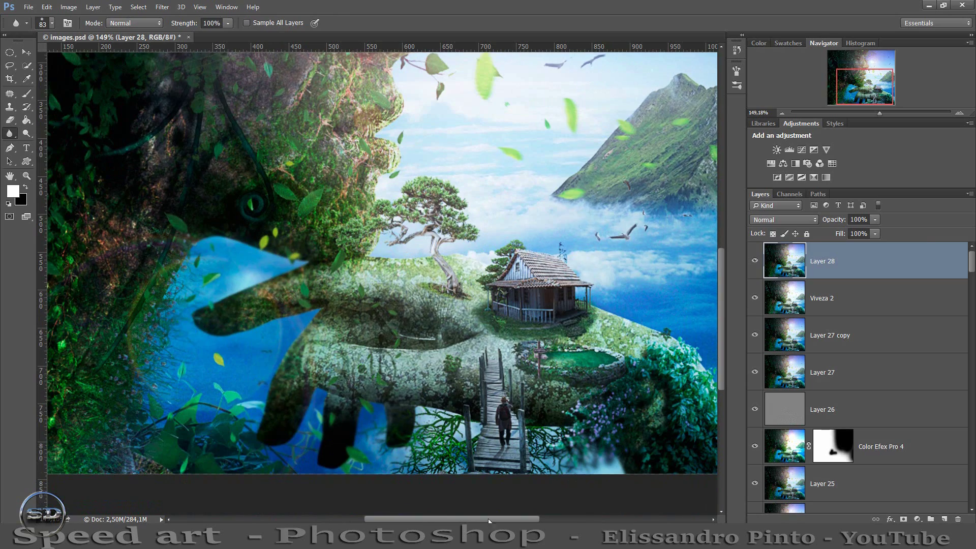
scroll(363, 350, up, 5)
drag(883, 77, 885, 93)
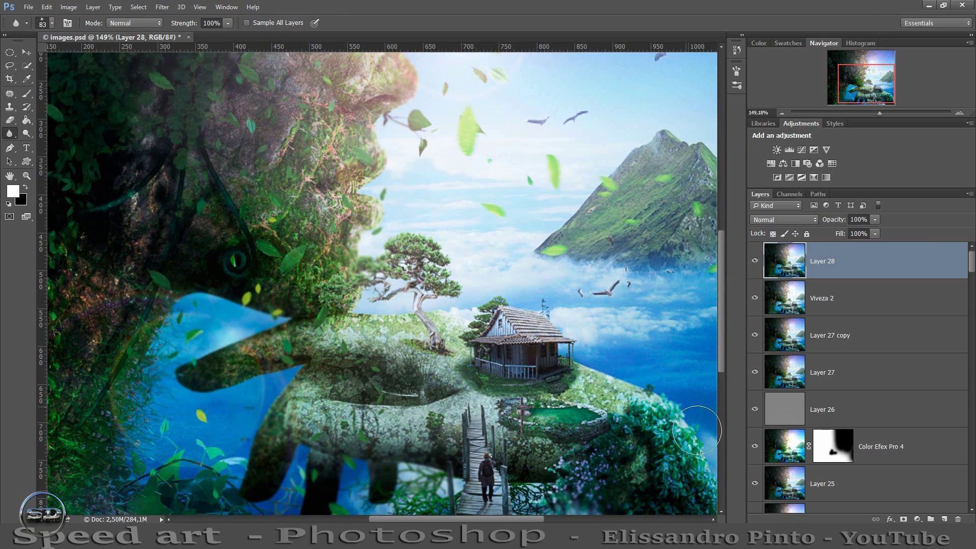
scroll(670, 392, down, 1)
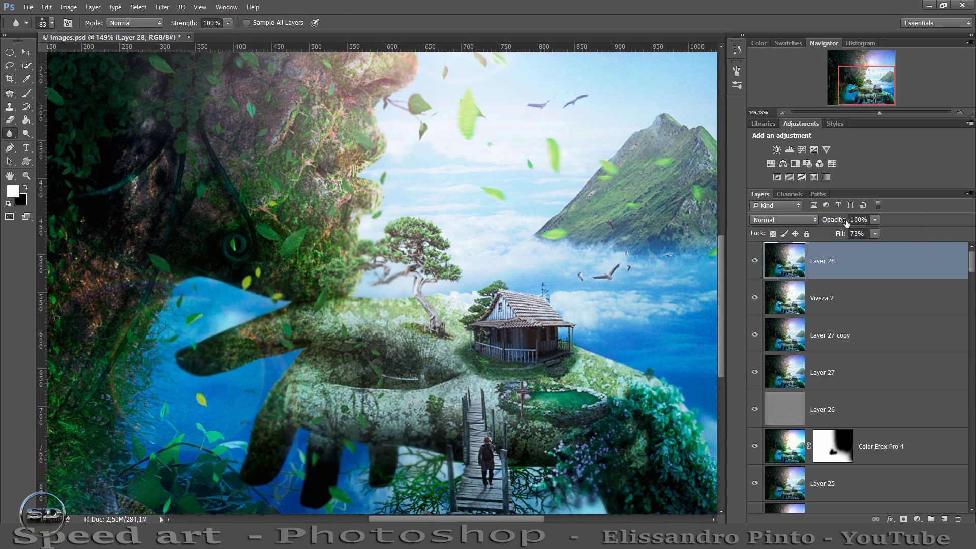
drag(880, 112, 868, 113)
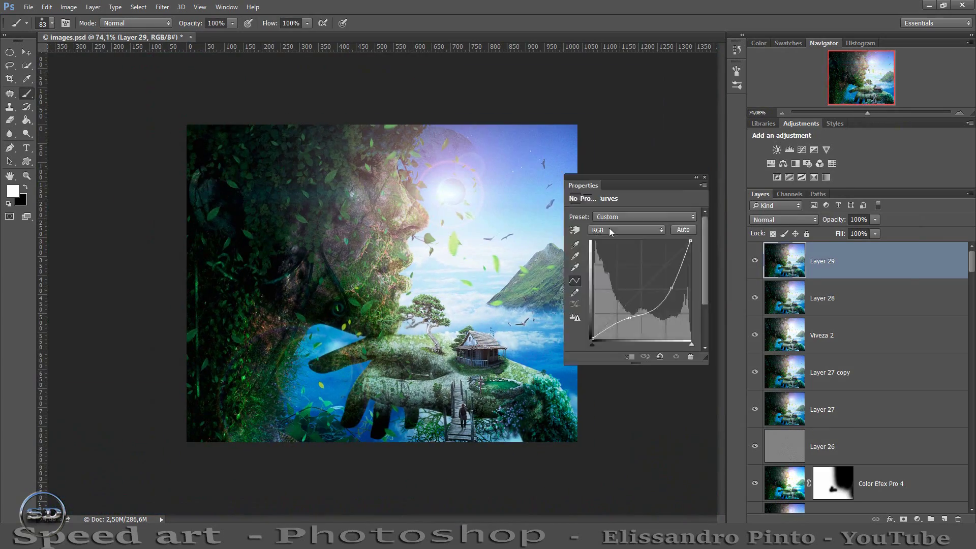
Step: Darken the composite with Brightness -62 at reduced opacity and fill, then stamp a merged copy
drag(632, 242, 608, 242)
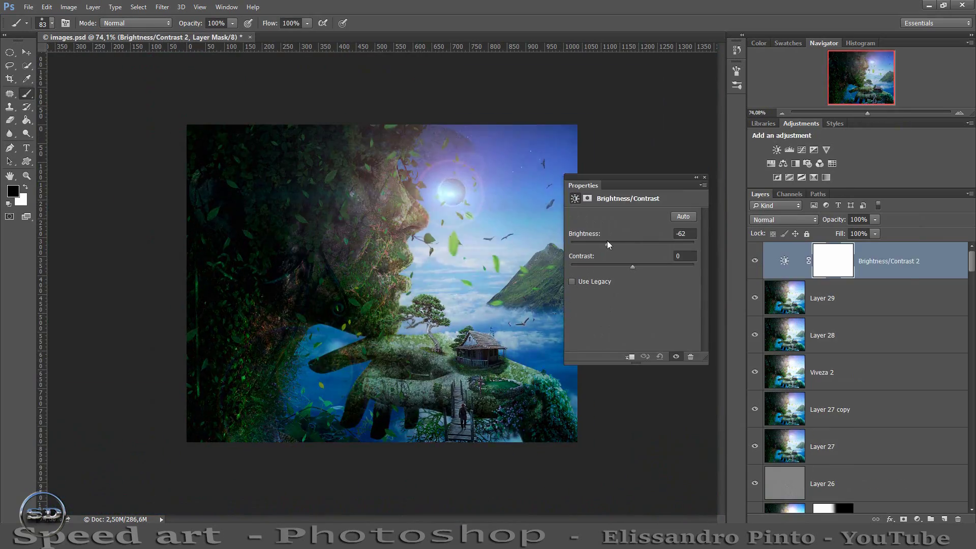
click(704, 177)
drag(840, 234, 827, 220)
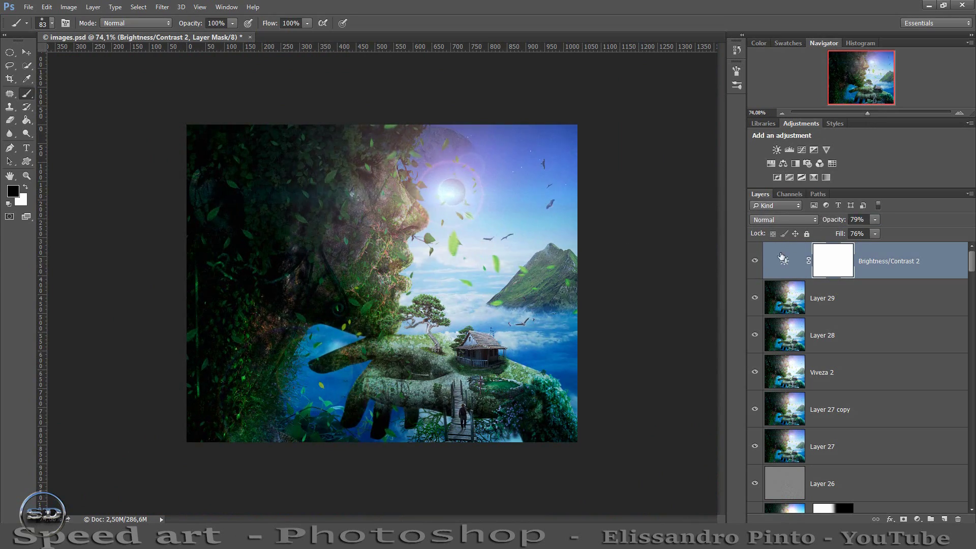
key(ctrl+shift+alt+e)
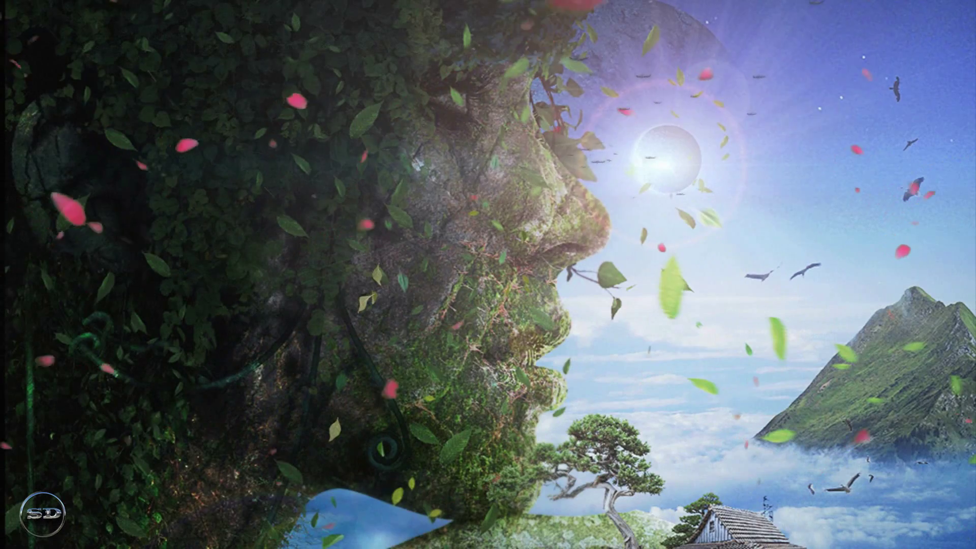